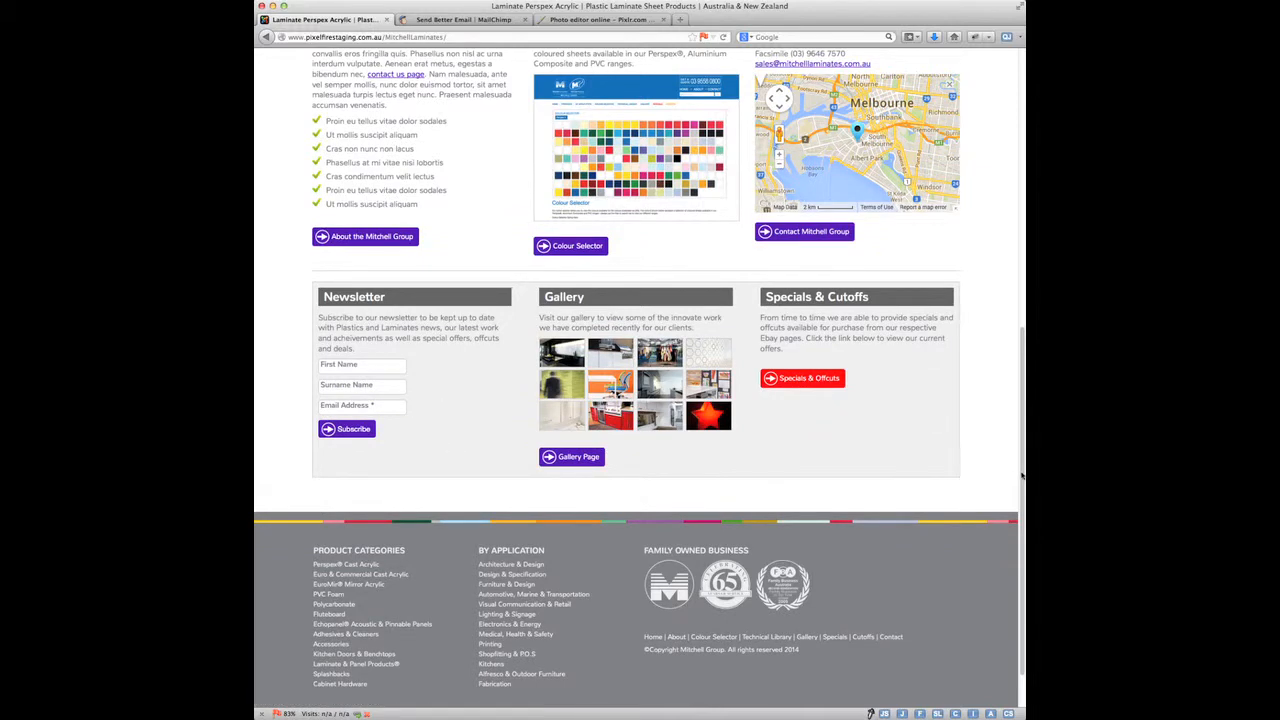
Step: Switch from the Mitchell Group website to MailChimp and open its login page
{"action": "left_click_drag", "start_coordinate": [1021, 476], "coordinate": [1002, 160]}
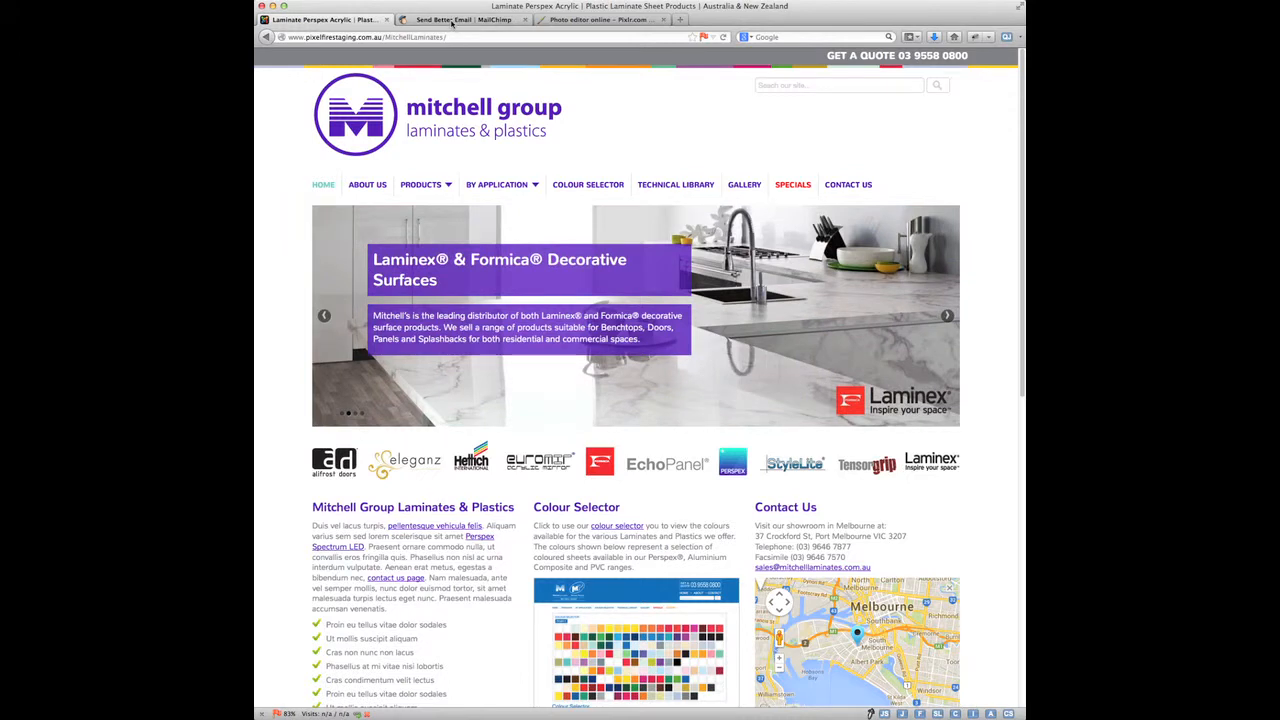
{"action": "left_click", "coordinate": [452, 20]}
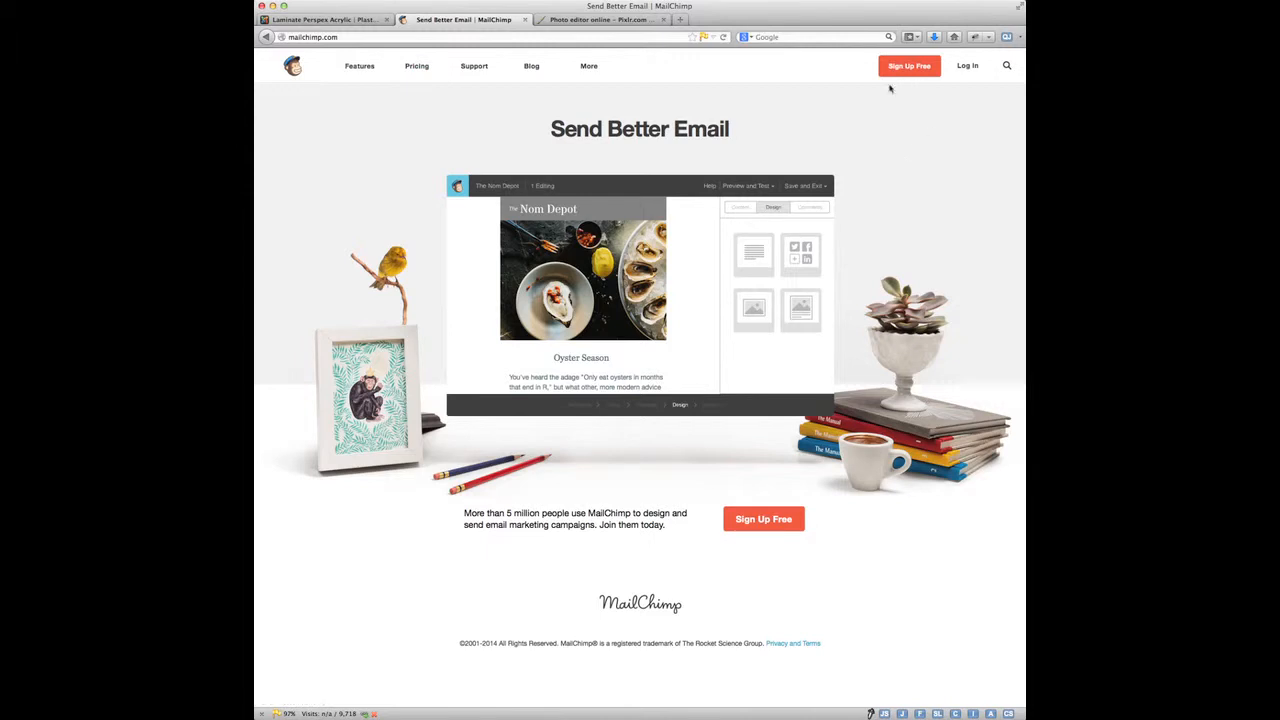
{"action": "left_click", "coordinate": [975, 68]}
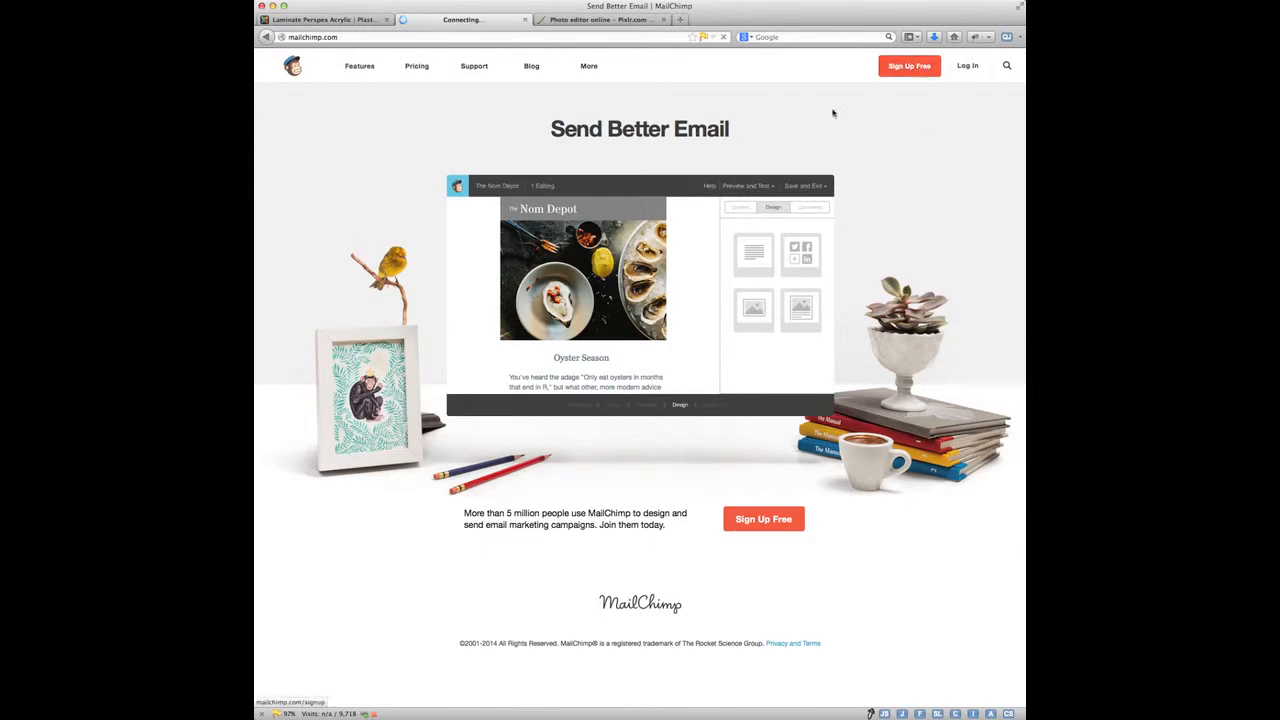
Step: Log in to MailChimp, copying the account username and password from the notes document into the login form
{"action": "key", "text": "super+Tab"}
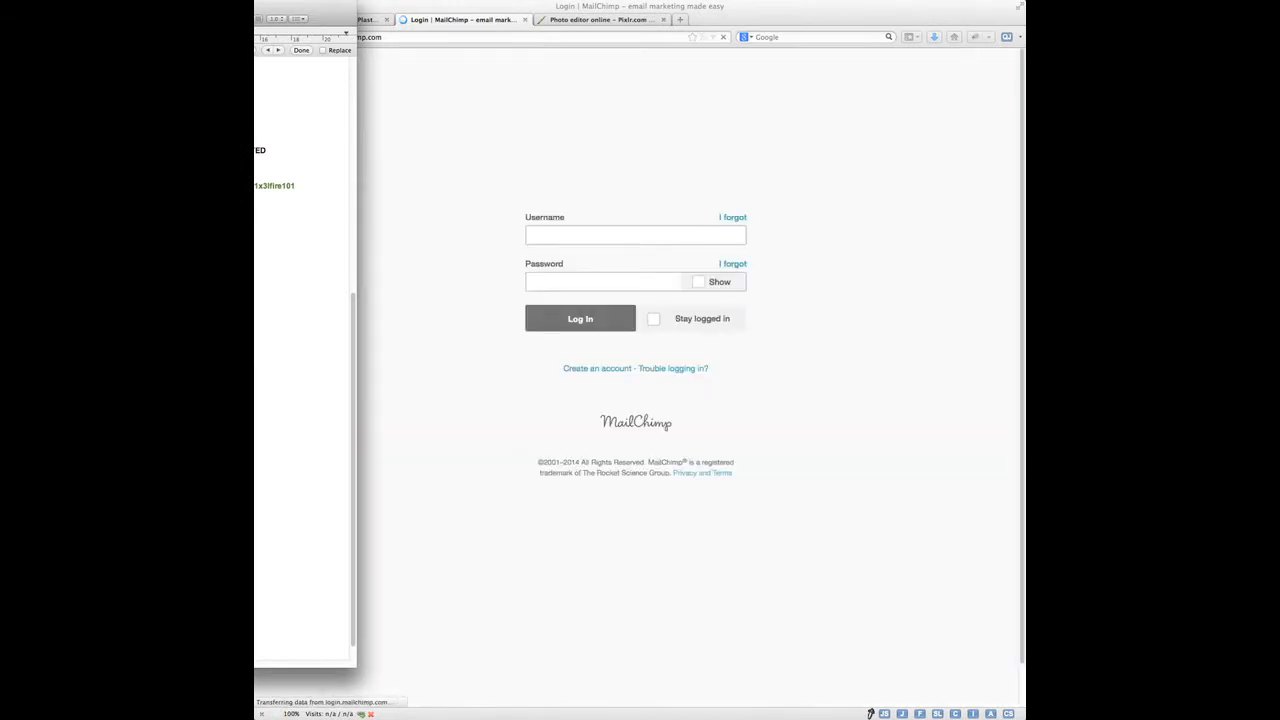
{"action": "left_click_drag", "start_coordinate": [355, 667], "coordinate": [254, 666]}
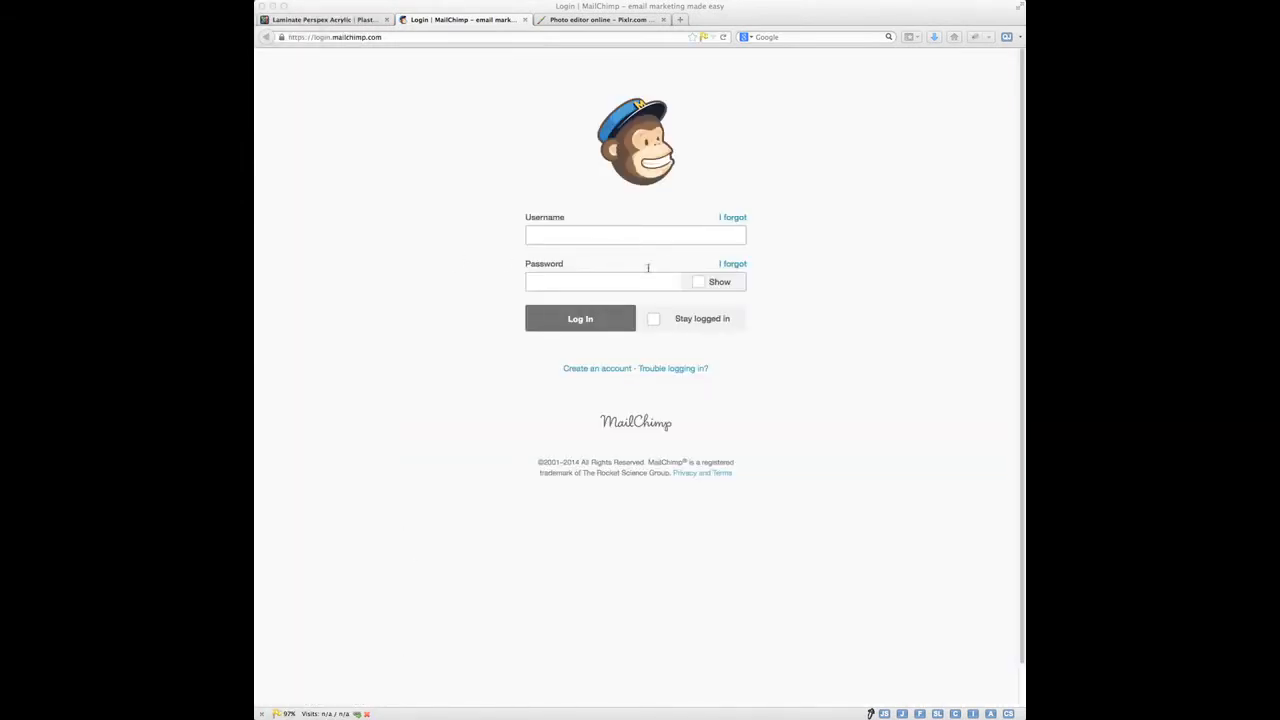
{"action": "left_click", "coordinate": [613, 240]}
{"action": "key", "text": "super+v"}
{"action": "key", "text": "super+Tab"}
{"action": "left_click", "coordinate": [572, 283]}
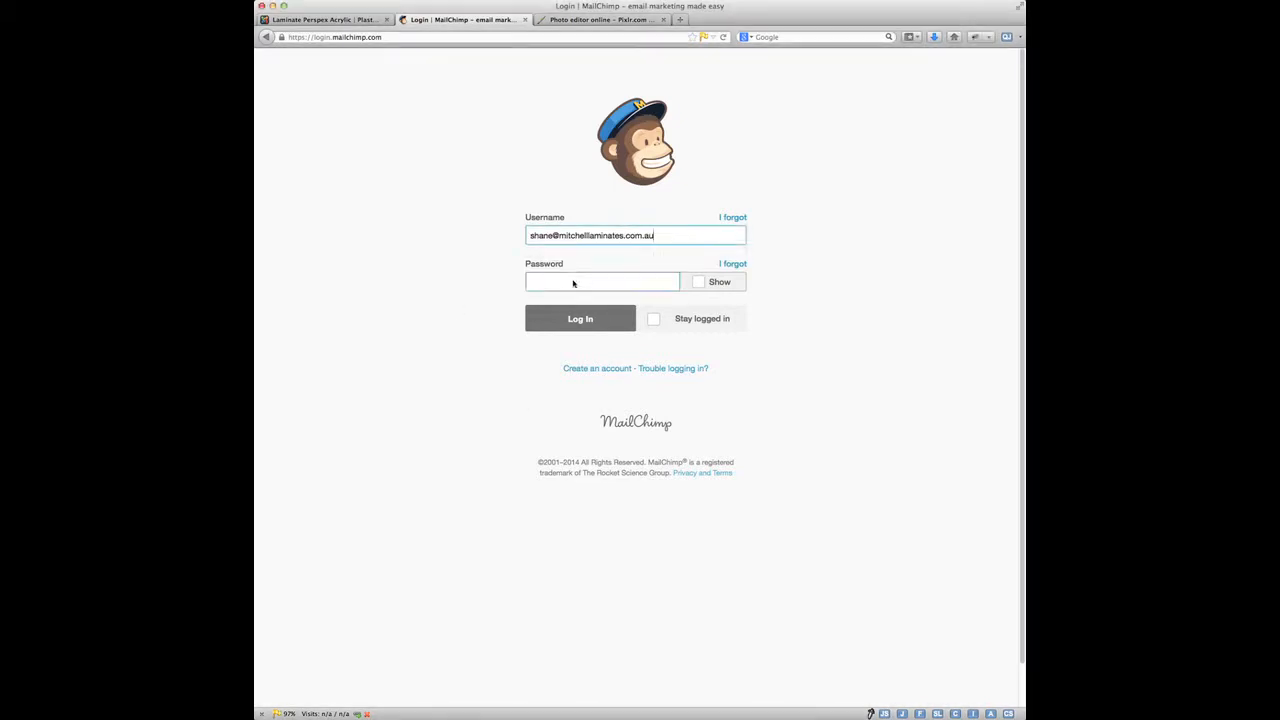
{"action": "key", "text": "super+v"}
{"action": "left_click", "coordinate": [561, 320]}
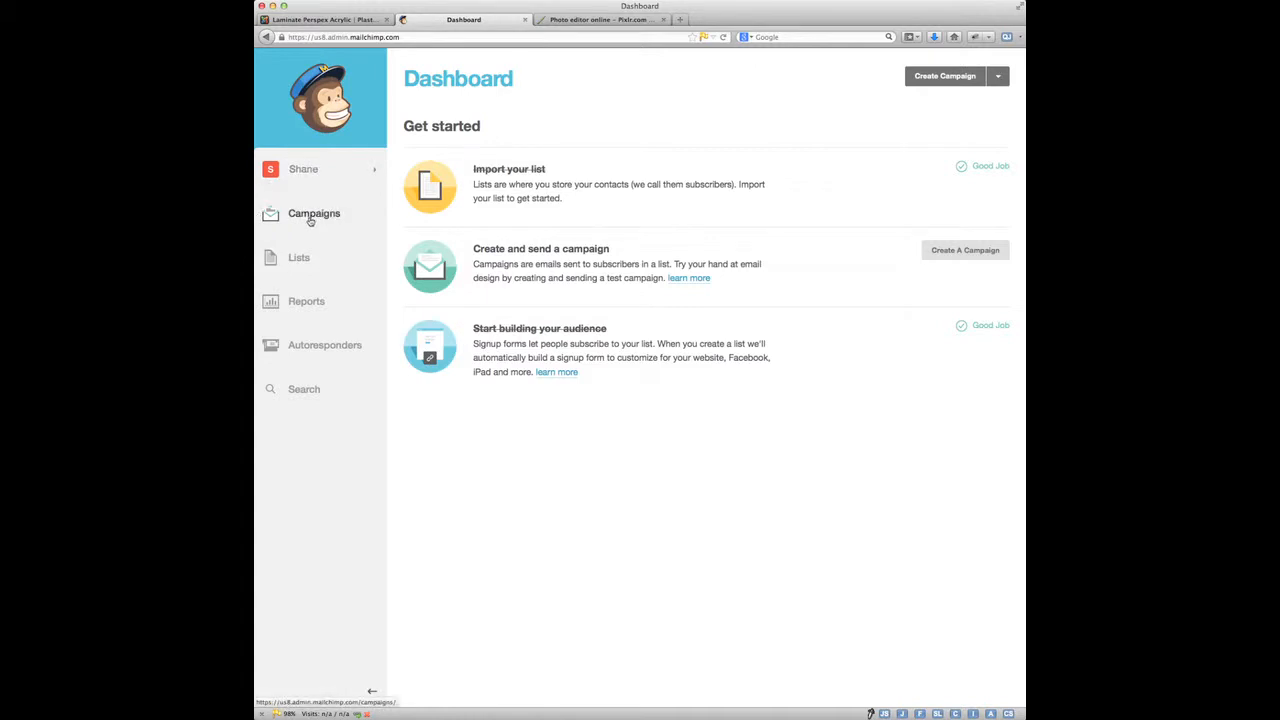
Step: Create a new campaign sent to the entire Mitchell Group Laminates & Plastics list and continue to its setup
{"action": "left_click", "coordinate": [998, 80]}
{"action": "left_click", "coordinate": [990, 105]}
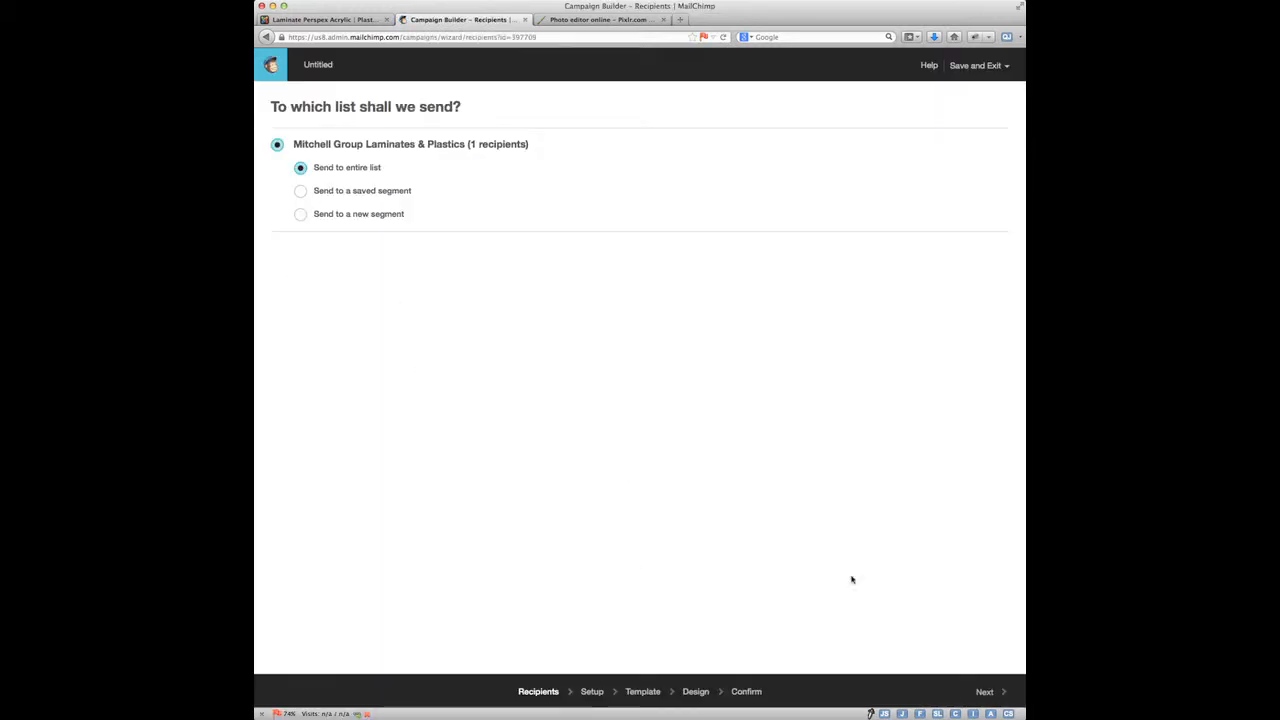
{"action": "left_click", "coordinate": [990, 694]}
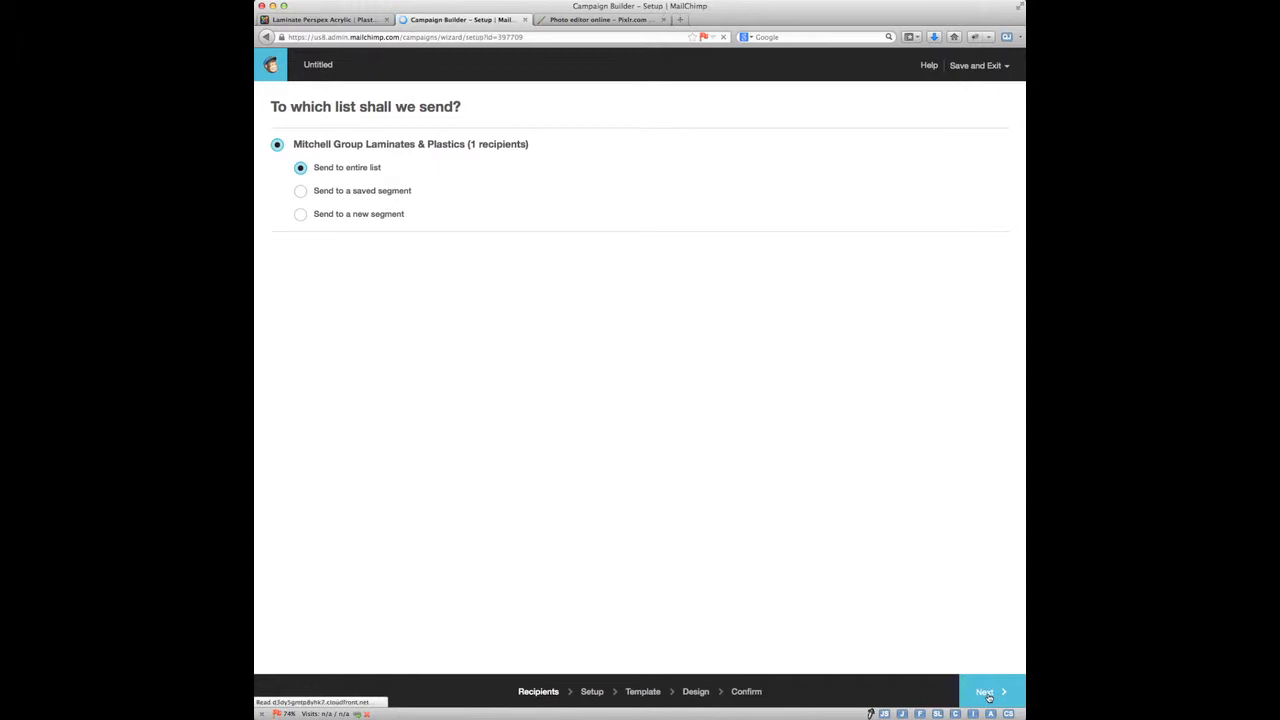
Step: Set both the campaign name and the email subject to "April Newsletter" and continue to template selection
{"action": "left_click", "coordinate": [376, 163]}
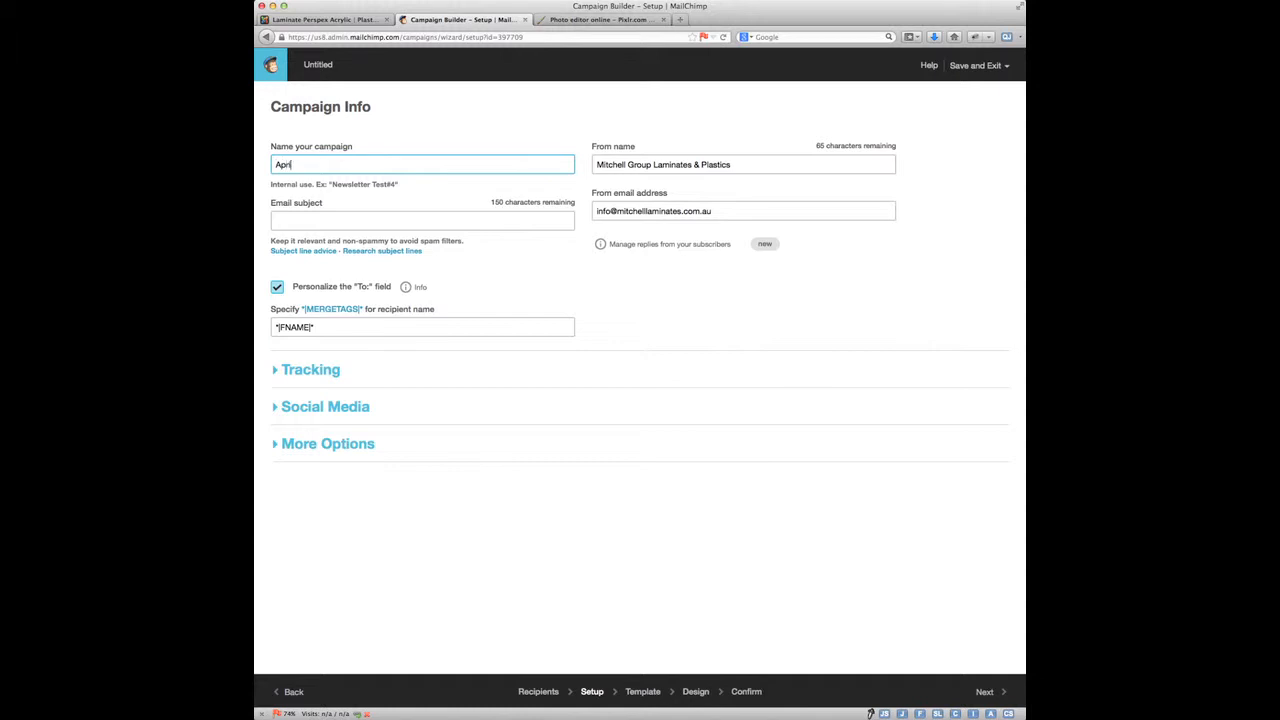
{"action": "type", "text": "April Newsletter"}
{"action": "key", "text": "super+a"}
{"action": "key", "text": "super+c"}
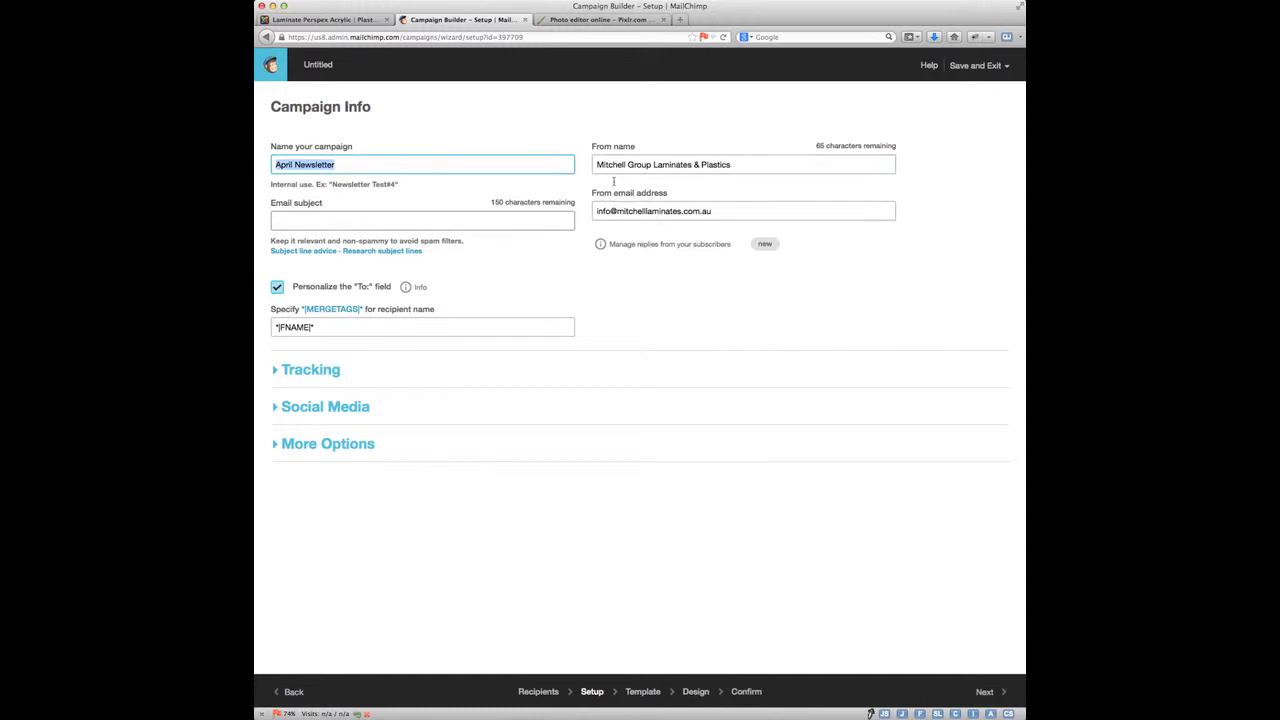
{"action": "left_click", "coordinate": [345, 224]}
{"action": "key", "text": "super+v"}
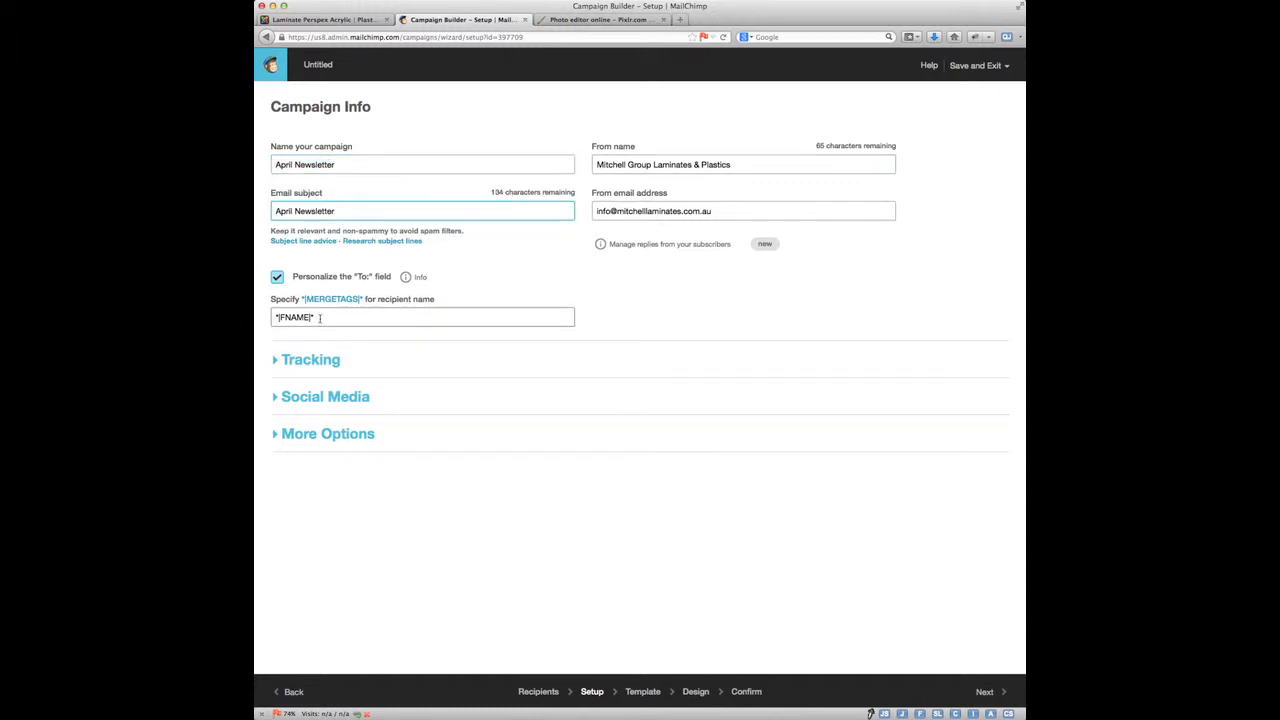
{"action": "left_click", "coordinate": [991, 697]}
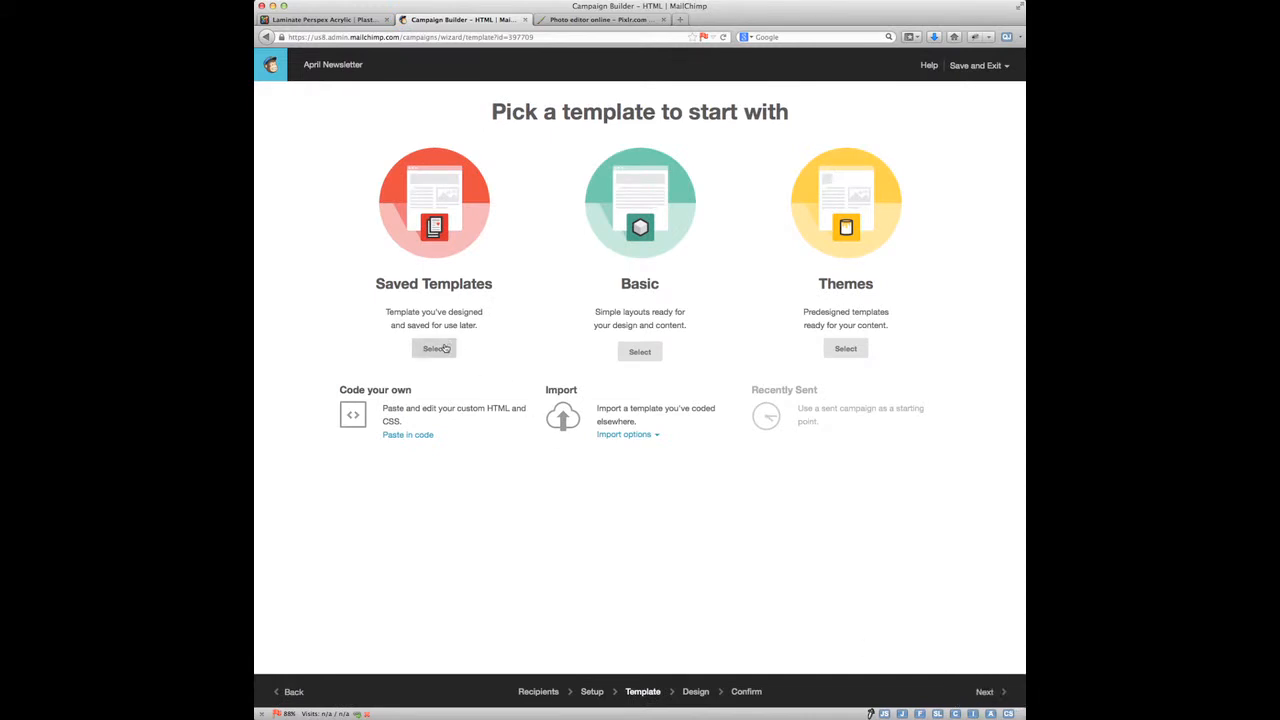
Step: Apply the saved Mitchell Group template and duplicate its "Designing Your Email" text block
{"action": "left_click", "coordinate": [437, 350]}
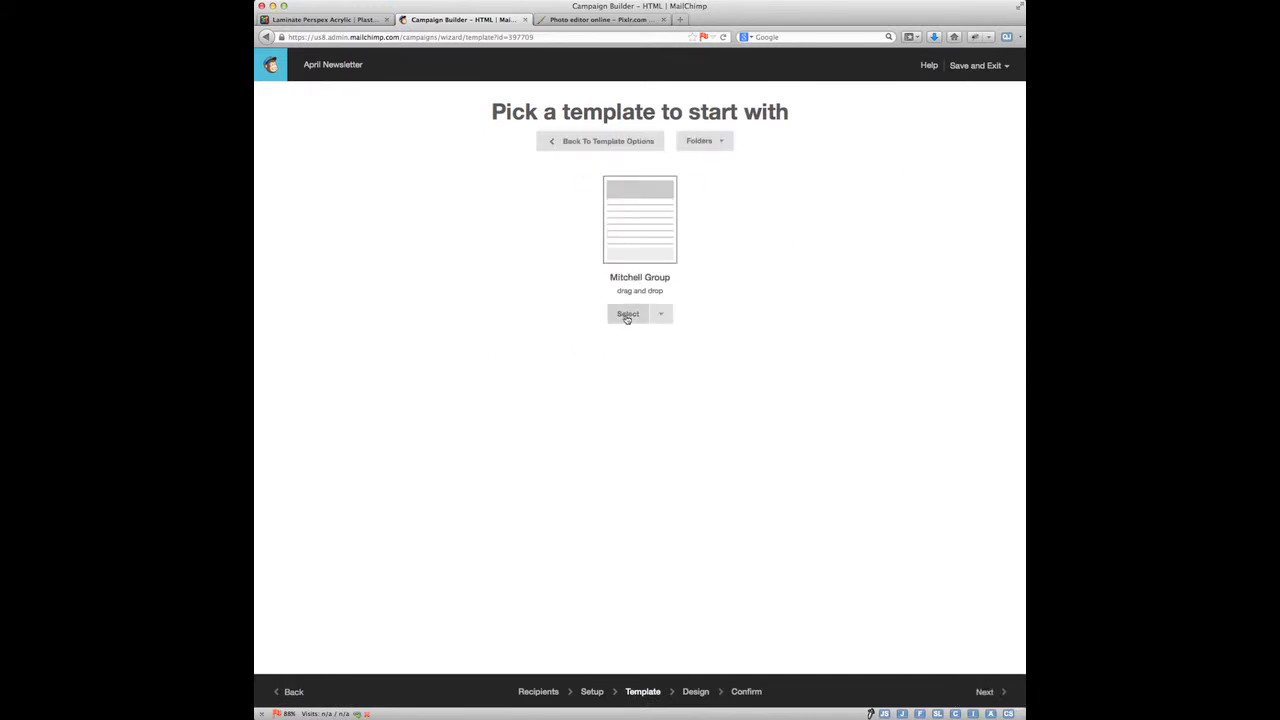
{"action": "left_click", "coordinate": [628, 315]}
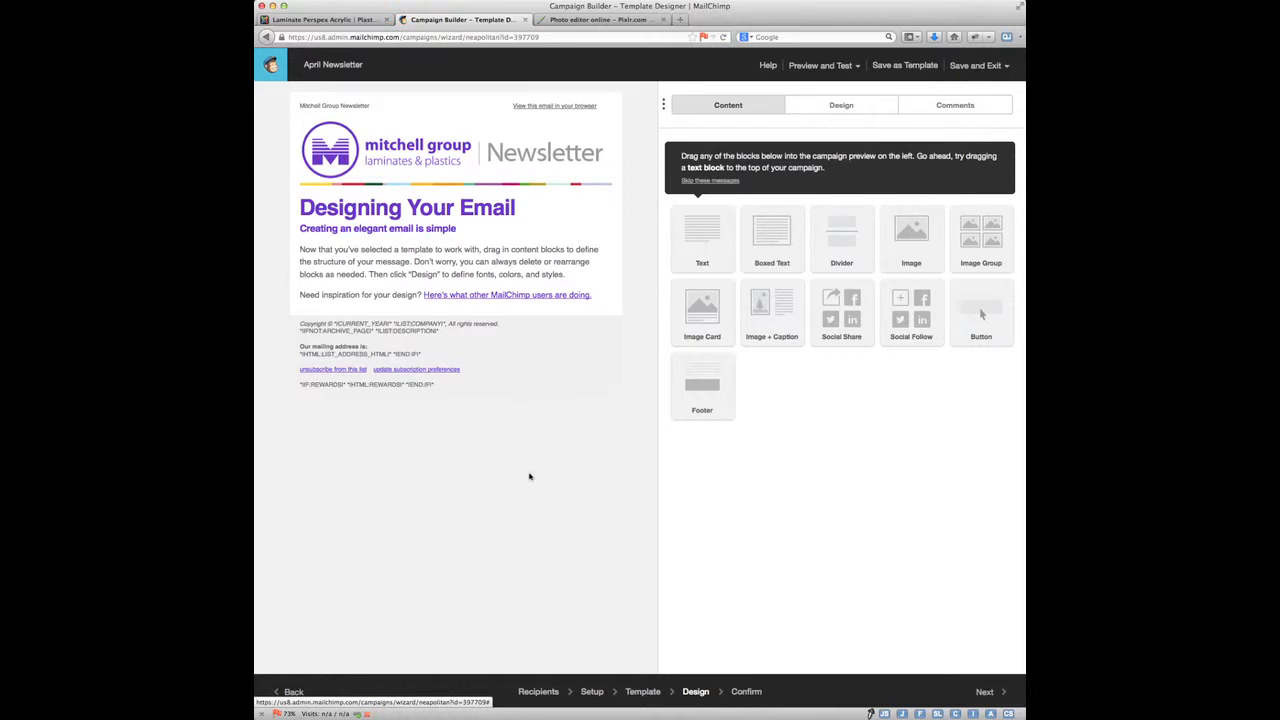
{"action": "mouse_move", "coordinate": [536, 225]}
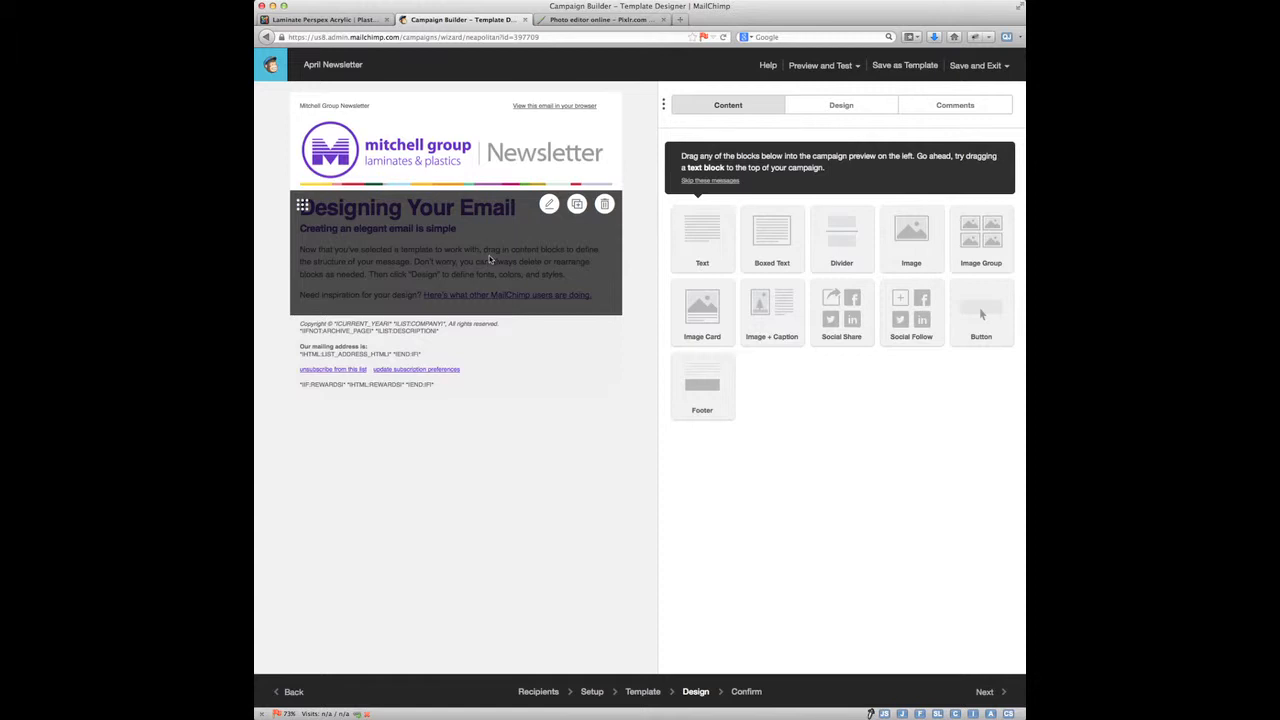
{"action": "left_click", "coordinate": [579, 207]}
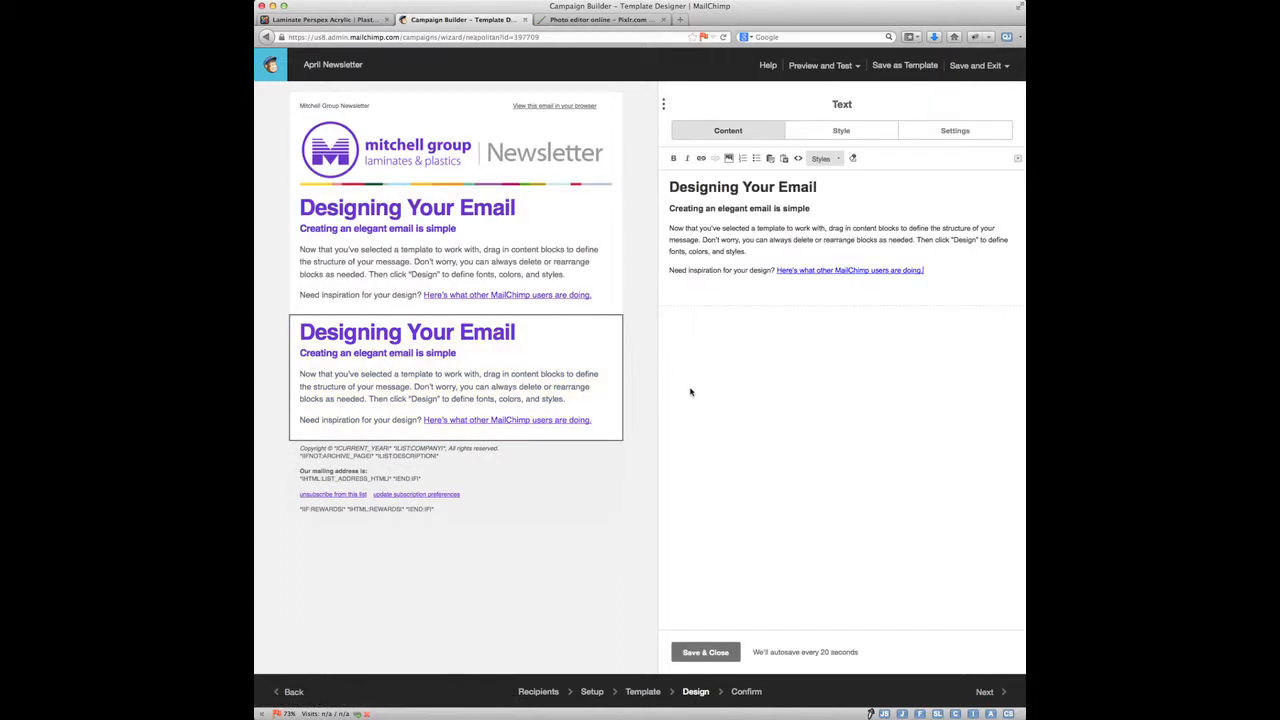
Step: In the upper text block, delete the "Designing Your Email" heading and replace the subheading with "Welcome to our April Newsletter"
{"action": "left_click", "coordinate": [548, 206]}
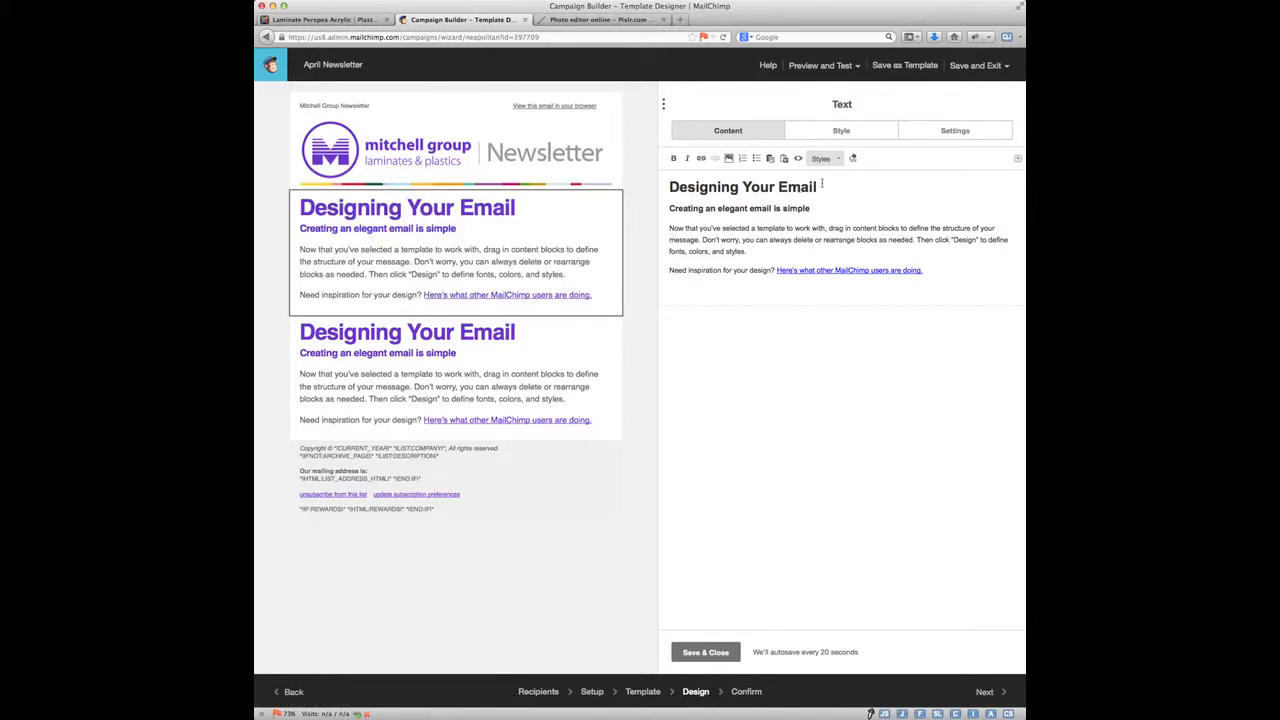
{"action": "left_click_drag", "start_coordinate": [822, 186], "coordinate": [670, 187]}
{"action": "key", "text": "BackSpace"}
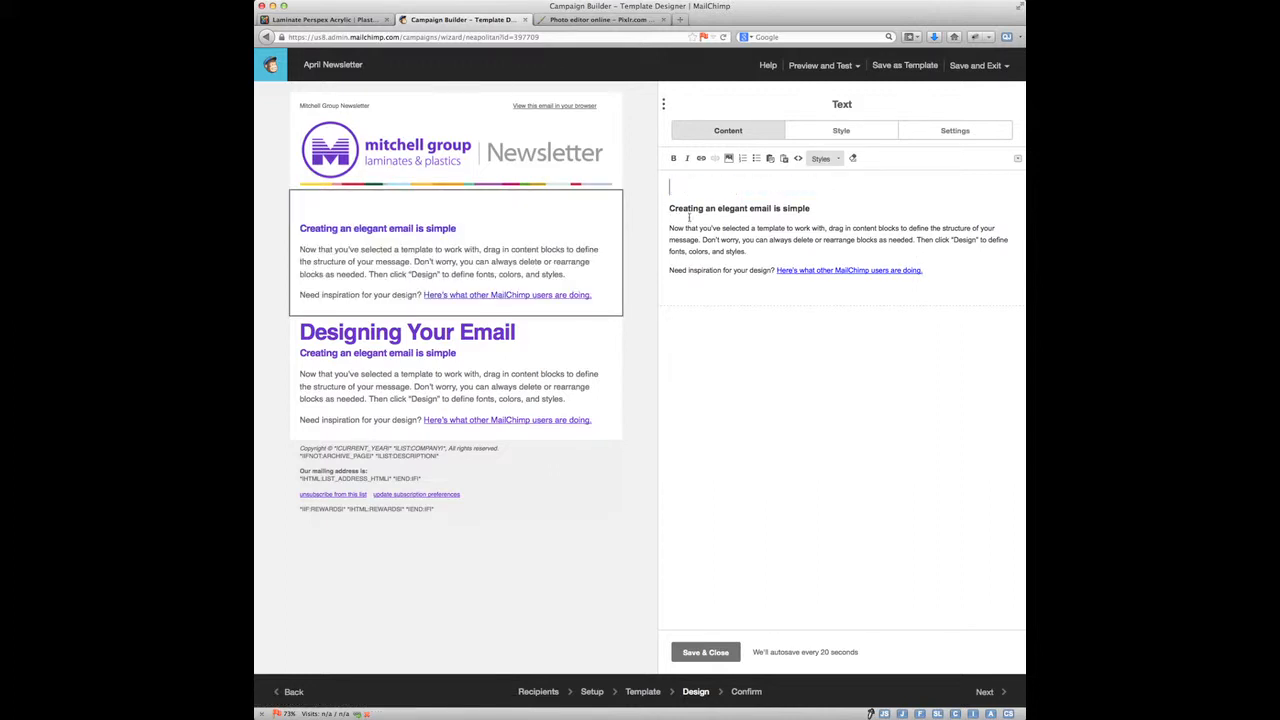
{"action": "key", "text": "BackSpace"}
{"action": "left_click_drag", "start_coordinate": [814, 186], "coordinate": [648, 190]}
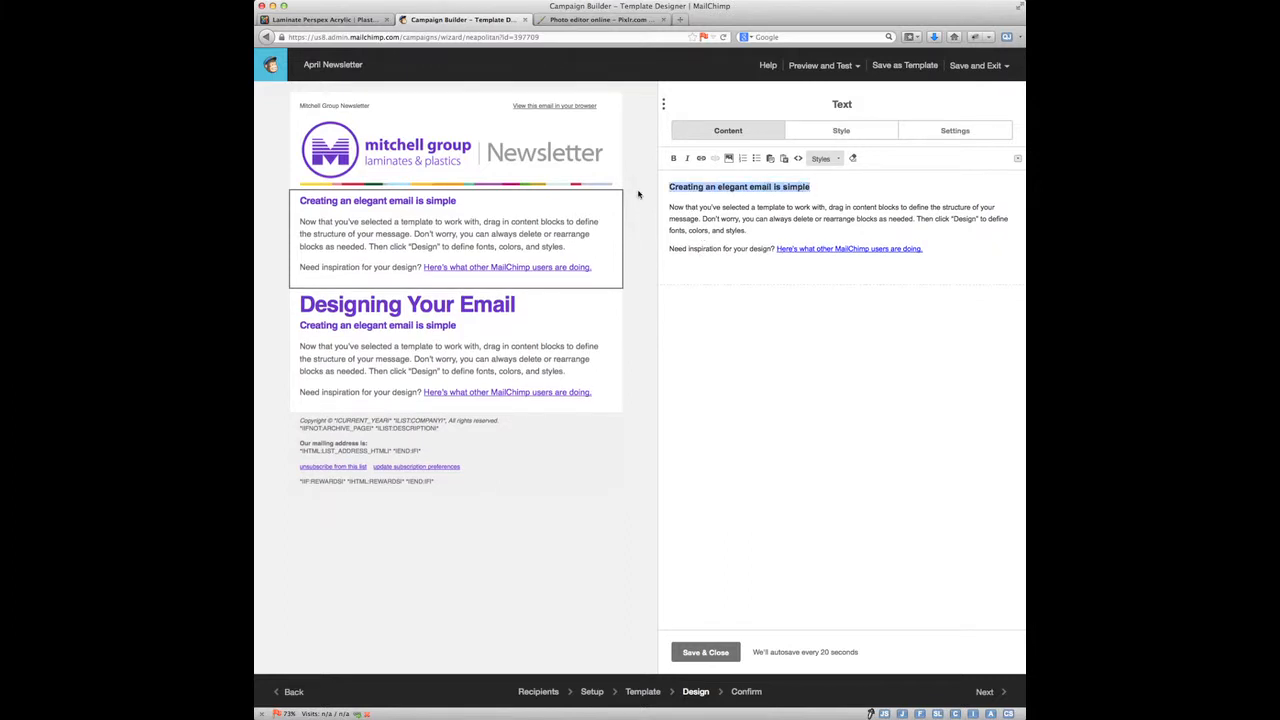
{"action": "type", "text": "Welcome"}
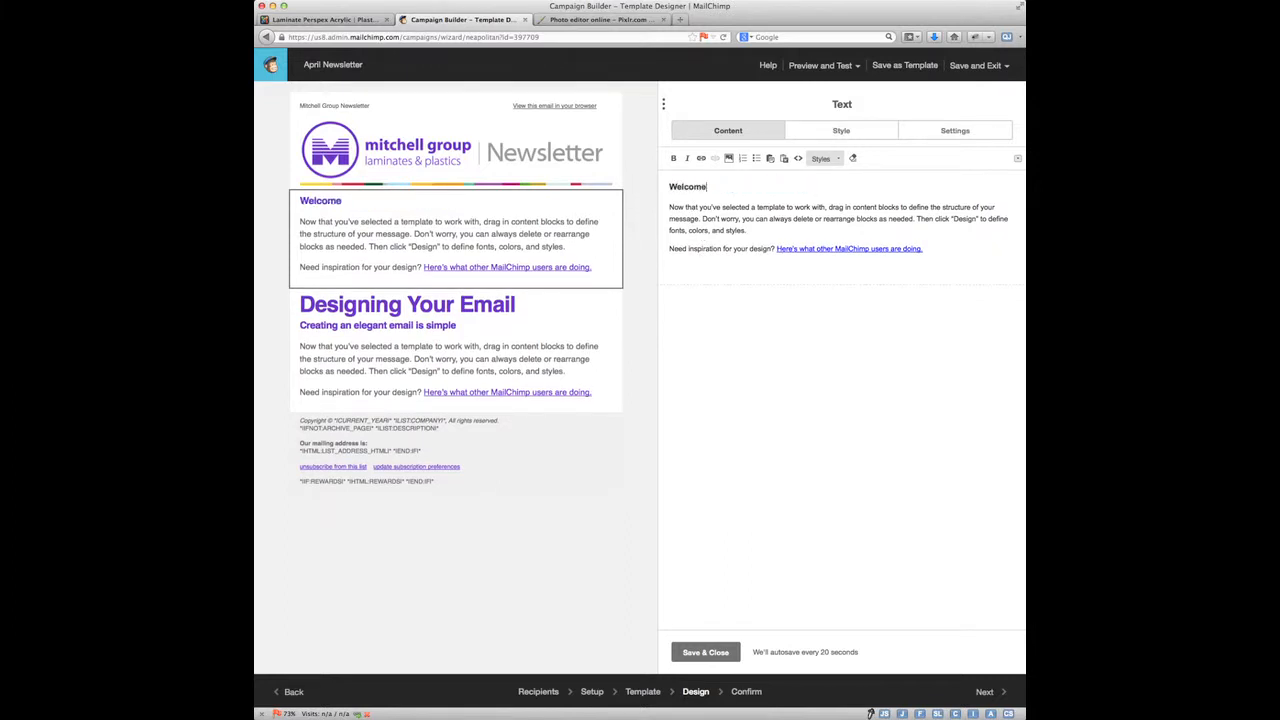
{"action": "type", "text": " to our April Newsletter"}
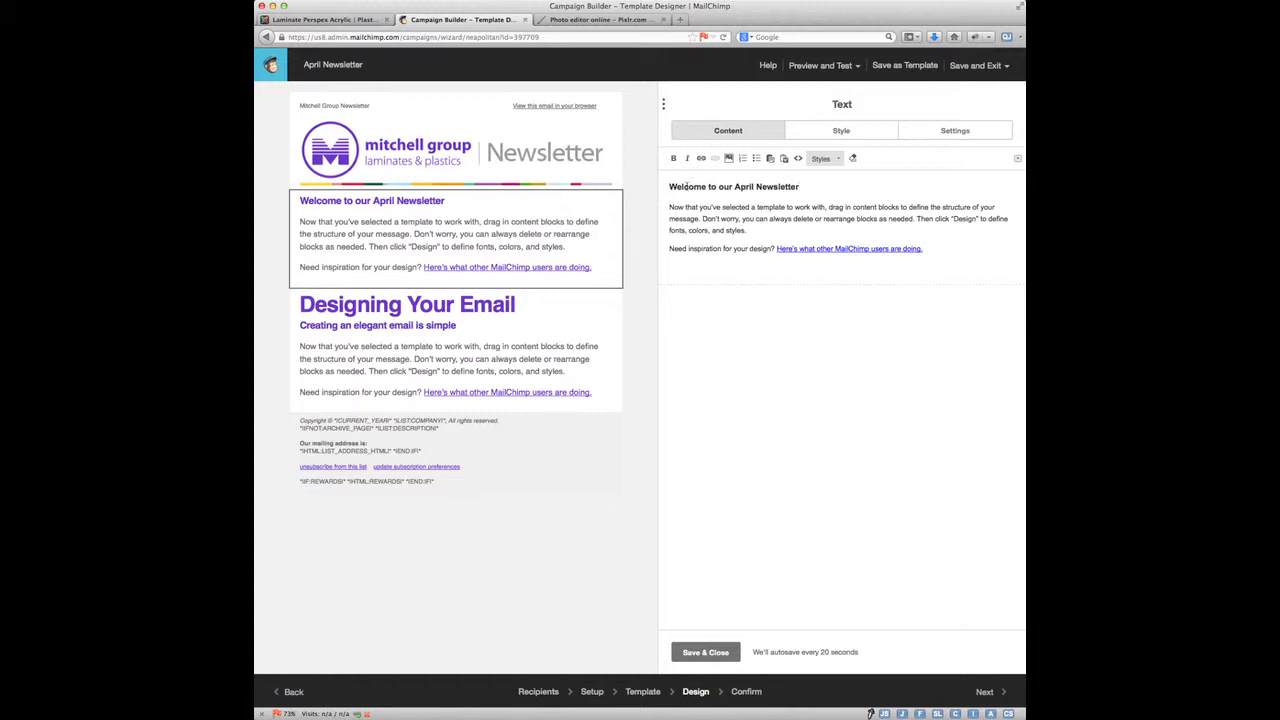
Step: Add a line above the welcome heading reading "Hello" followed by the first-name merge tag *|FNAME|*
{"action": "type", "text": "Hell "}
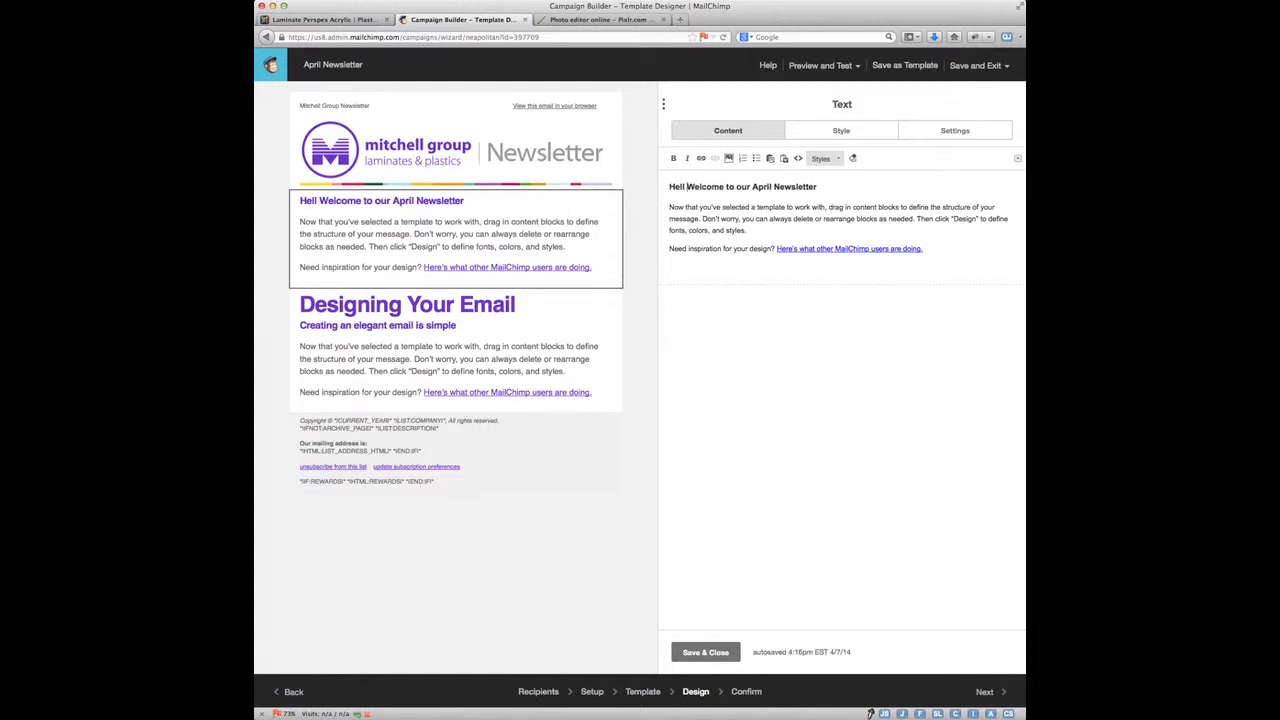
{"action": "type", "text": "o"}
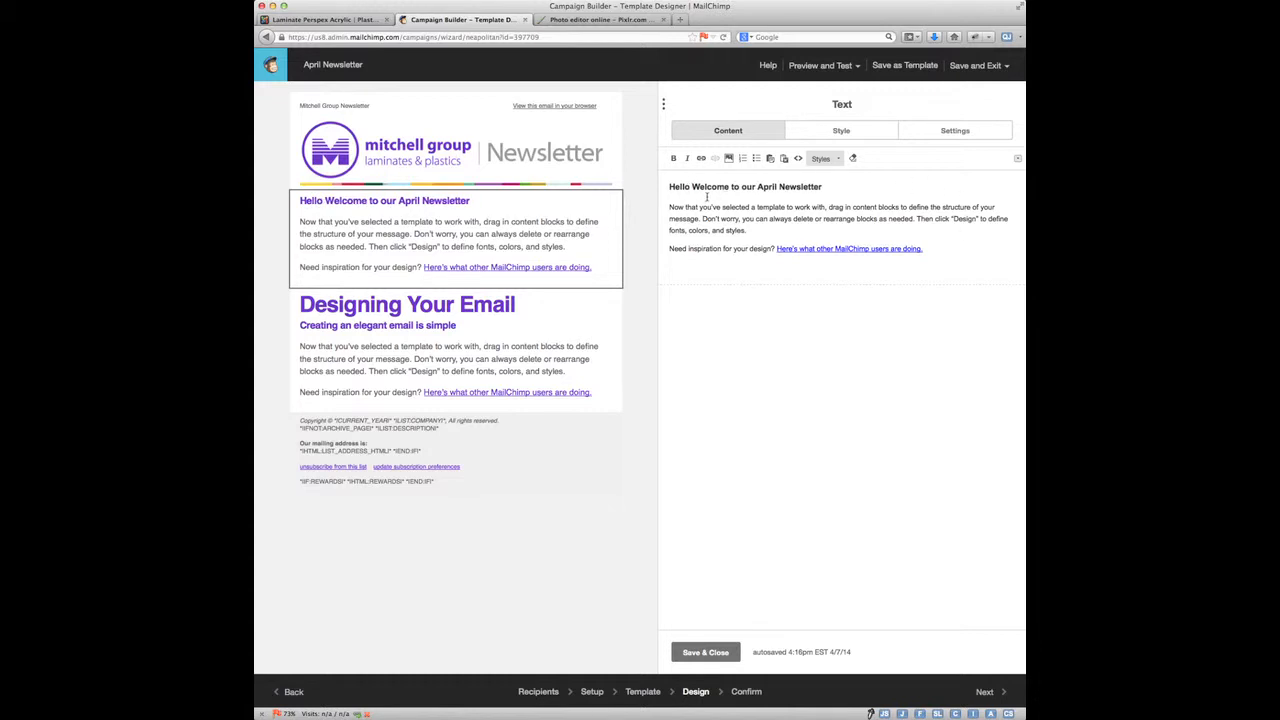
{"action": "key", "text": "Return"}
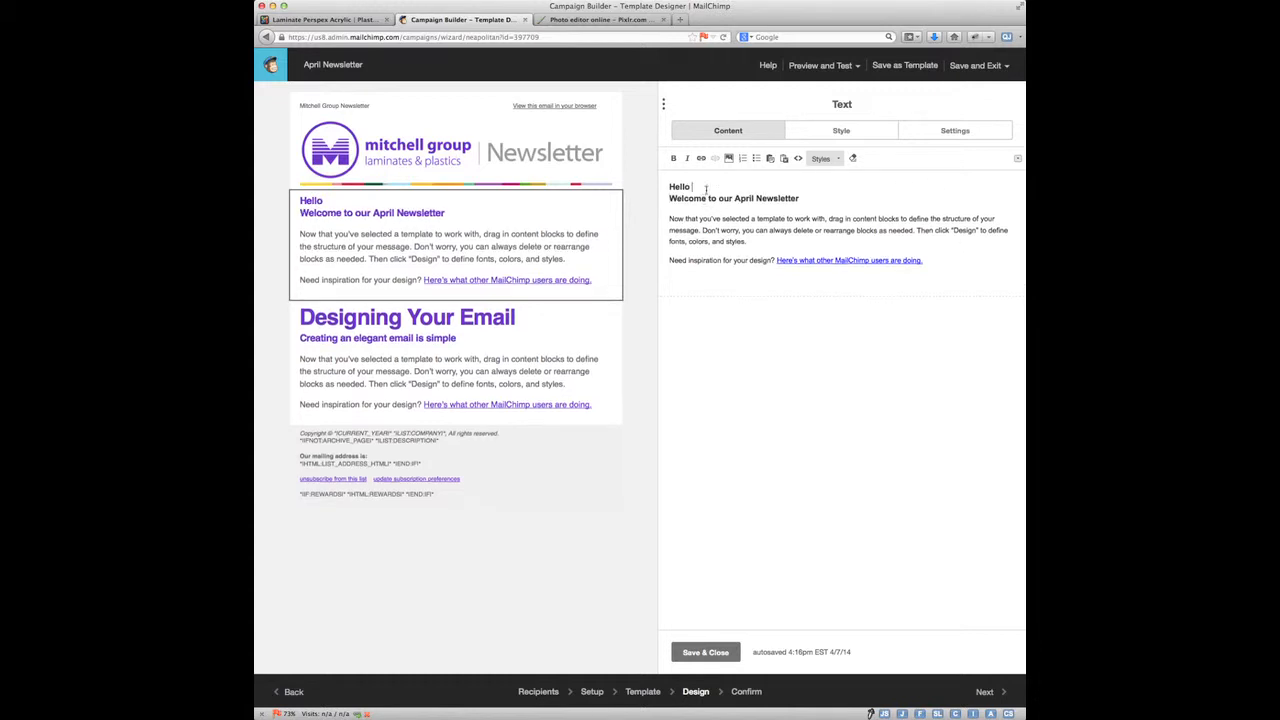
{"action": "left_click", "coordinate": [1019, 163]}
{"action": "left_click", "coordinate": [924, 178]}
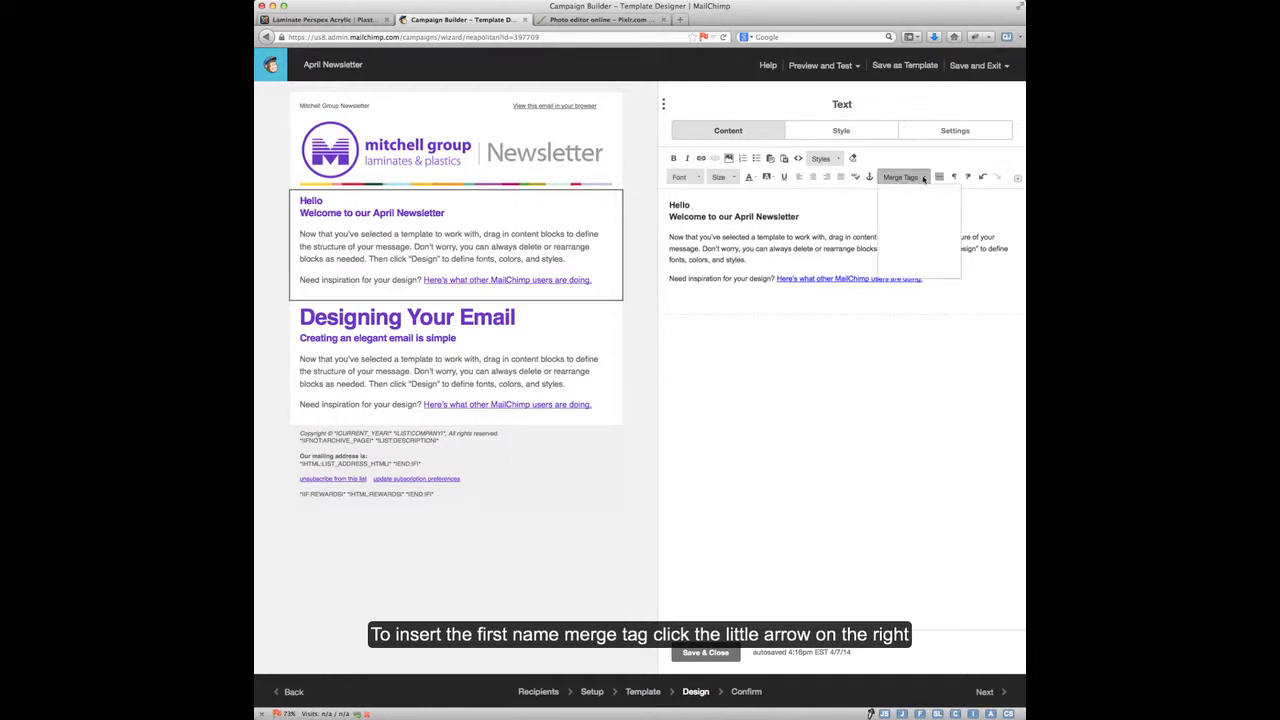
{"action": "left_click", "coordinate": [898, 220]}
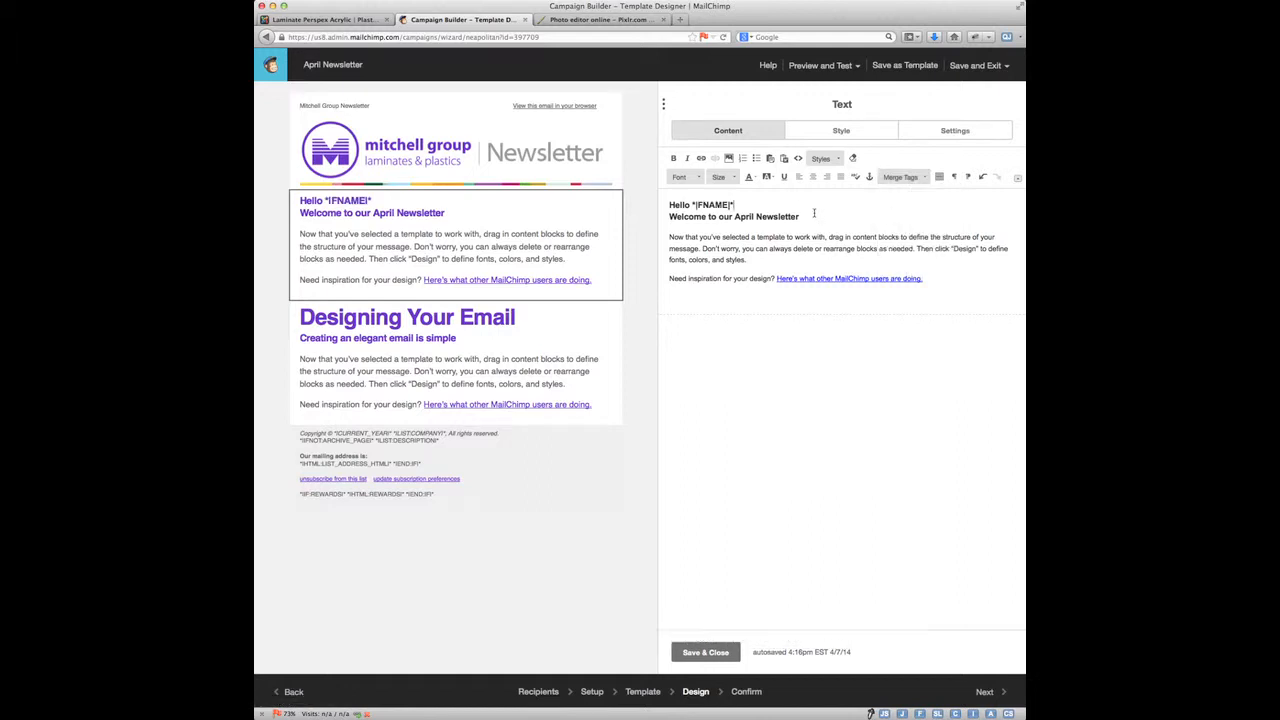
{"action": "left_click", "coordinate": [736, 305]}
{"action": "left_click", "coordinate": [756, 259]}
{"action": "triple_click", "coordinate": [752, 260]}
{"action": "left_click", "coordinate": [752, 262]}
{"action": "left_click", "coordinate": [600, 19]}
{"action": "left_click", "coordinate": [420, 19]}
Step: On the Mitchell Group website, open the Perspex Clear Cast page from the Perspex Cast Acrylic range and copy its URL
{"action": "left_click", "coordinate": [374, 21]}
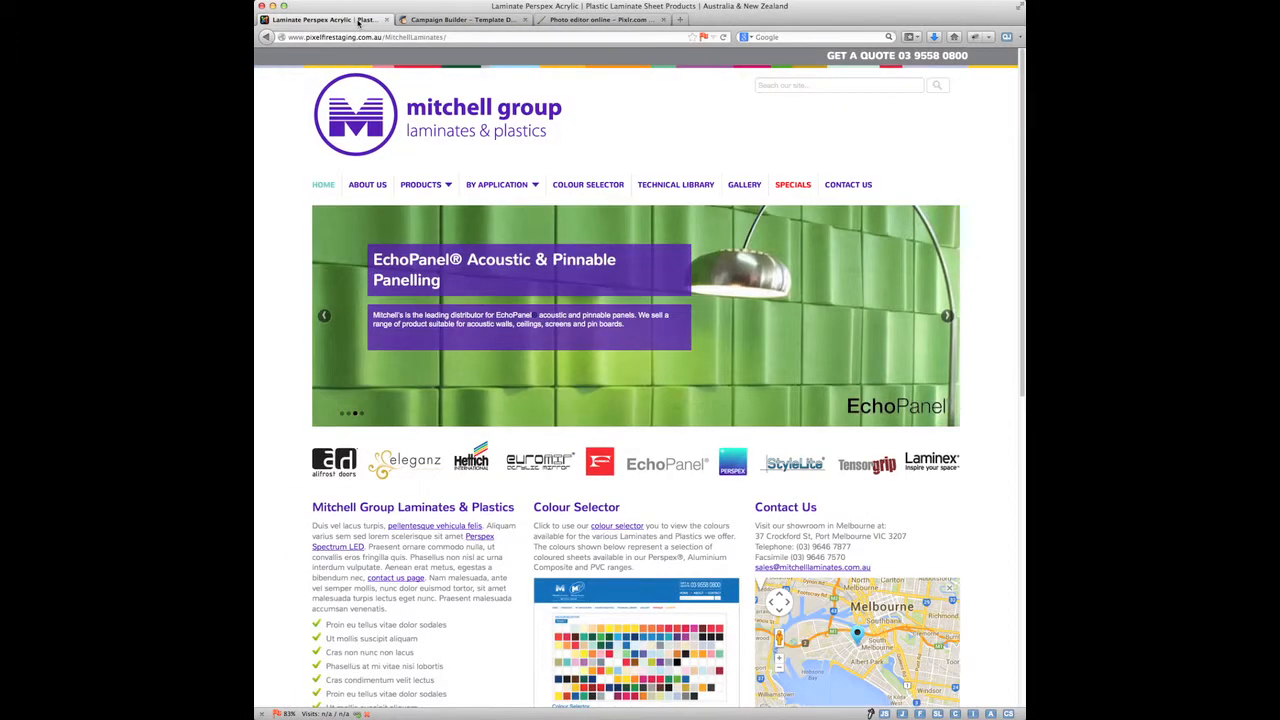
{"action": "mouse_move", "coordinate": [433, 189]}
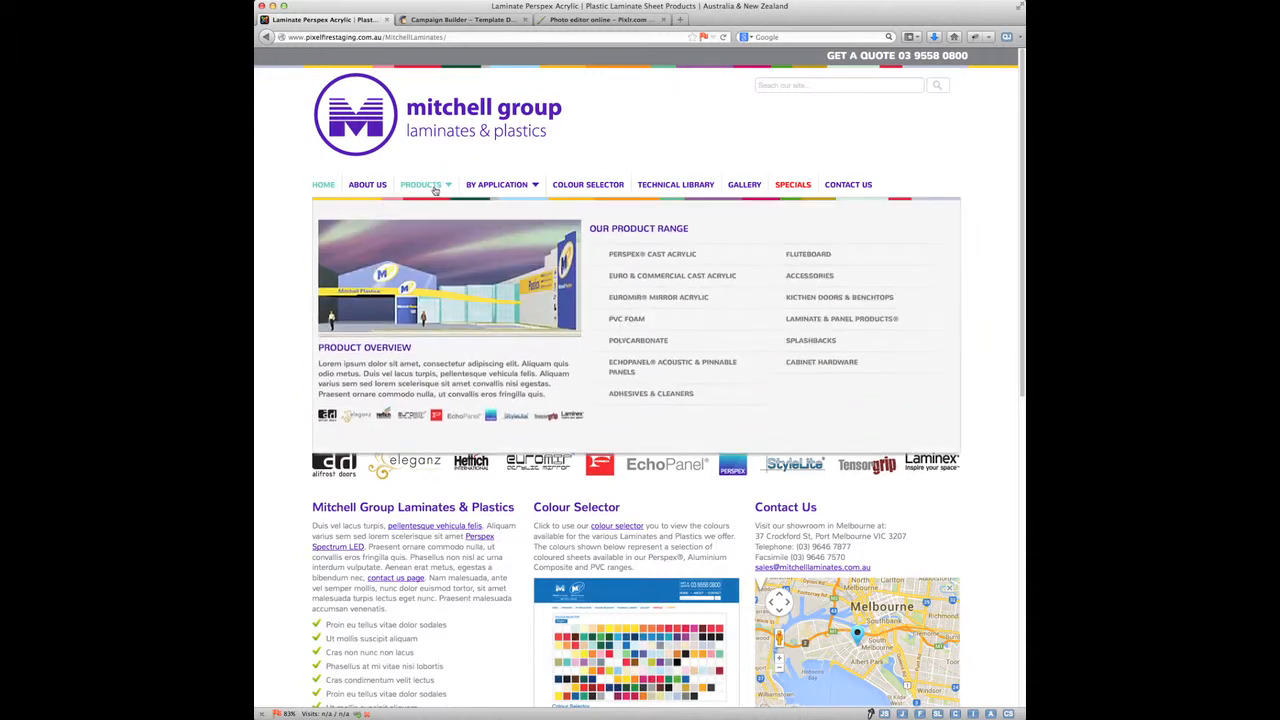
{"action": "left_click", "coordinate": [648, 254]}
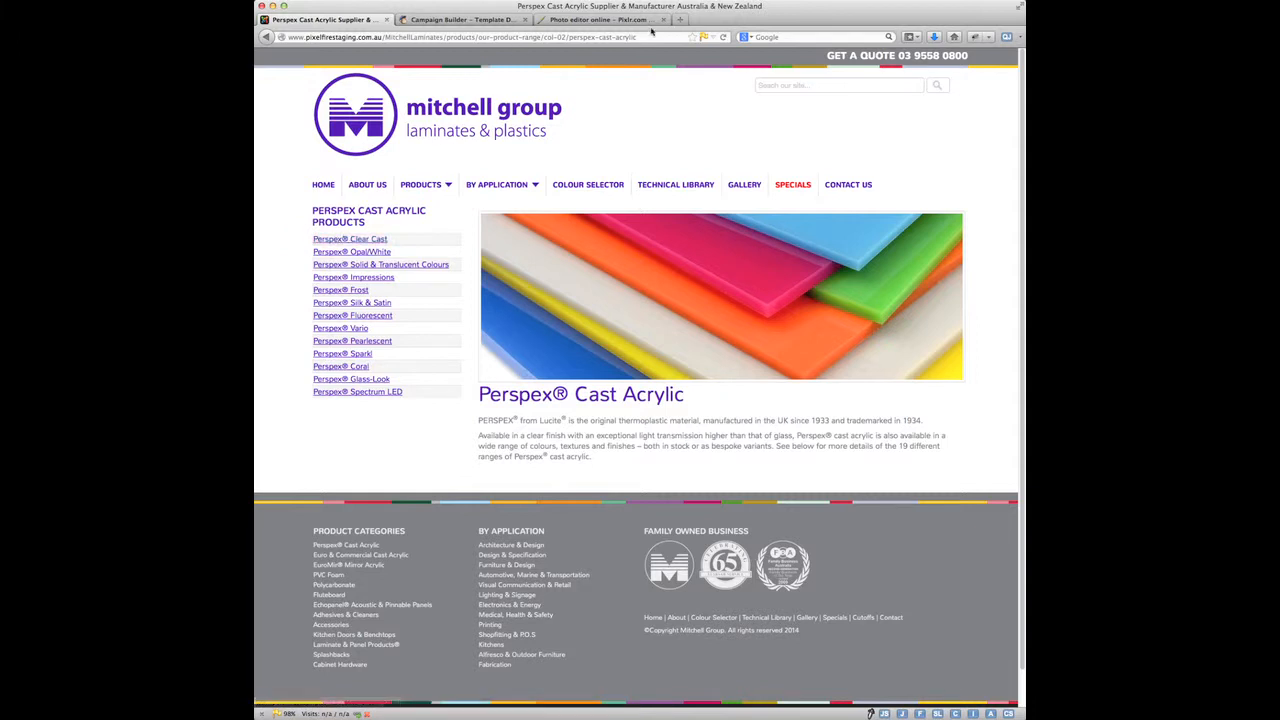
{"action": "left_click", "coordinate": [367, 242]}
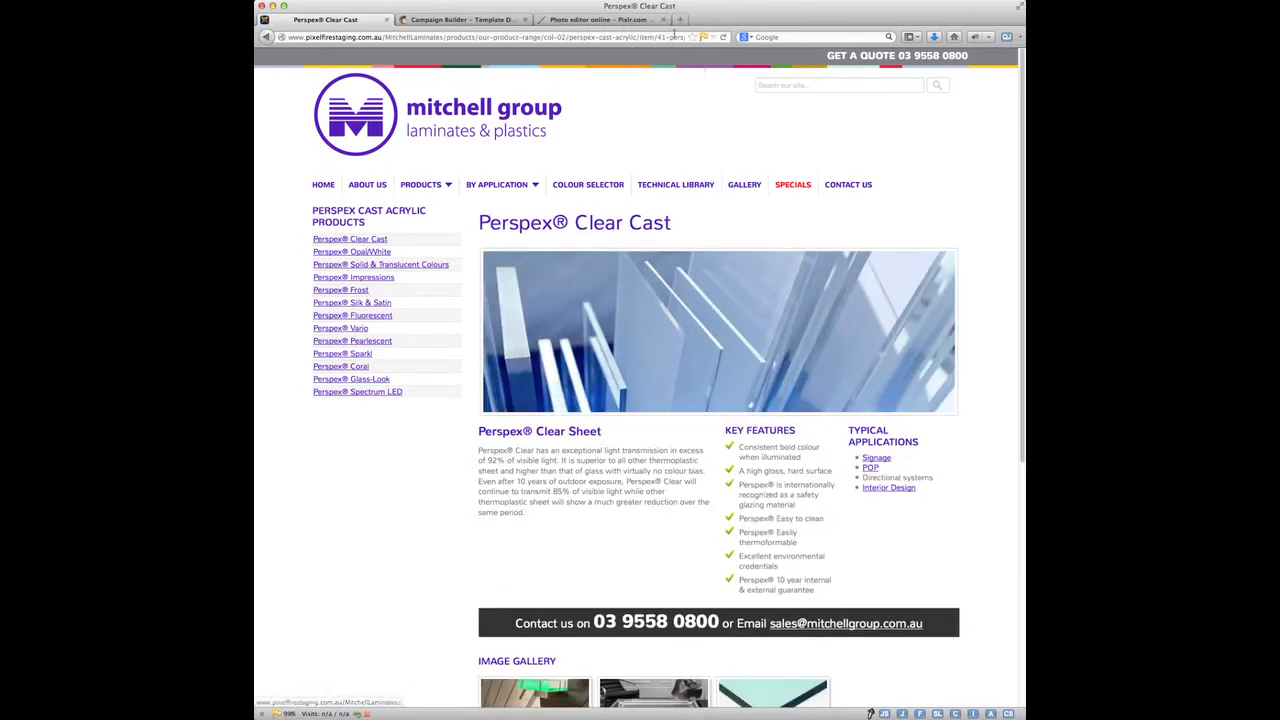
{"action": "left_click", "coordinate": [646, 37]}
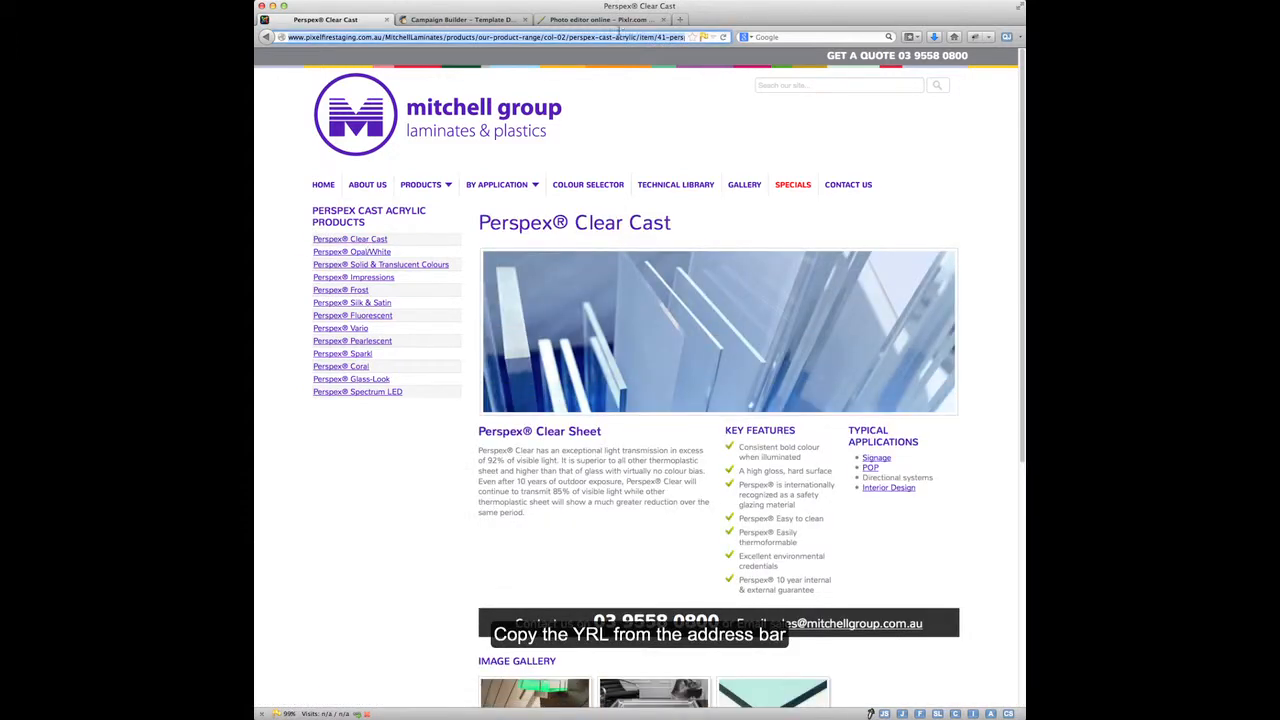
{"action": "left_click", "coordinate": [332, 447]}
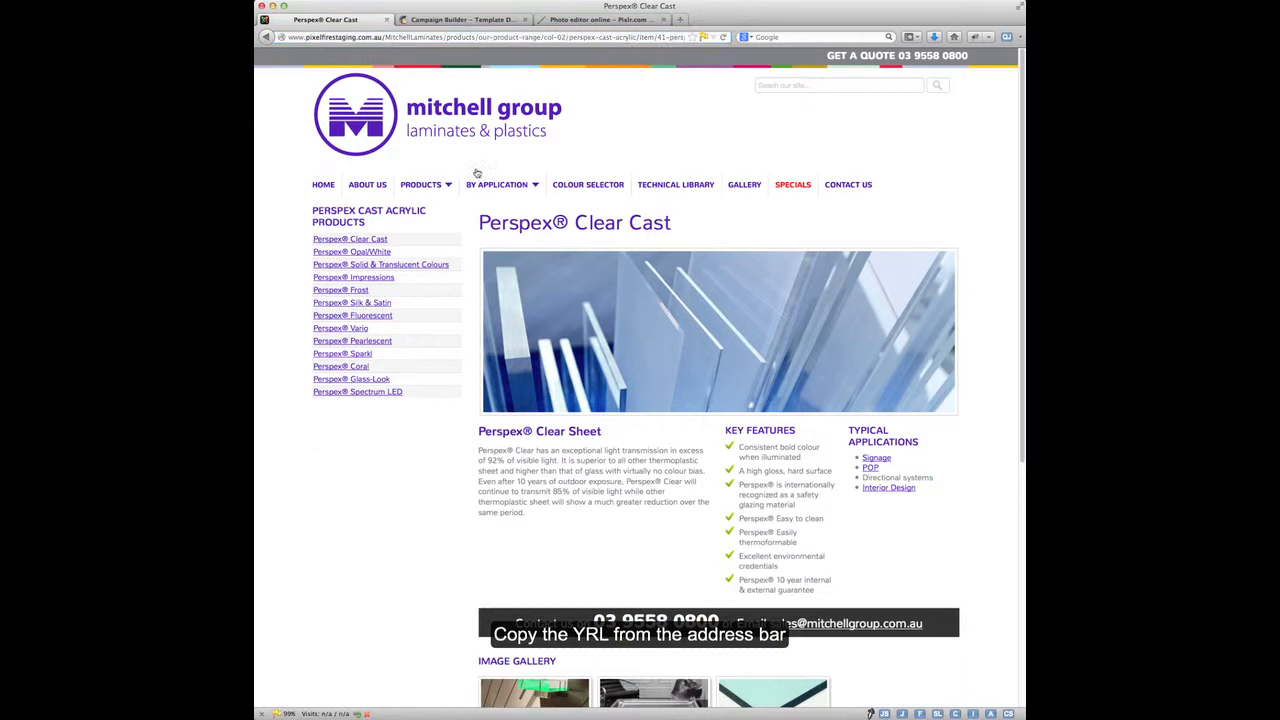
Step: Back in the MailChimp campaign, replace "Need inspiration for your design" in the upper text block with "See our latest product"
{"action": "left_click", "coordinate": [426, 37]}
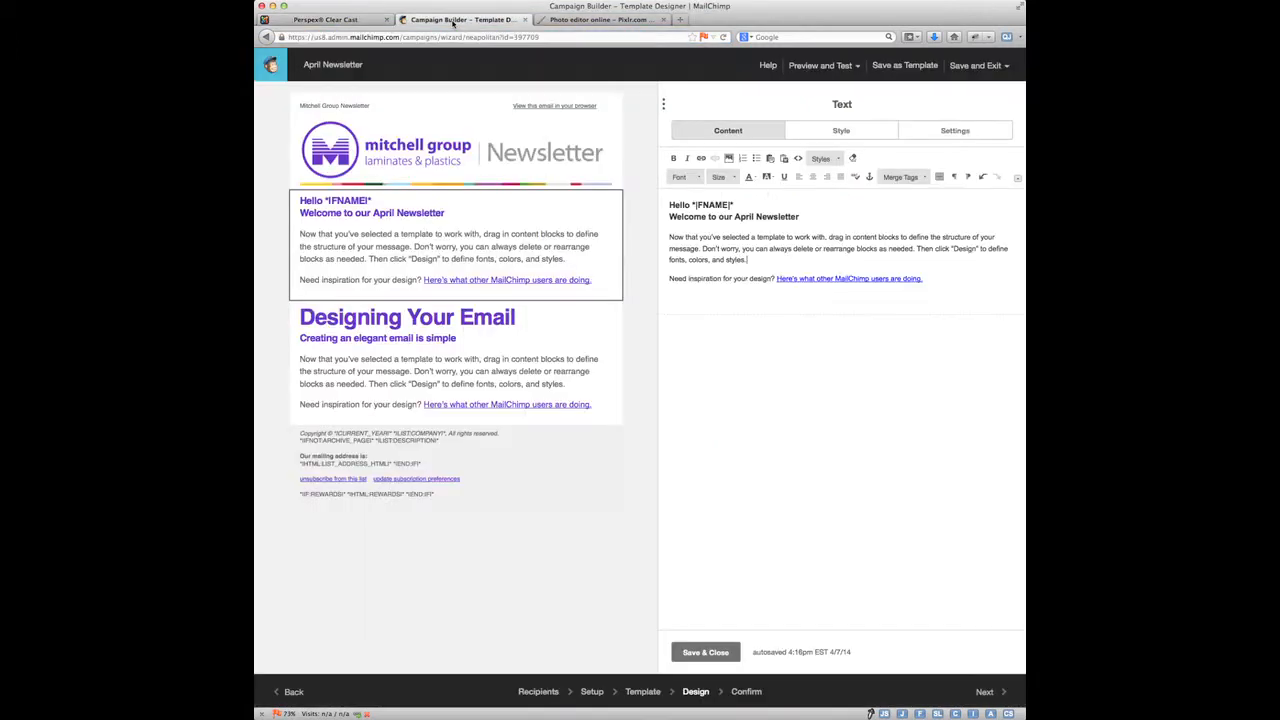
{"action": "left_click", "coordinate": [453, 20]}
{"action": "left_click_drag", "start_coordinate": [776, 280], "coordinate": [671, 280]}
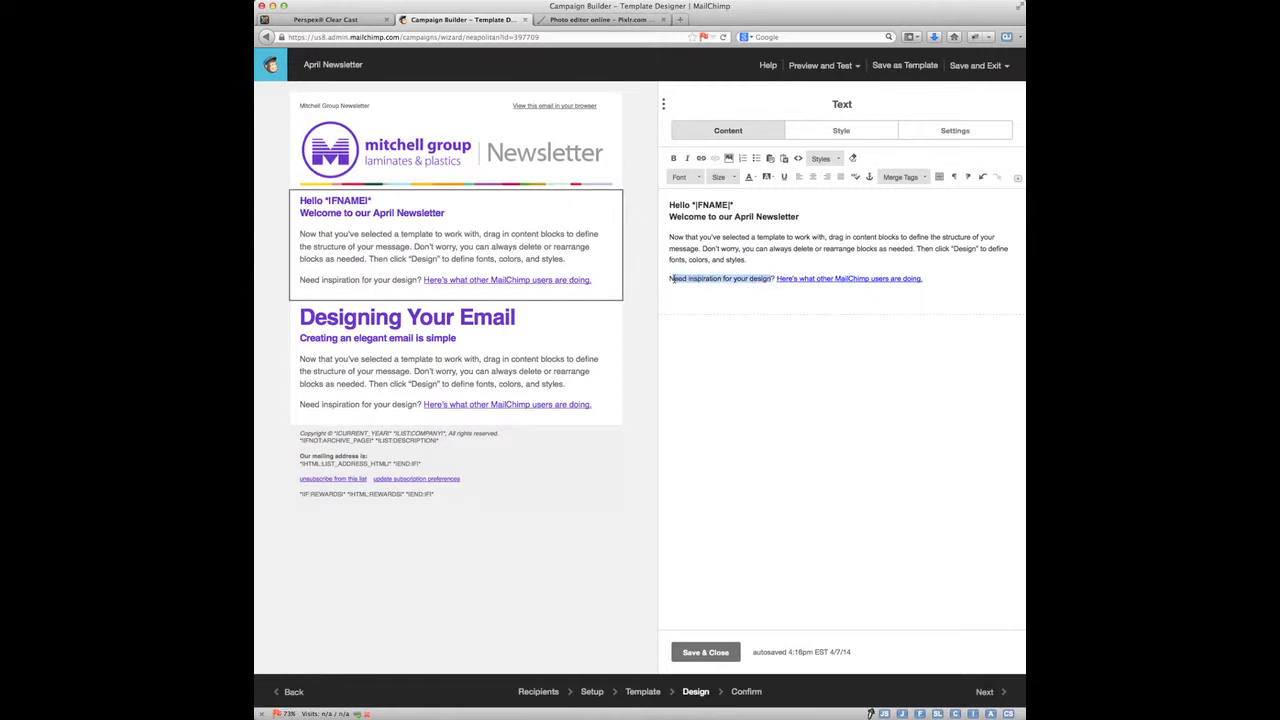
{"action": "type", "text": "See our late"}
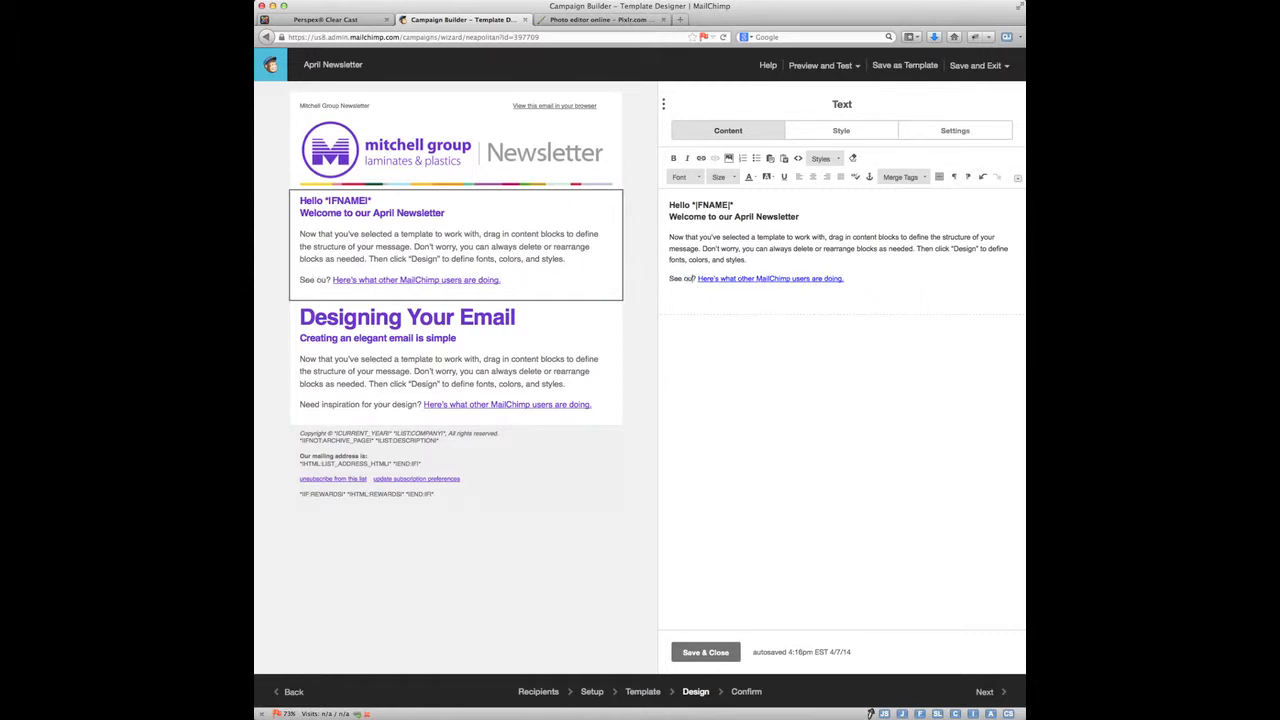
{"action": "type", "text": "st product"}
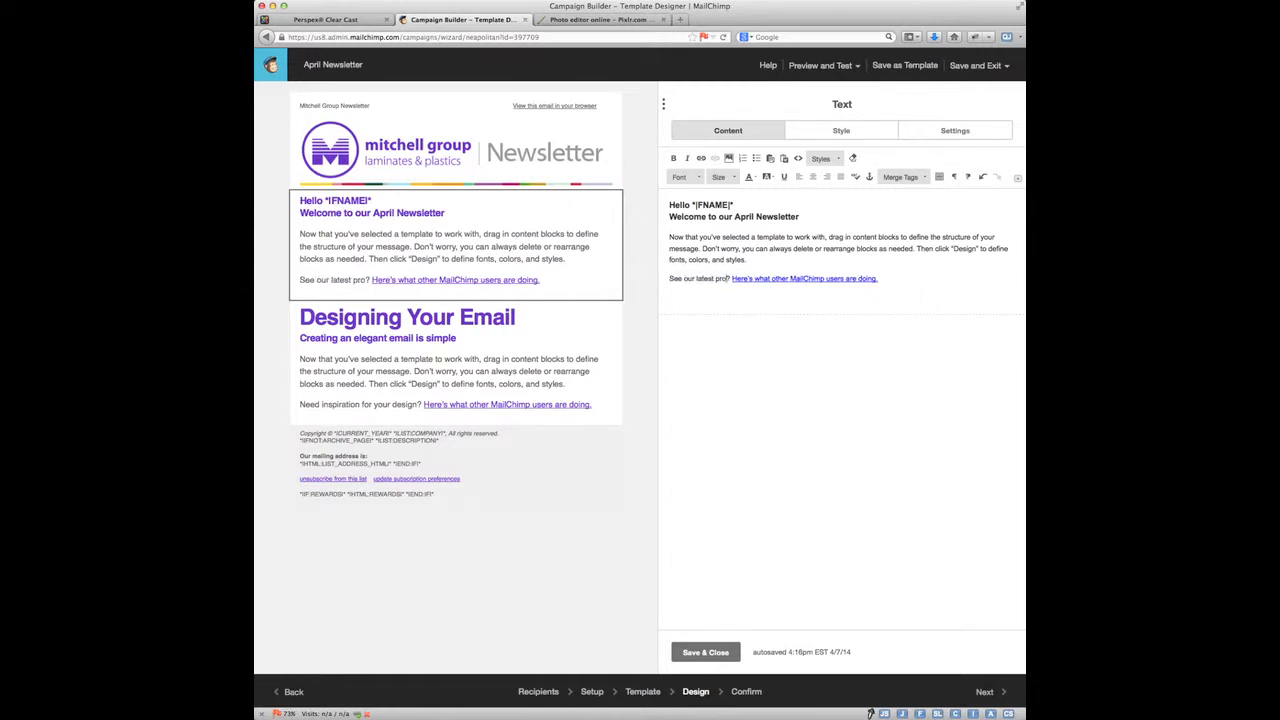
Step: Complete the sentence with the product name "Perspex Clear Cast" and delete the leftover "Here's what other MailChimp users are doing." link
{"action": "left_click", "coordinate": [580, 20]}
{"action": "left_click", "coordinate": [326, 19]}
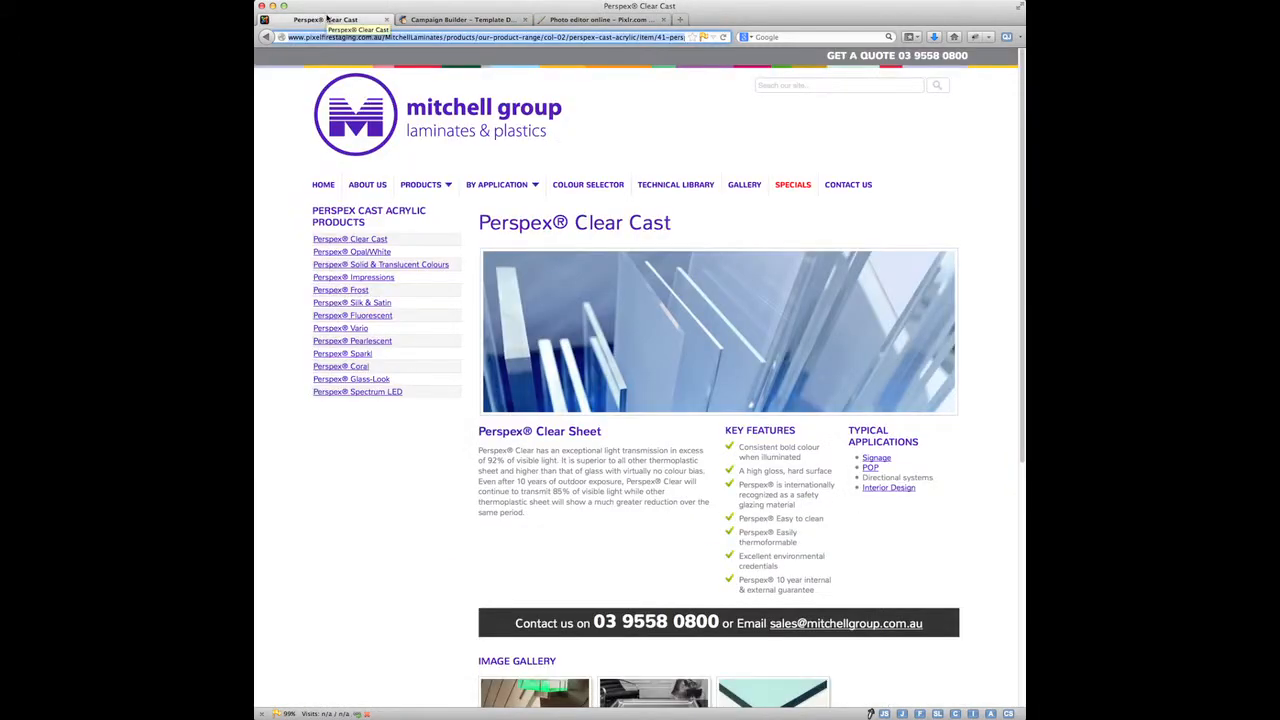
{"action": "left_click", "coordinate": [440, 20]}
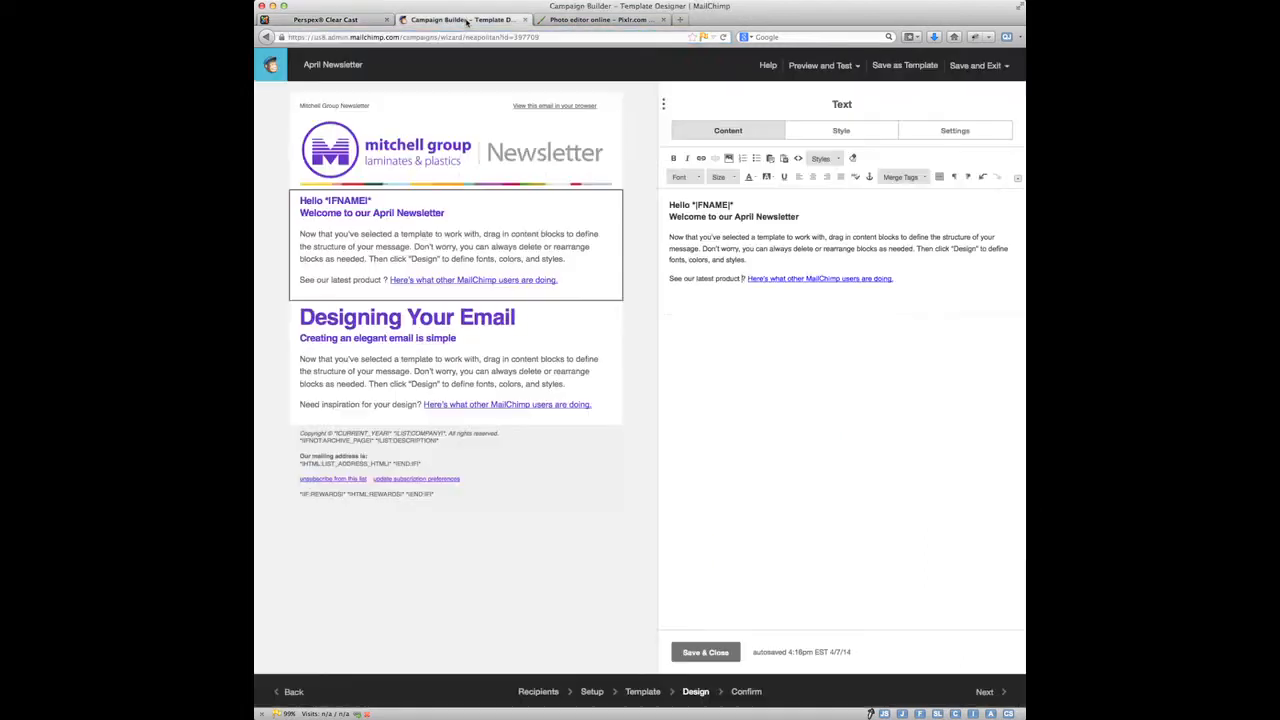
{"action": "type", "text": "P"}
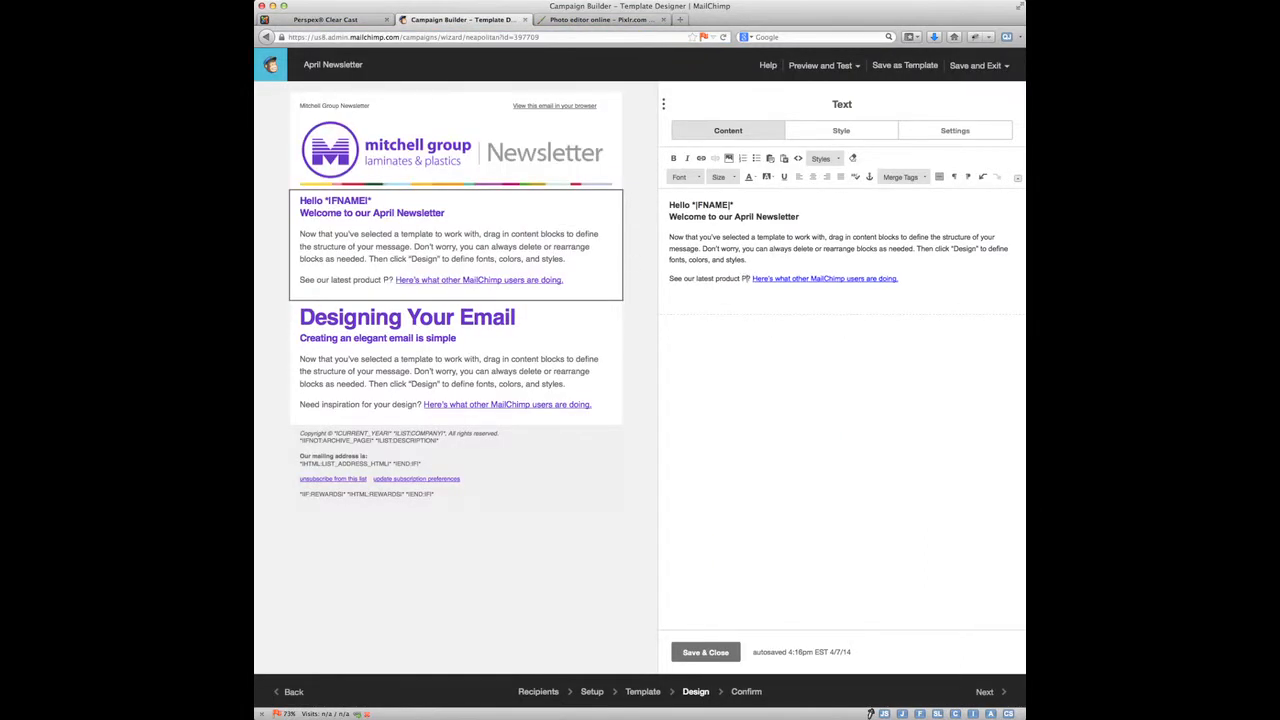
{"action": "type", "text": "erspex"}
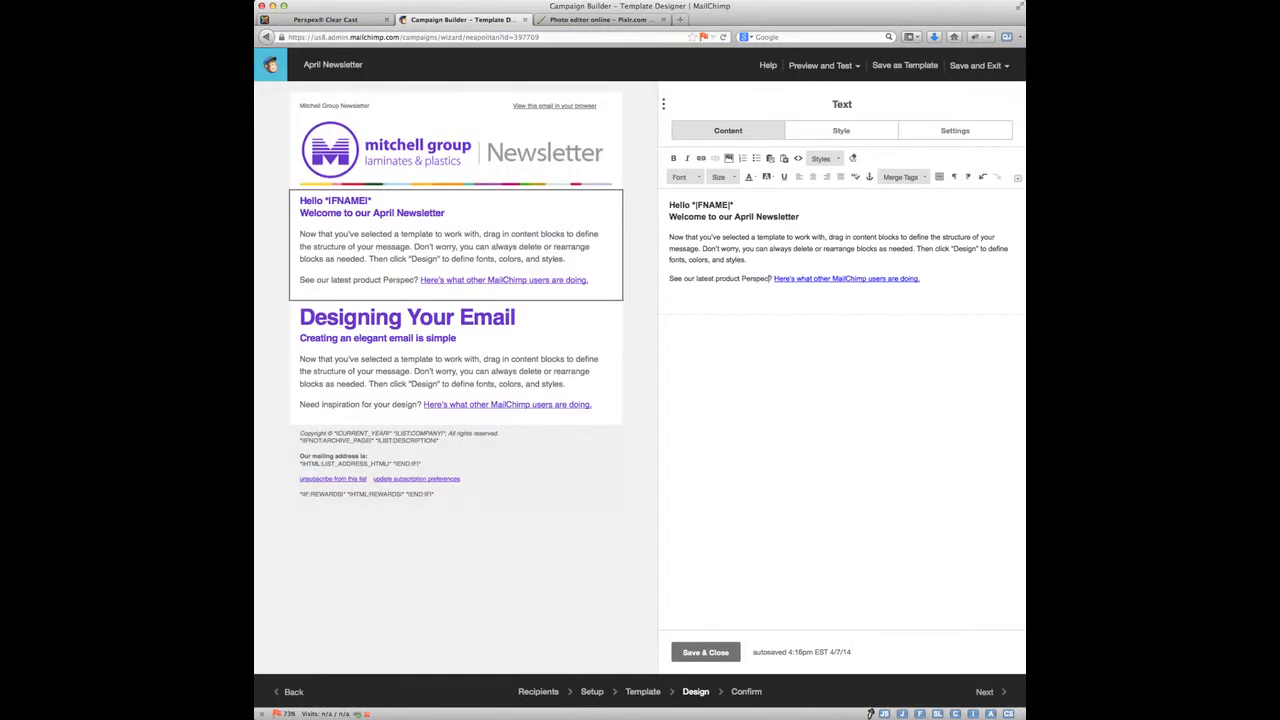
{"action": "type", "text": " Clear "}
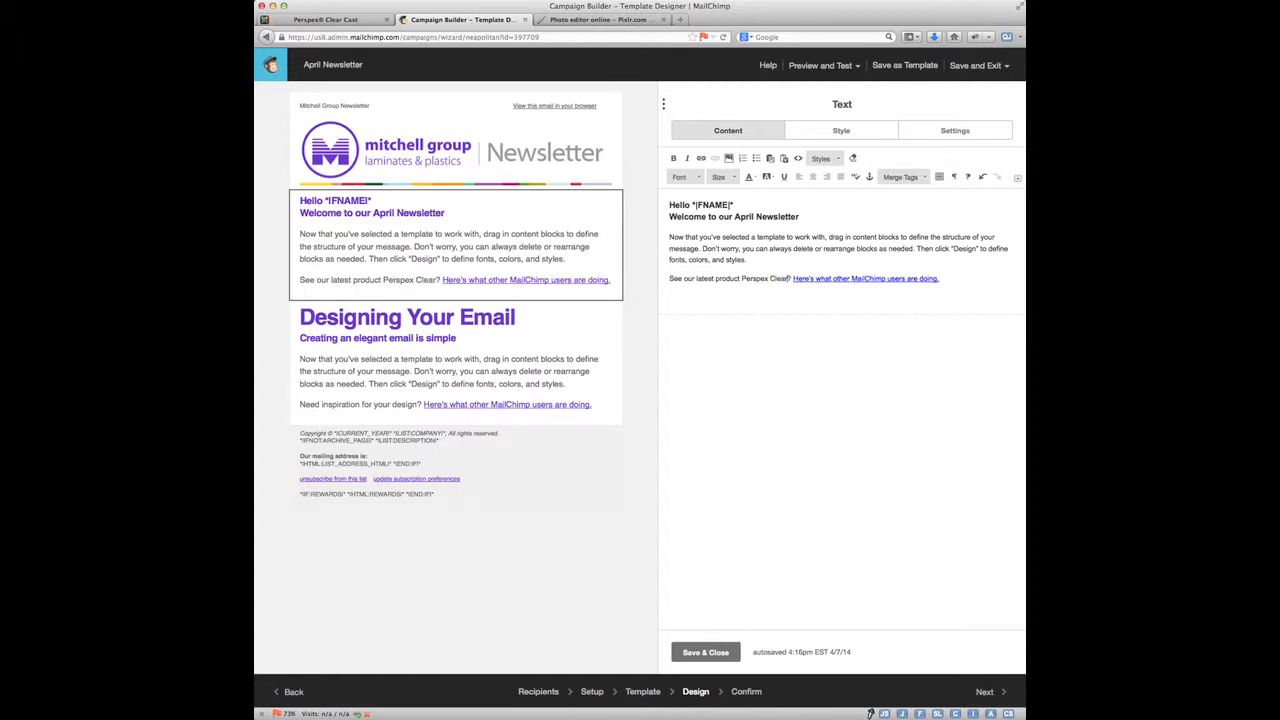
{"action": "type", "text": "Cast"}
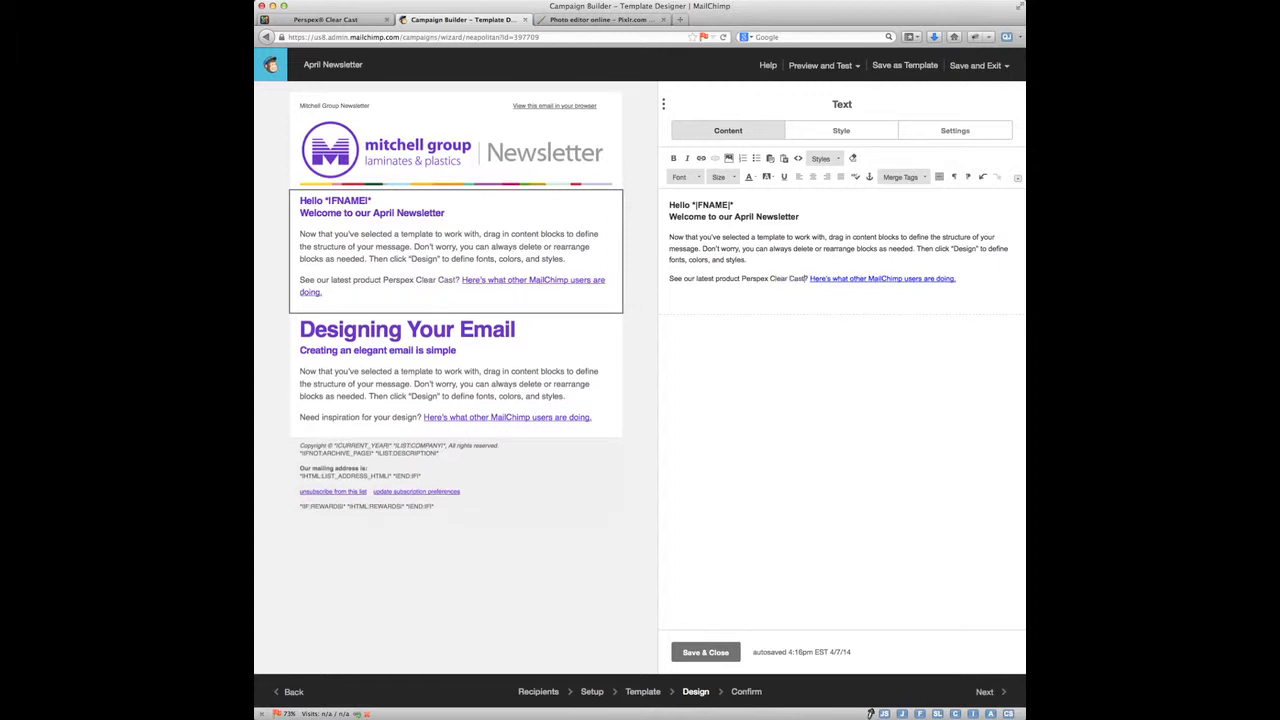
{"action": "left_click_drag", "start_coordinate": [964, 279], "coordinate": [805, 279]}
{"action": "key", "text": "BackSpace"}
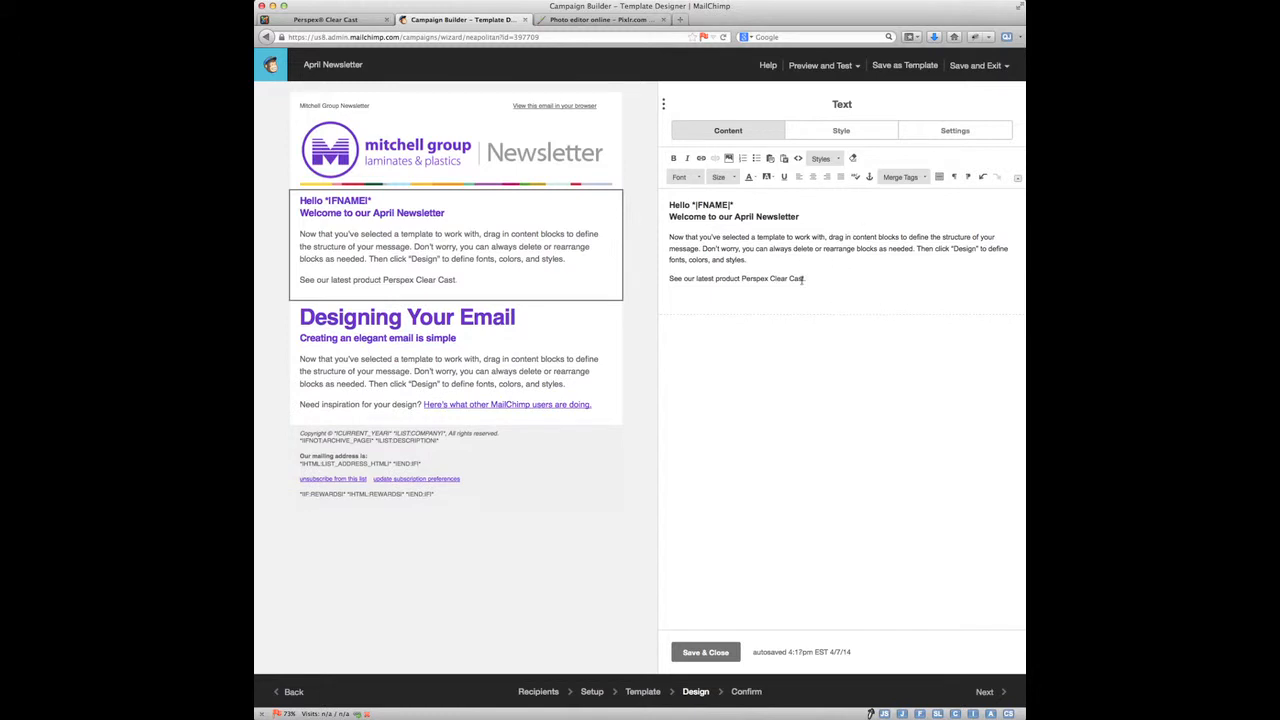
Step: Link "Perspex Clear Cast" to the copied product page URL, set to open in a new window, and add an empty line above that sentence
{"action": "left_click_drag", "start_coordinate": [806, 278], "coordinate": [741, 281]}
{"action": "left_click", "coordinate": [701, 159]}
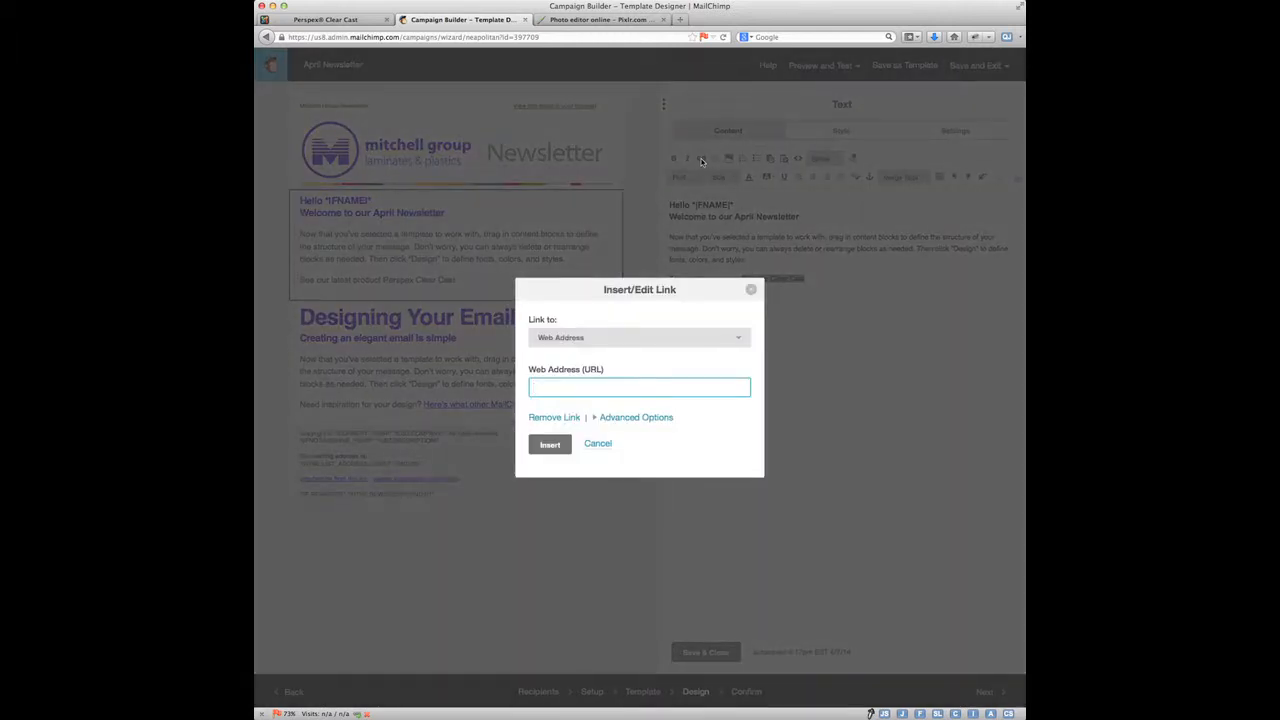
{"action": "key", "text": "super+v"}
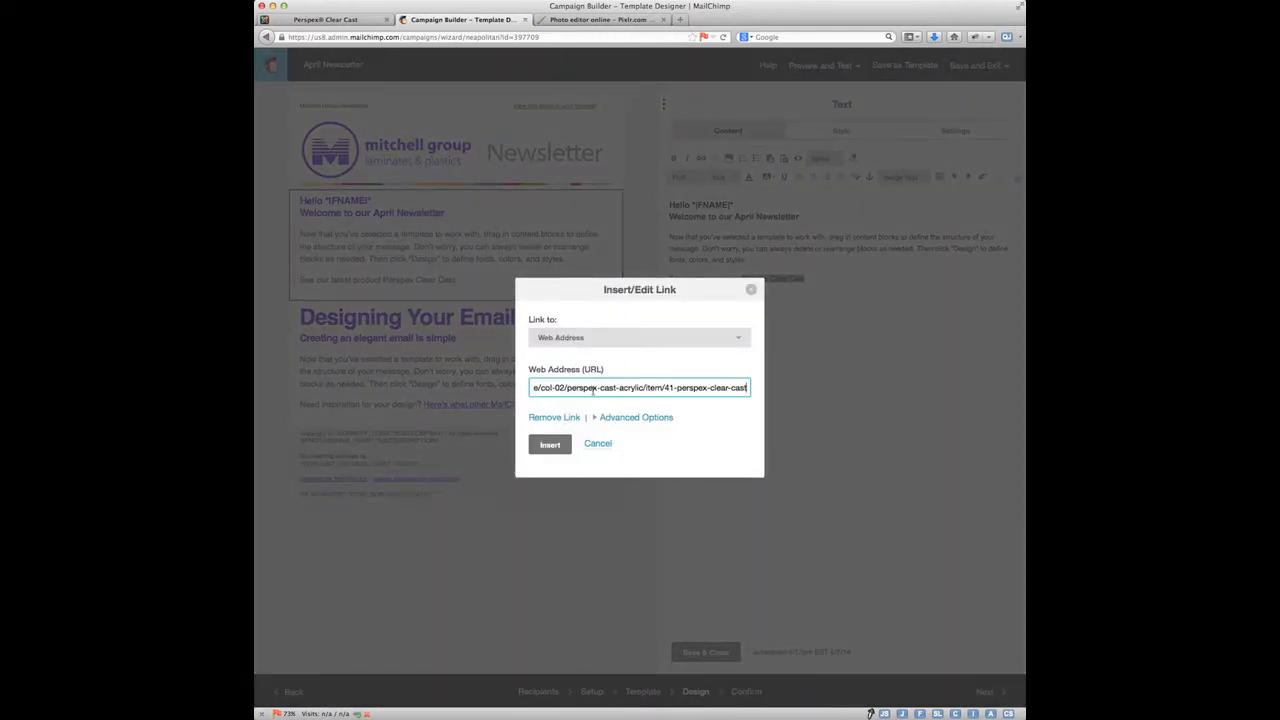
{"action": "left_click", "coordinate": [330, 19]}
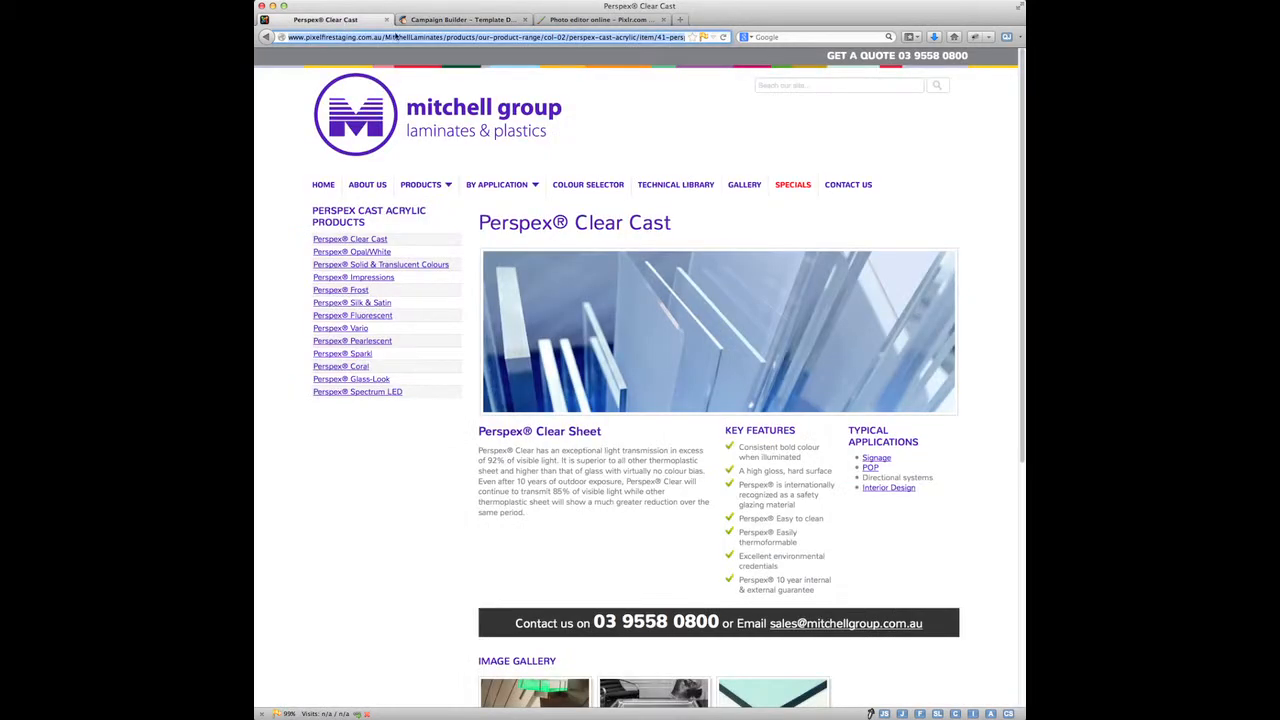
{"action": "double_click", "coordinate": [433, 36]}
{"action": "left_click", "coordinate": [440, 20]}
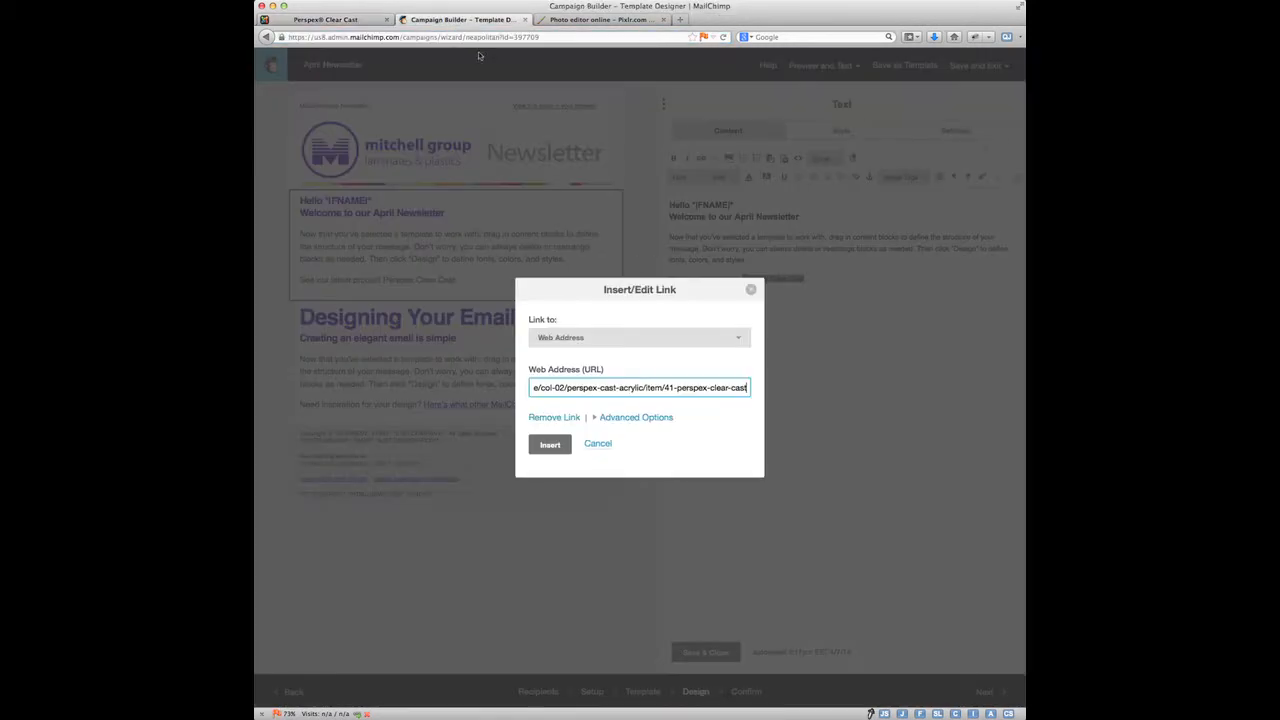
{"action": "left_click", "coordinate": [632, 419]}
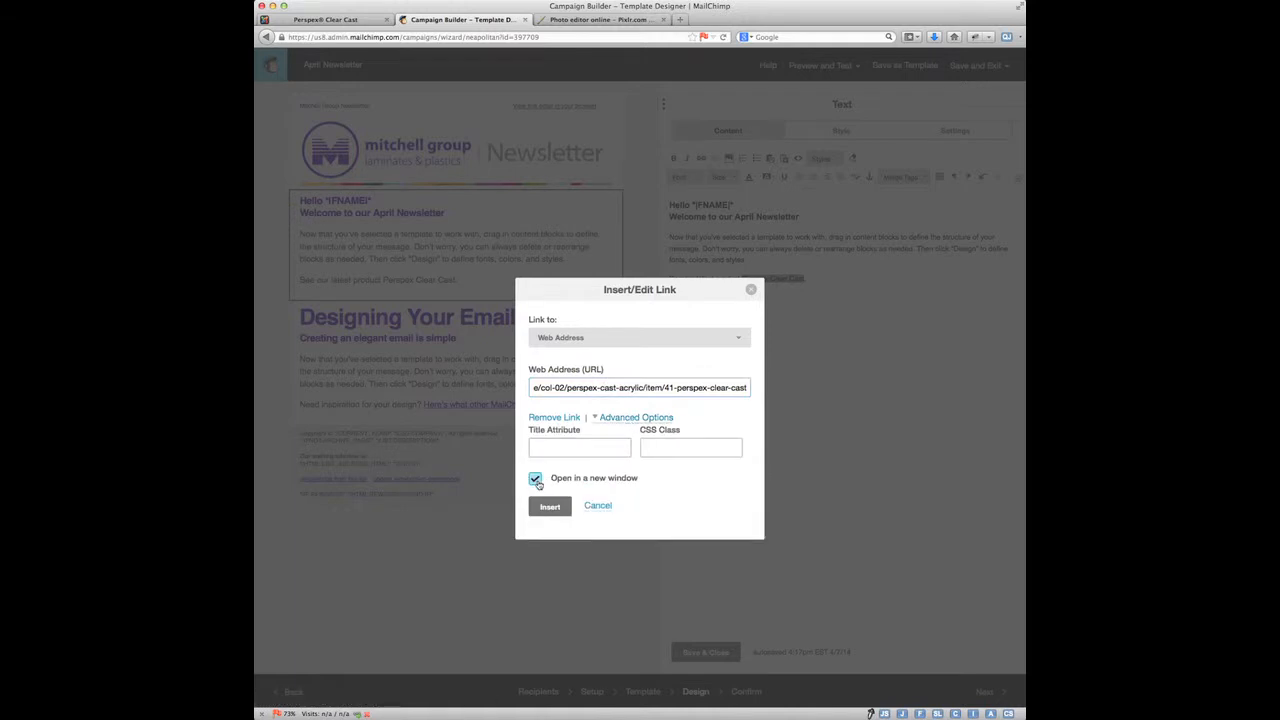
{"action": "left_click", "coordinate": [547, 507]}
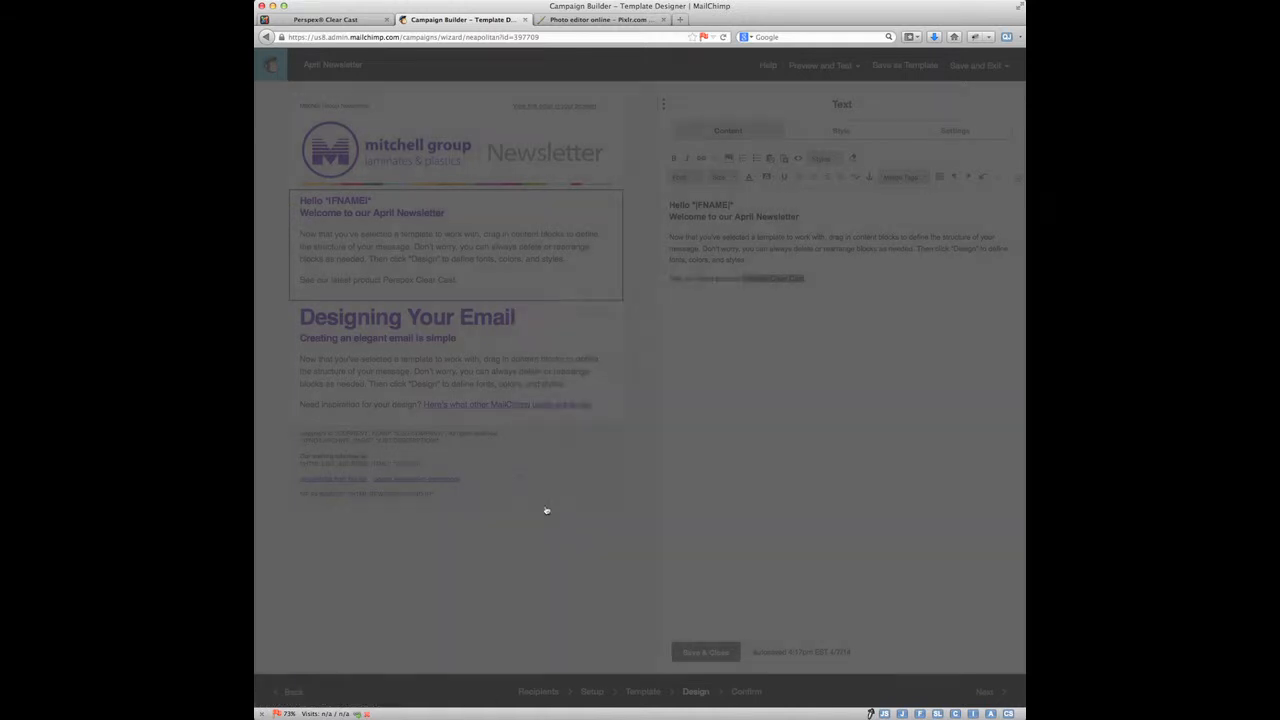
{"action": "left_click", "coordinate": [831, 280]}
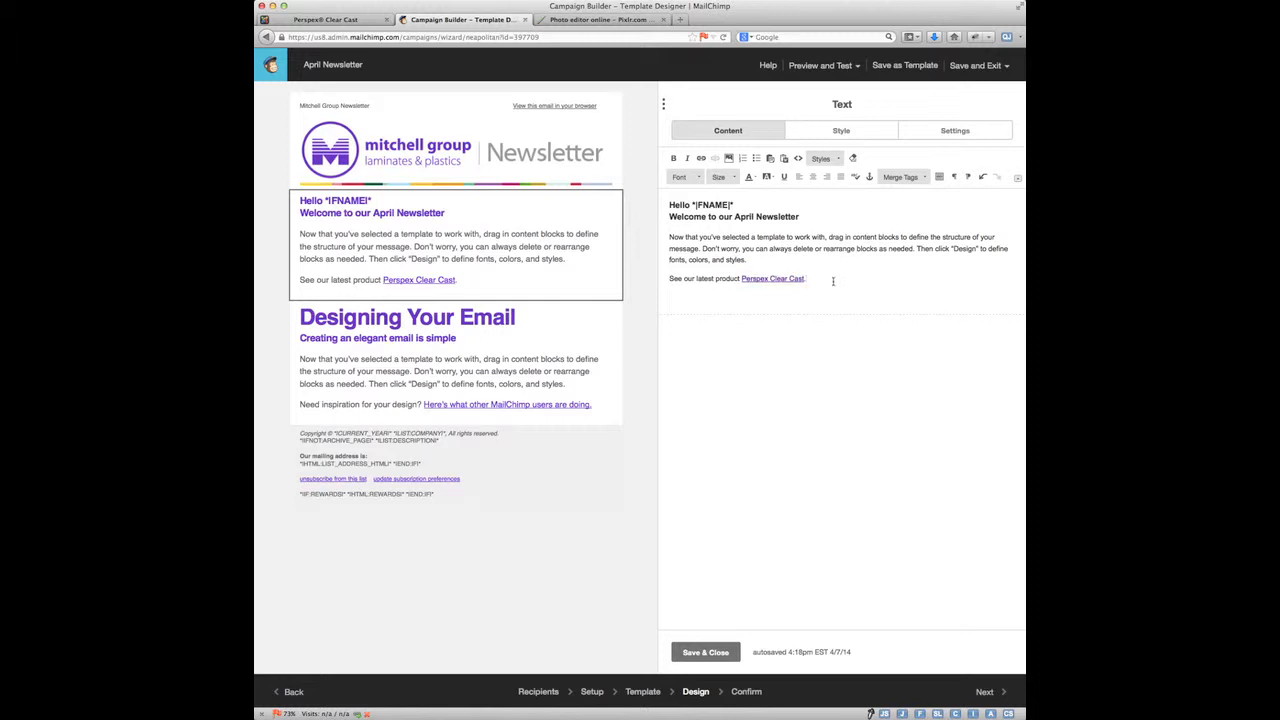
{"action": "key", "text": "Return"}
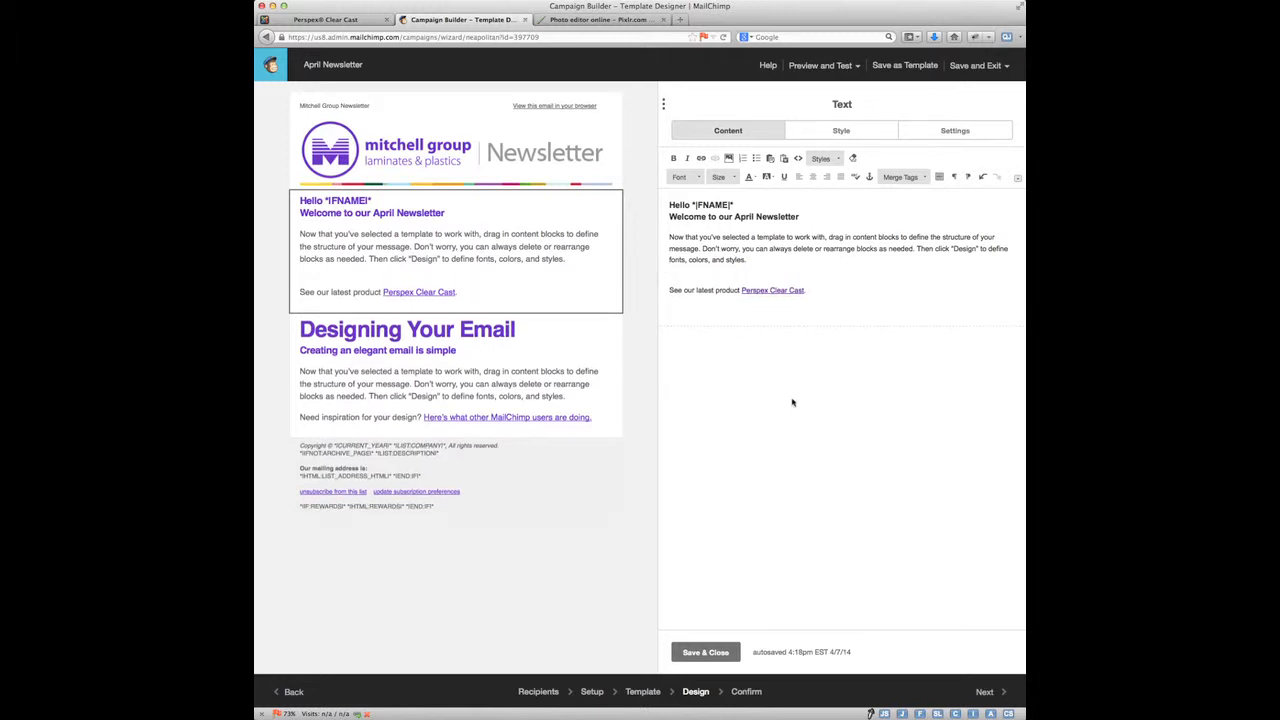
Step: Save the banner image from the website's Perspex Clear Cast page to the desktop and open it in the Pixlr editor
{"action": "left_click", "coordinate": [355, 20]}
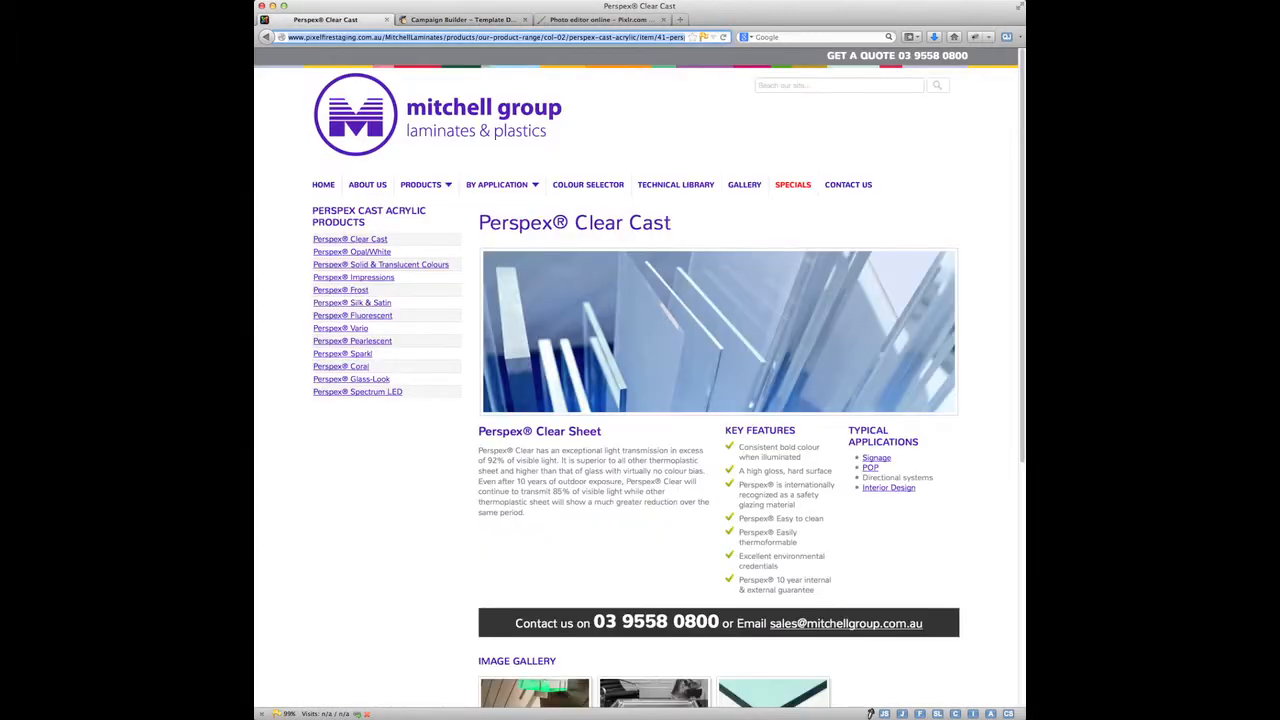
{"action": "left_click", "coordinate": [790, 292]}
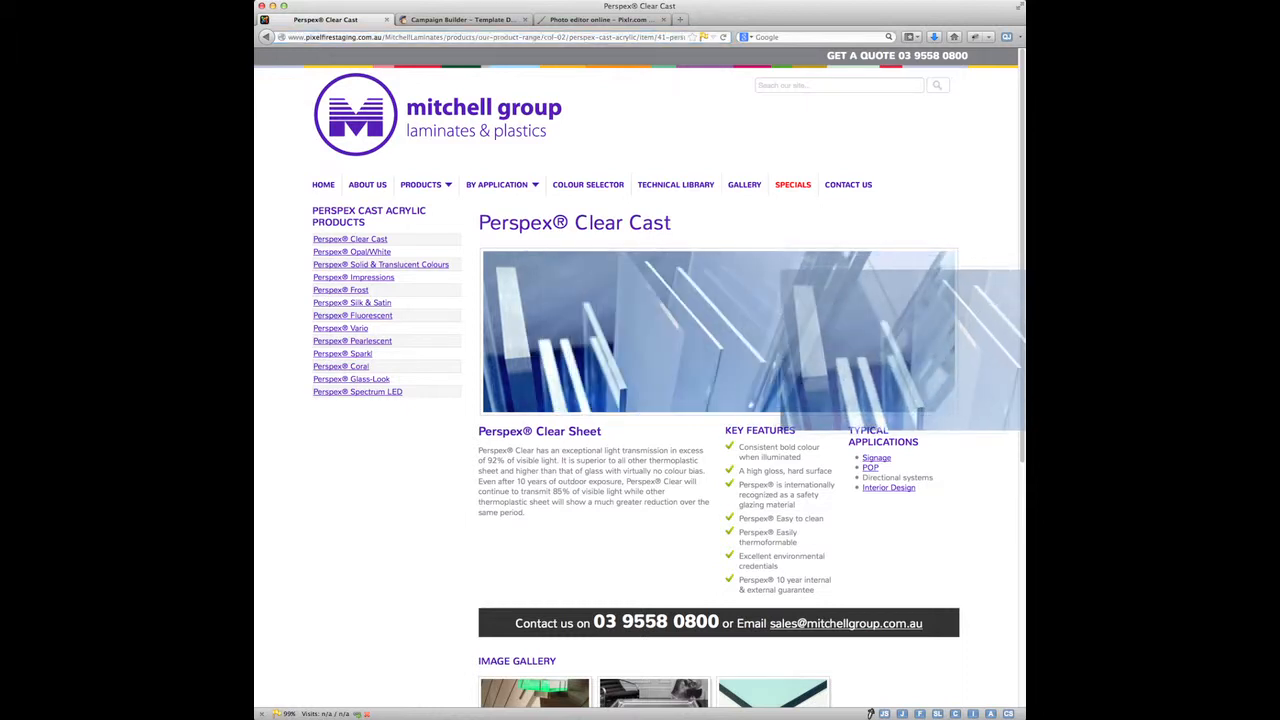
{"action": "left_click", "coordinate": [565, 19]}
{"action": "left_click", "coordinate": [454, 324]}
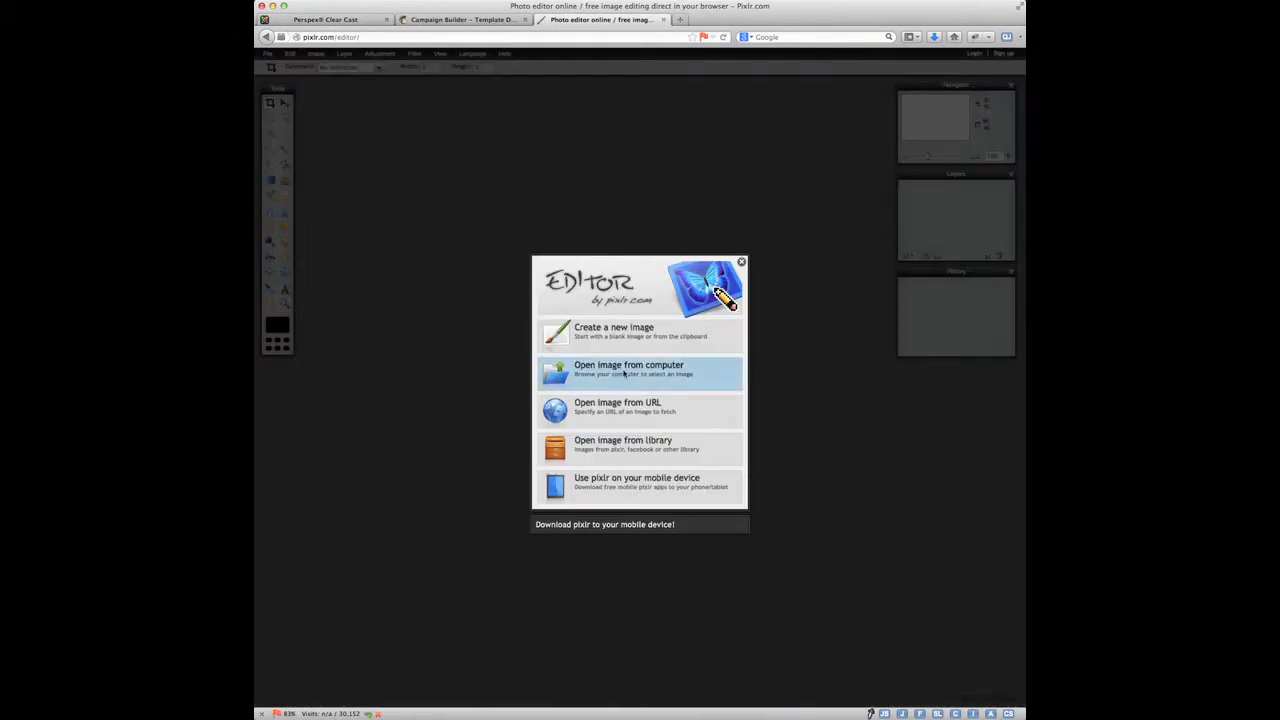
{"action": "left_click", "coordinate": [622, 375]}
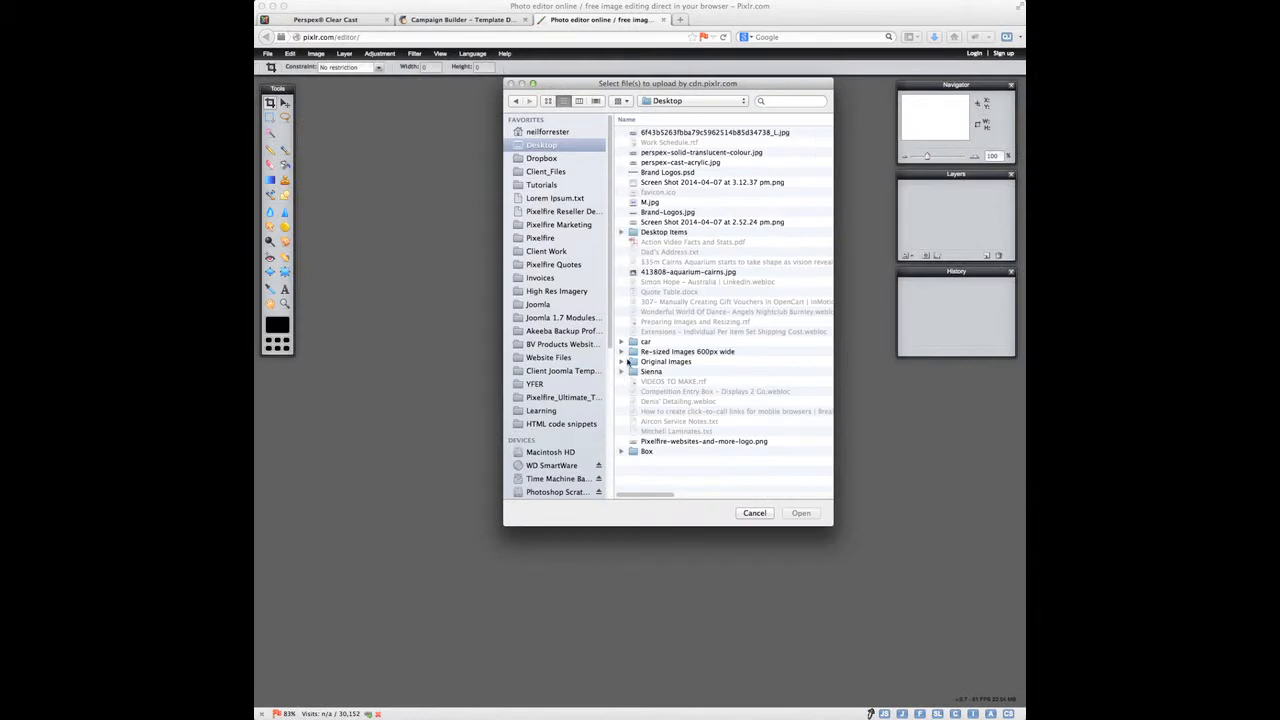
{"action": "left_click", "coordinate": [677, 134]}
{"action": "left_click", "coordinate": [801, 513]}
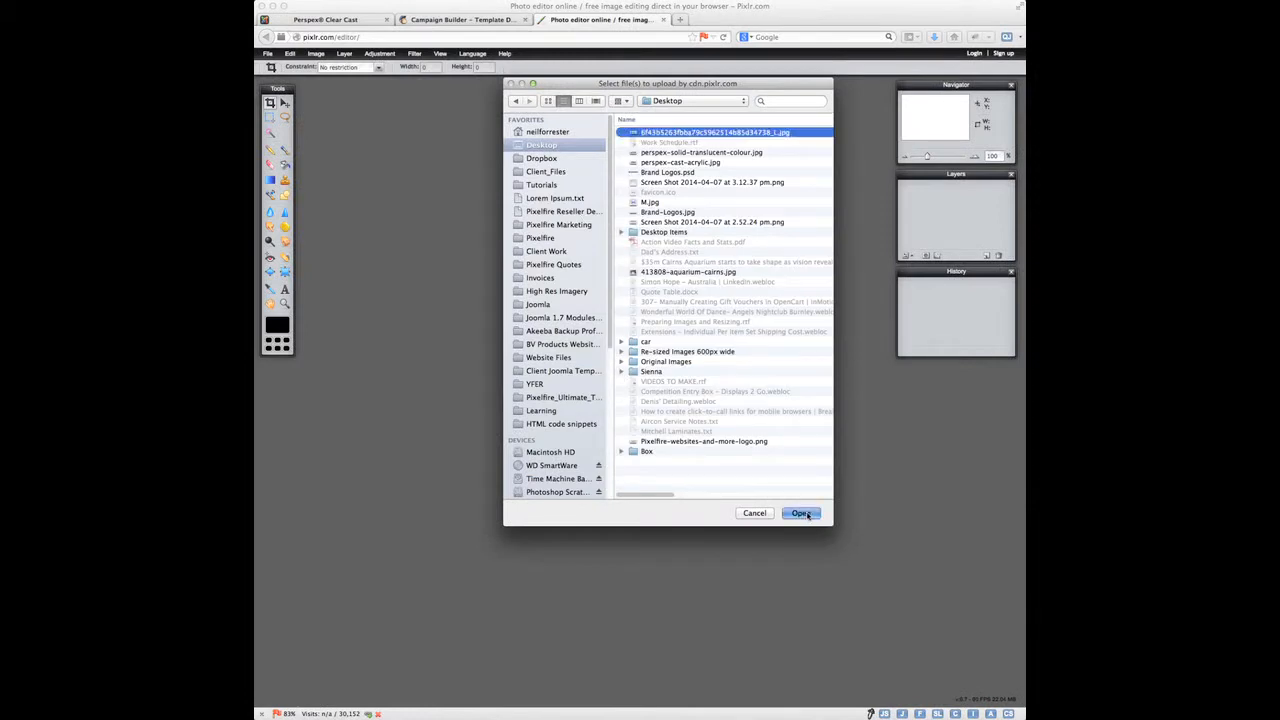
Step: Resize the banner image to 580 pixels wide with its proportions constrained
{"action": "left_click", "coordinate": [315, 54]}
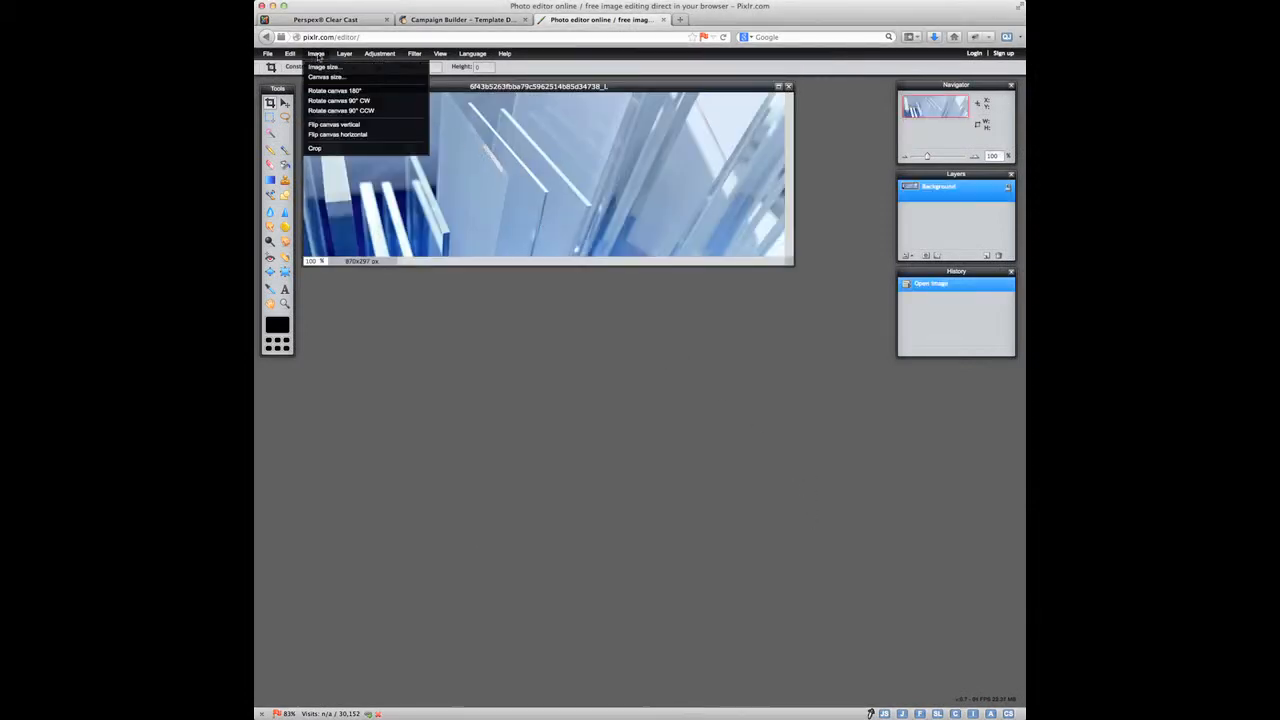
{"action": "left_click", "coordinate": [333, 67]}
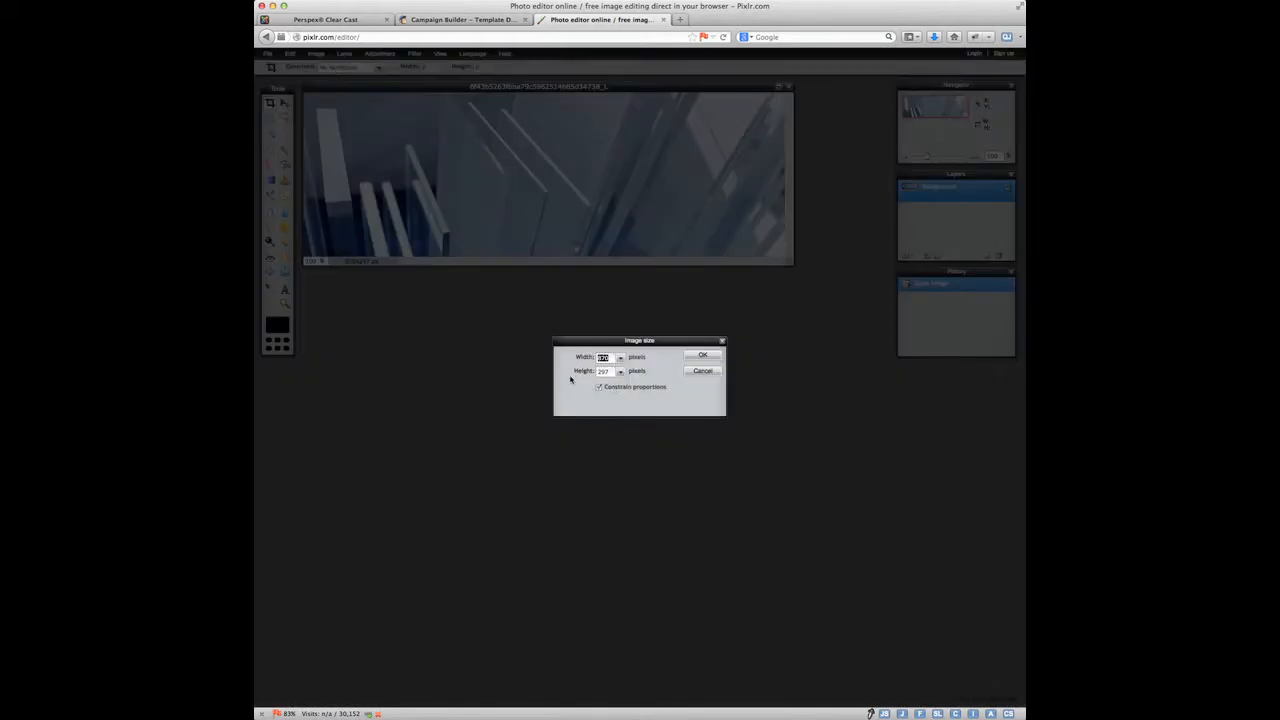
{"action": "type", "text": "580"}
{"action": "left_click", "coordinate": [714, 357]}
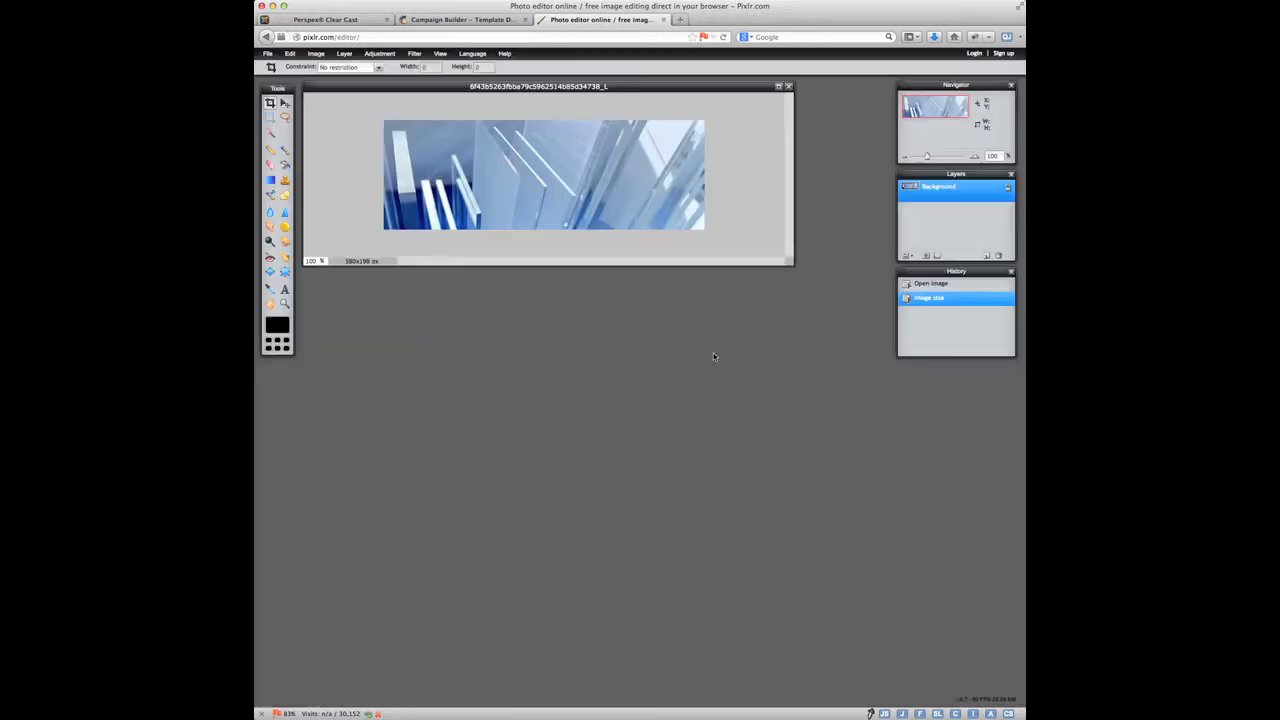
Step: Save the resized image to the desktop as a JPEG named "Perspex-clear-cast"
{"action": "left_click", "coordinate": [267, 53]}
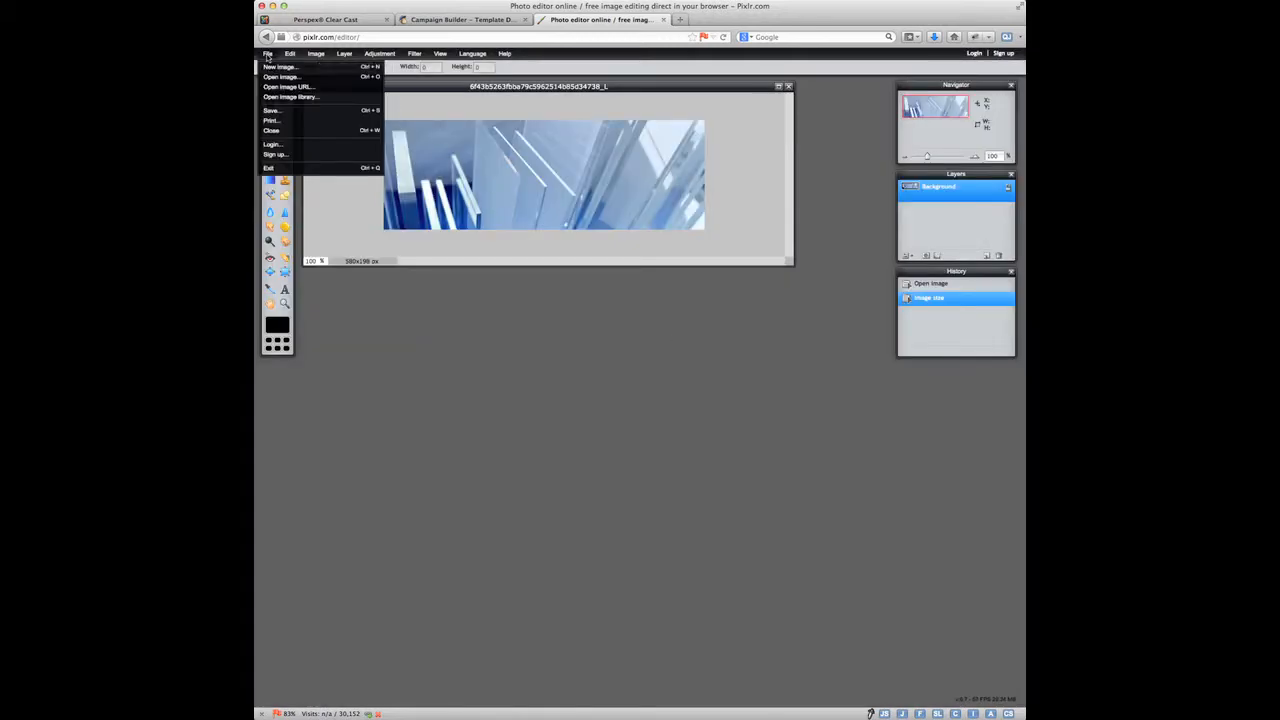
{"action": "left_click", "coordinate": [280, 110]}
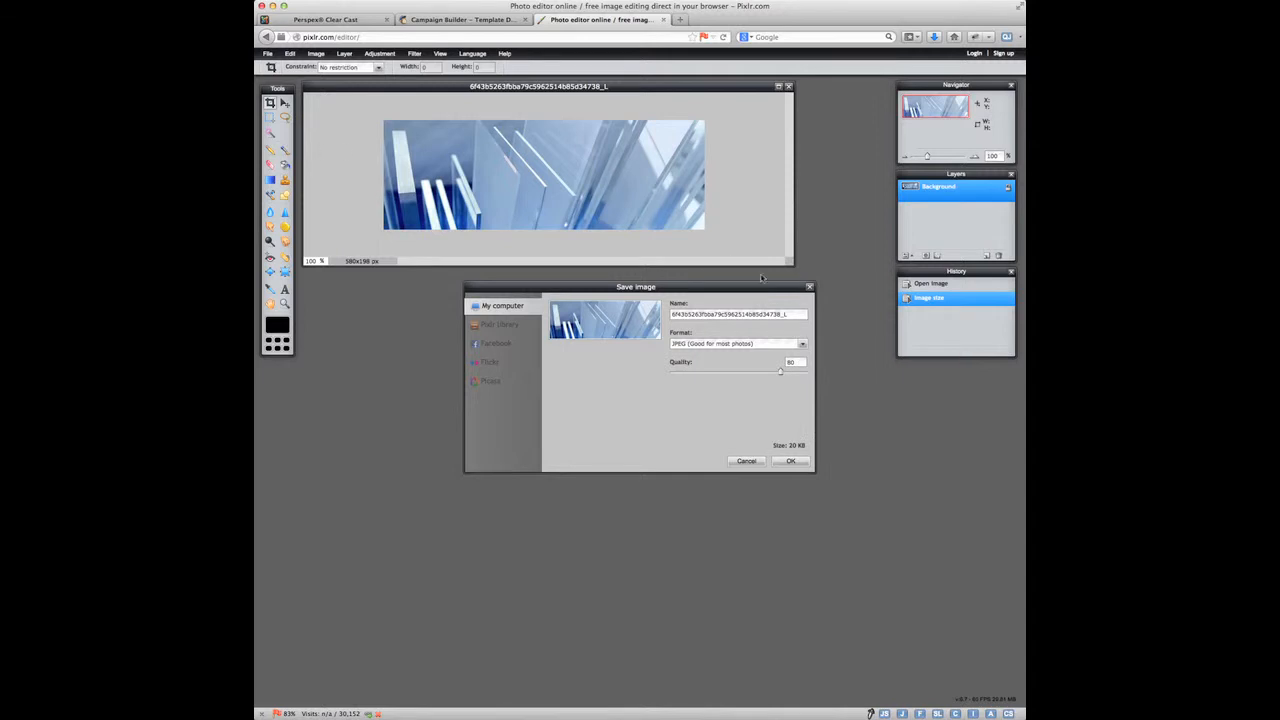
{"action": "left_click_drag", "start_coordinate": [791, 314], "coordinate": [596, 304]}
{"action": "type", "text": "Perspex-clear-cast"}
{"action": "left_click", "coordinate": [797, 465]}
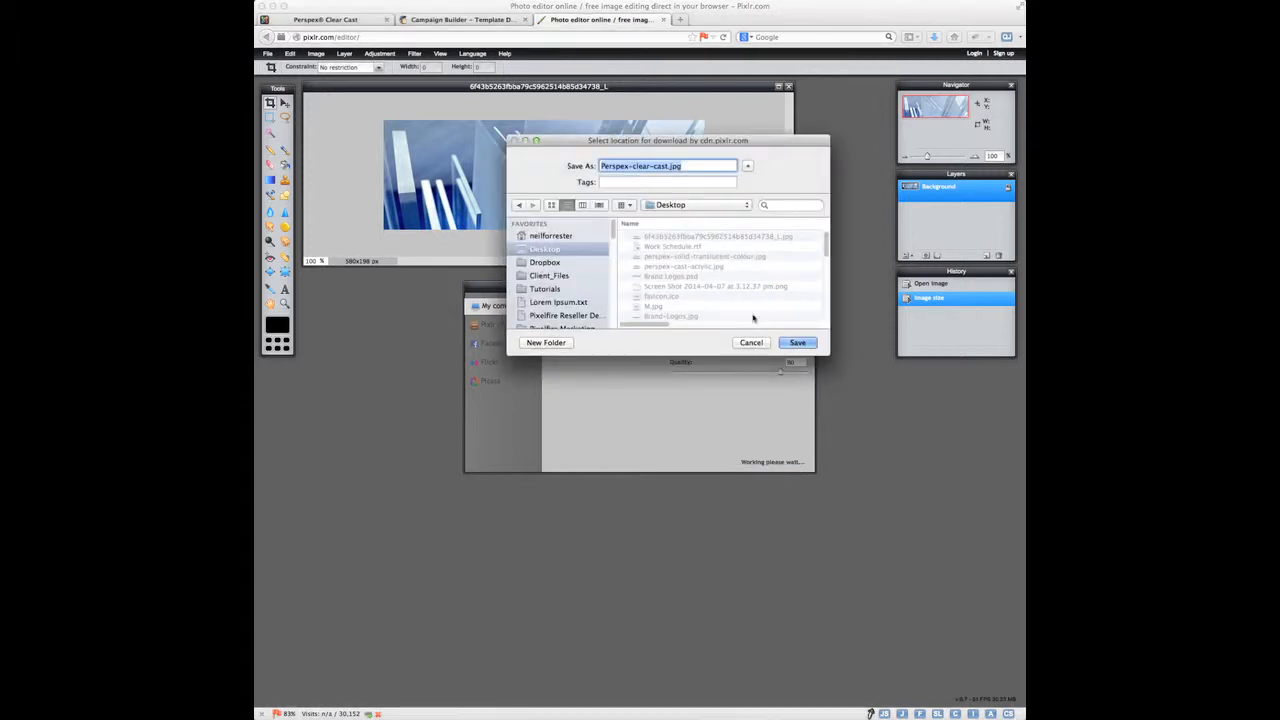
{"action": "left_click", "coordinate": [809, 348]}
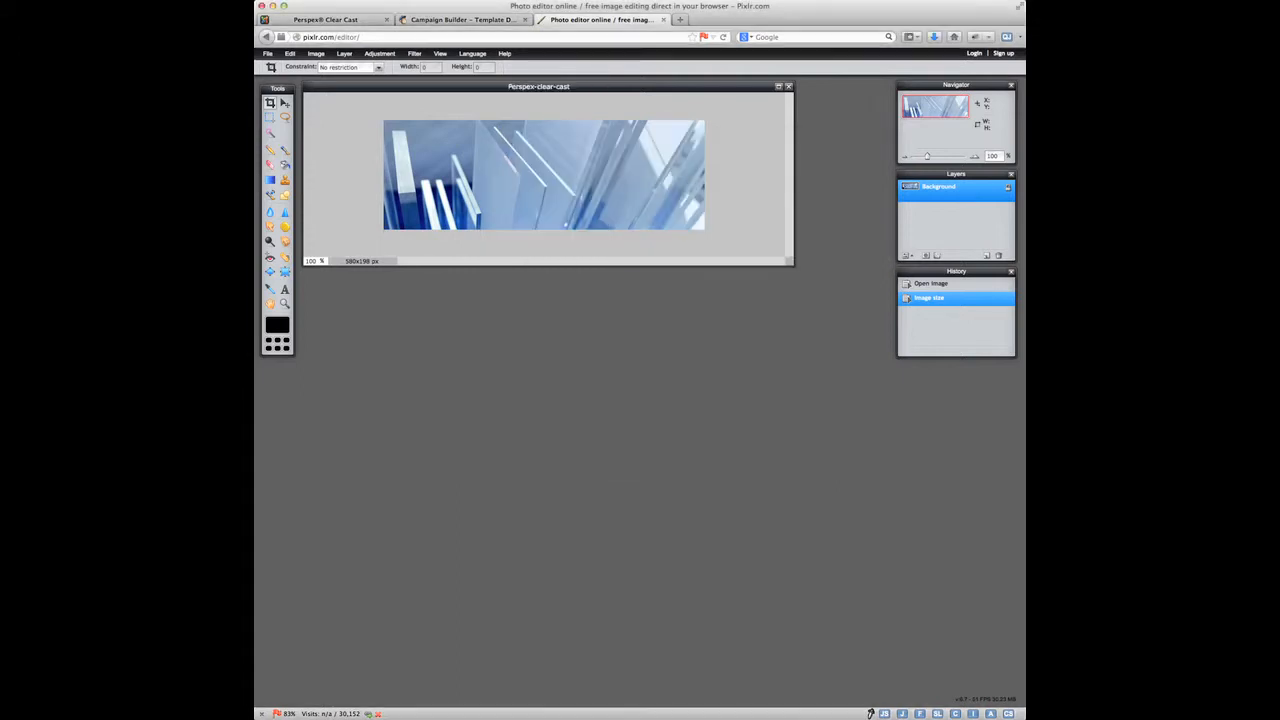
Step: Switch to the MailChimp campaign and upload "Perspex-clear-cast.jpg" from the desktop as an image for the greeting text block
{"action": "left_click", "coordinate": [420, 20]}
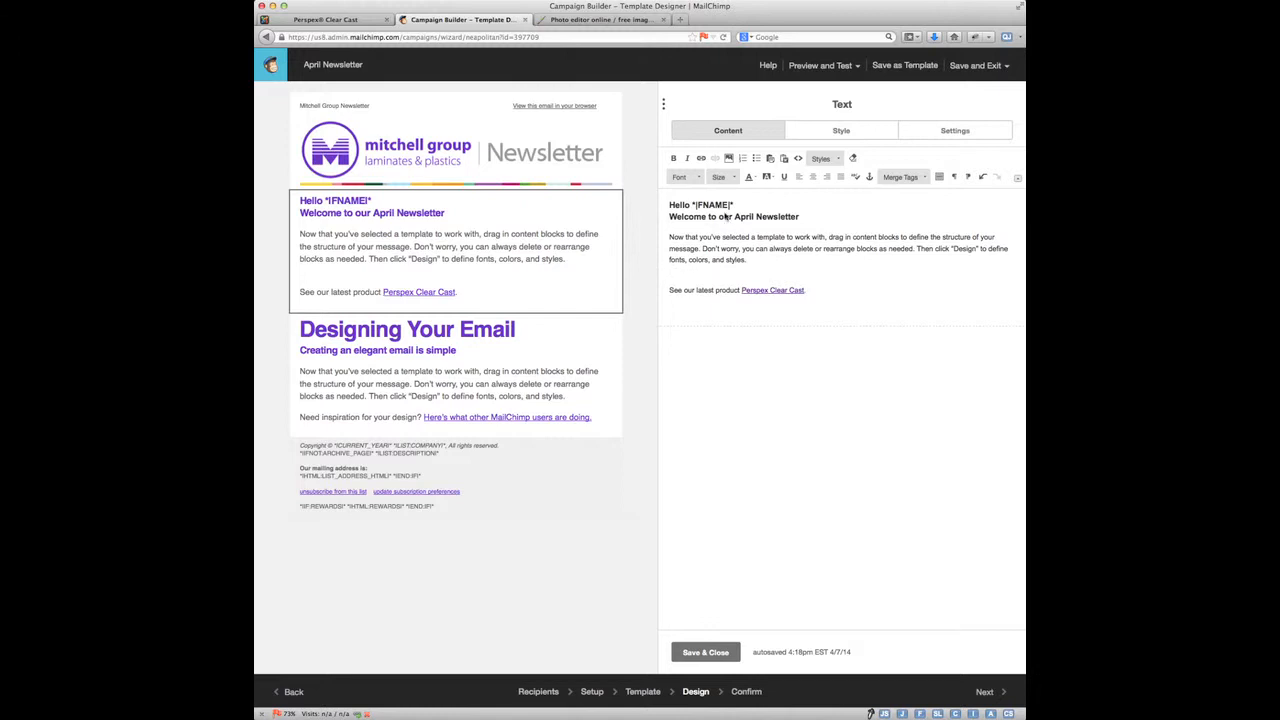
{"action": "left_click", "coordinate": [728, 158]}
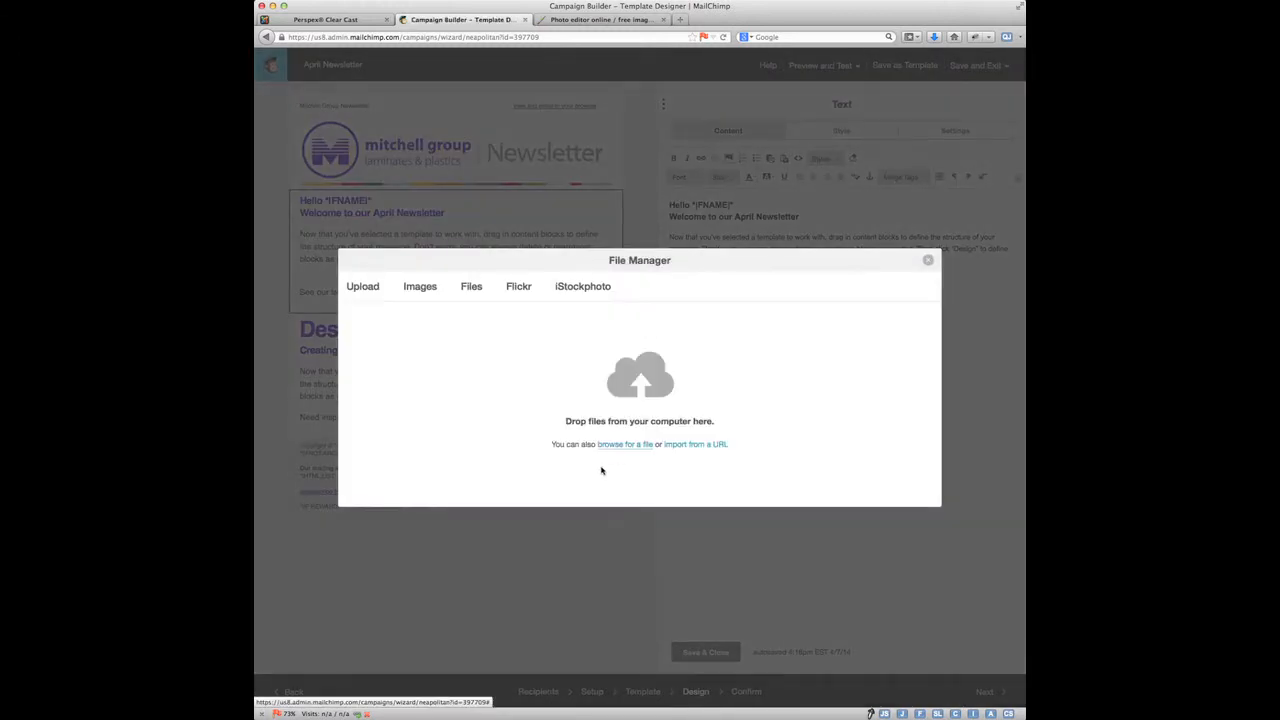
{"action": "left_click", "coordinate": [610, 446]}
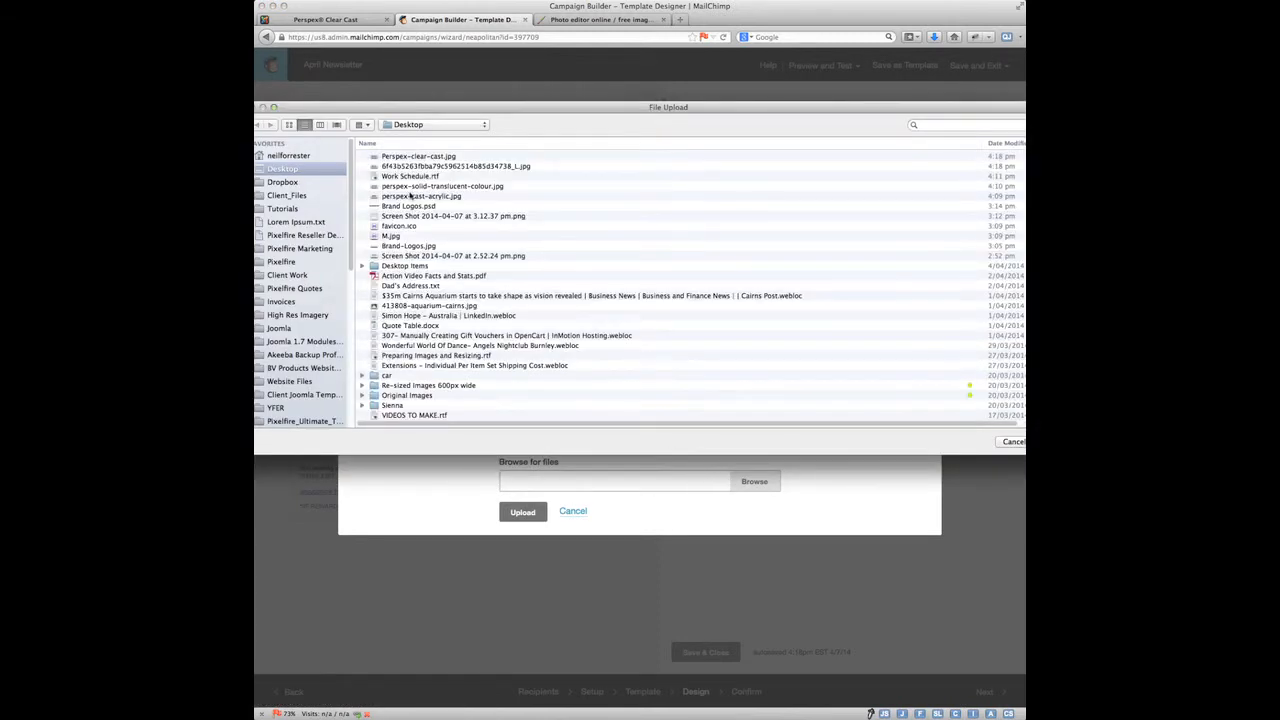
{"action": "left_click", "coordinate": [414, 158]}
{"action": "left_click", "coordinate": [1058, 441]}
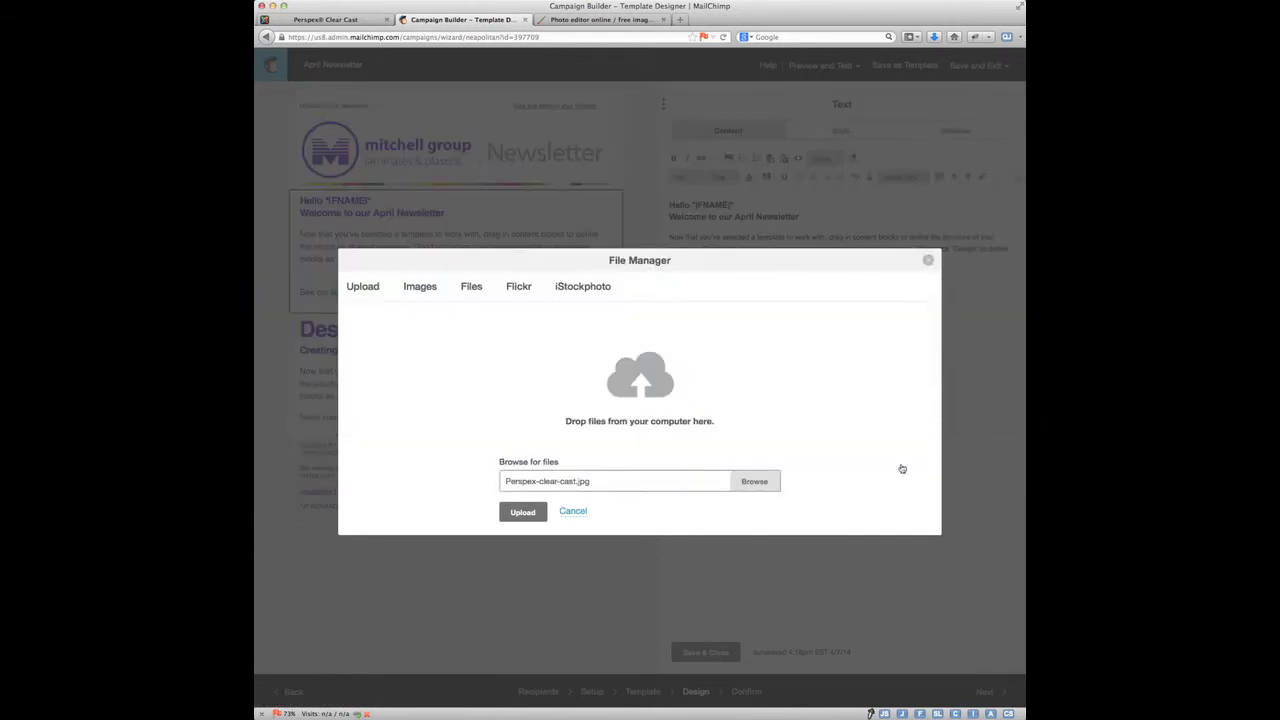
{"action": "left_click", "coordinate": [525, 515]}
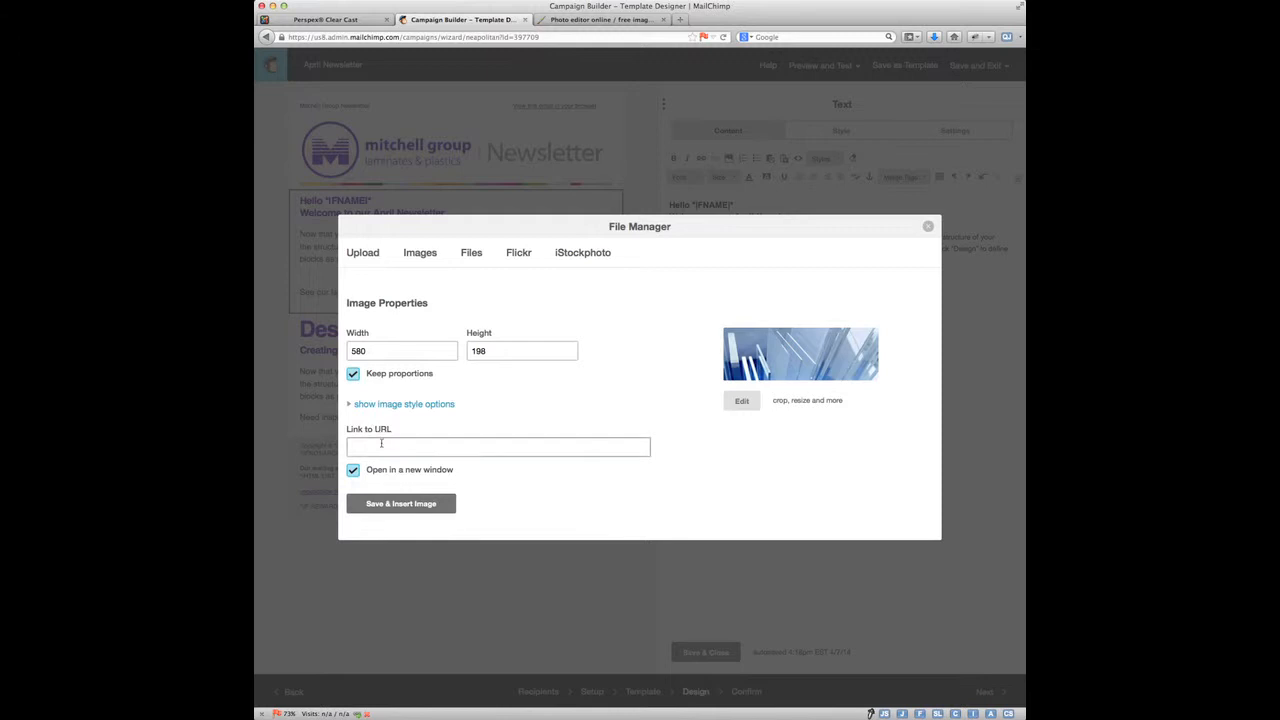
Step: Link the uploaded image to the website's Perspex Clear Cast page URL, opening in a new window, and insert it into the text block
{"action": "left_click", "coordinate": [311, 20]}
{"action": "left_click", "coordinate": [479, 36]}
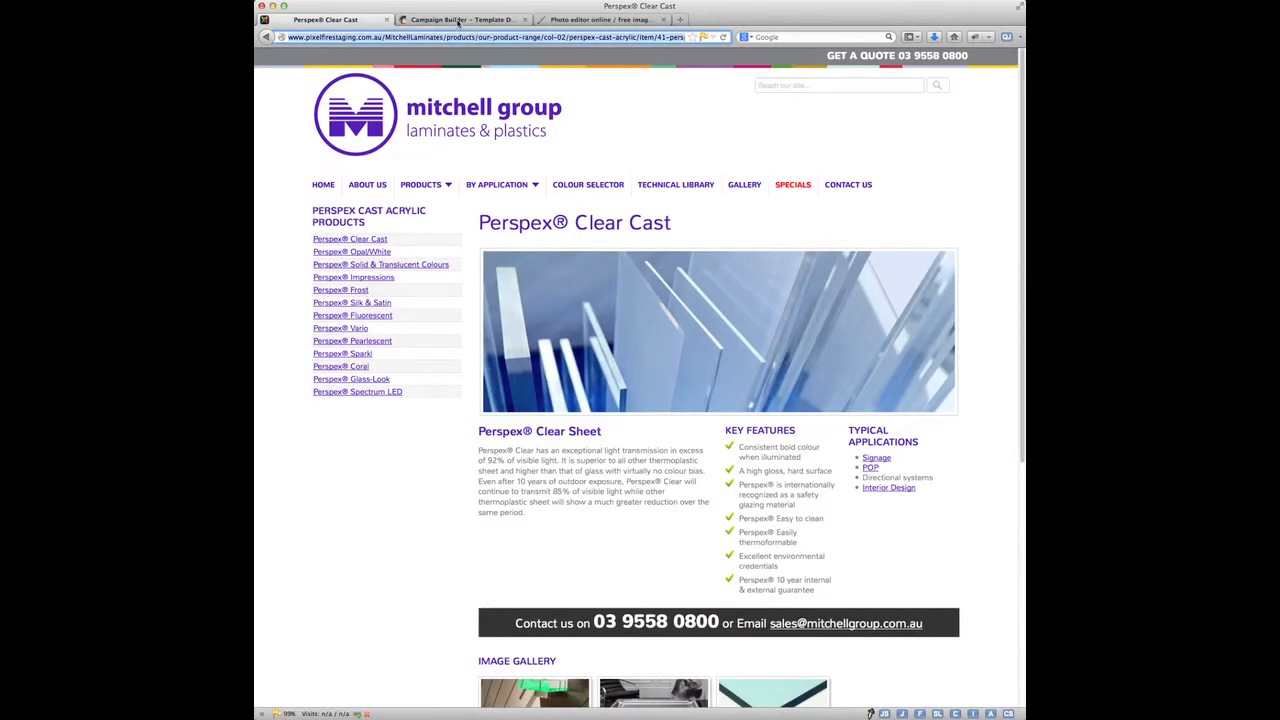
{"action": "left_click", "coordinate": [457, 20]}
{"action": "left_click", "coordinate": [417, 449]}
{"action": "type", "text": "http://www.pixelfirestaging.com.au/MitchellLaminates/products/our-product-range/col-02/perspex-cast-acrylic/item/41-perspex-clear-cast"}
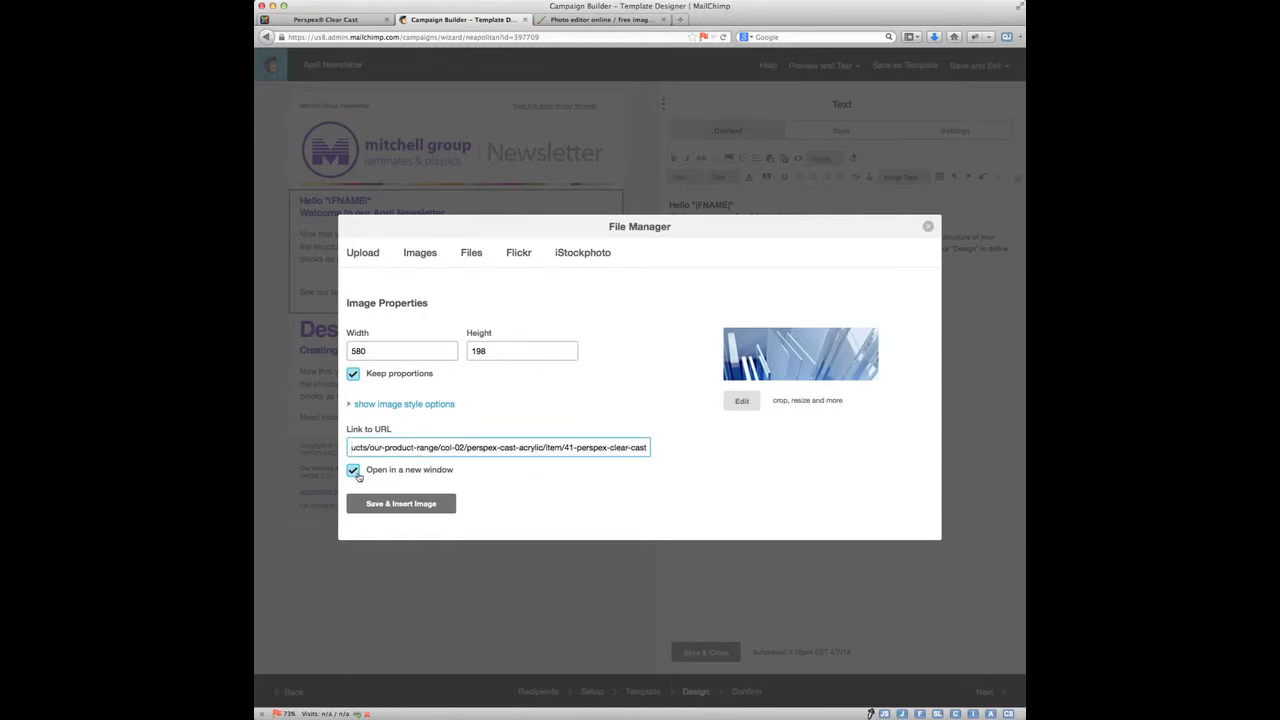
{"action": "left_click", "coordinate": [393, 507]}
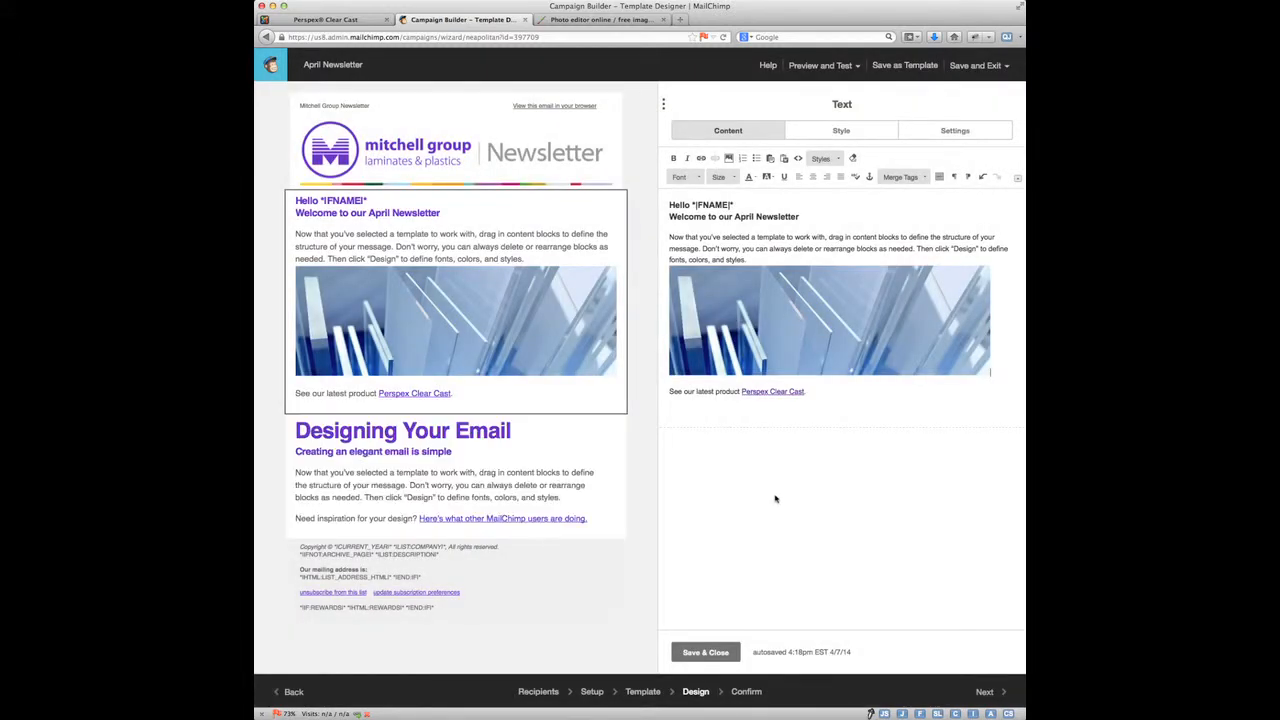
Step: Open the second text block for editing and delete its "Designing Your Email" heading along with the empty line
{"action": "mouse_move", "coordinate": [540, 468]}
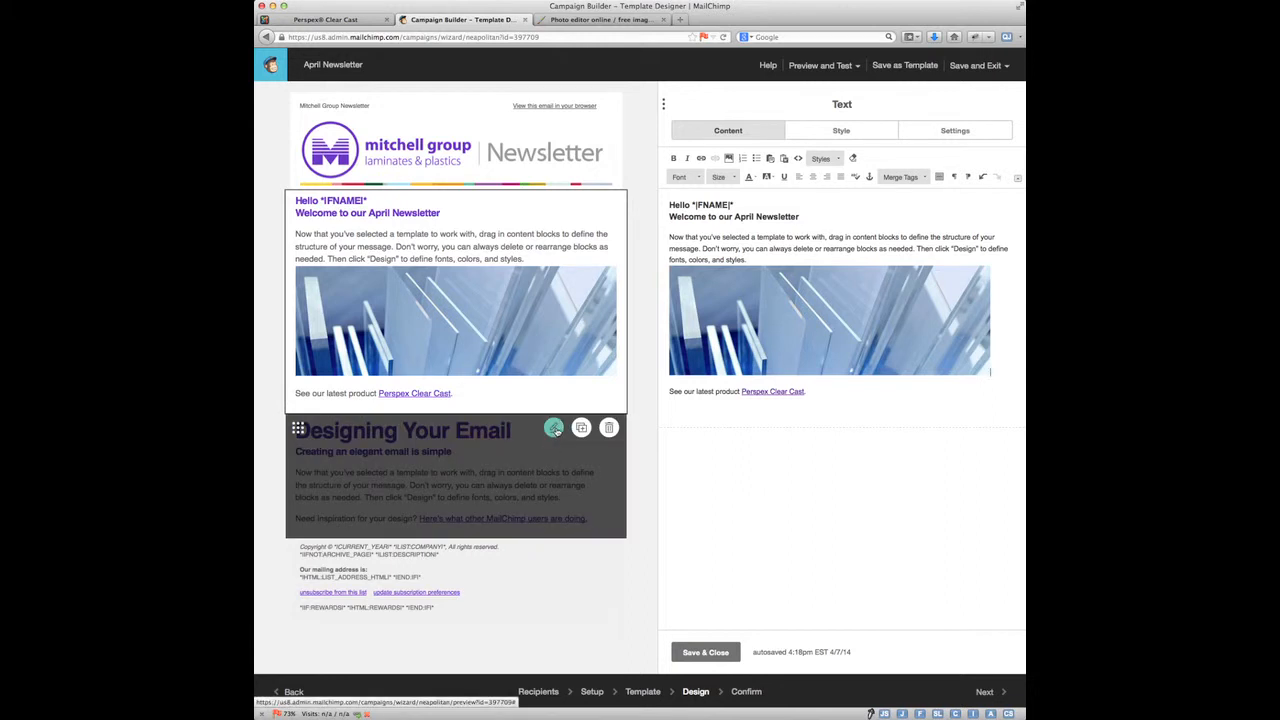
{"action": "left_click", "coordinate": [554, 428]}
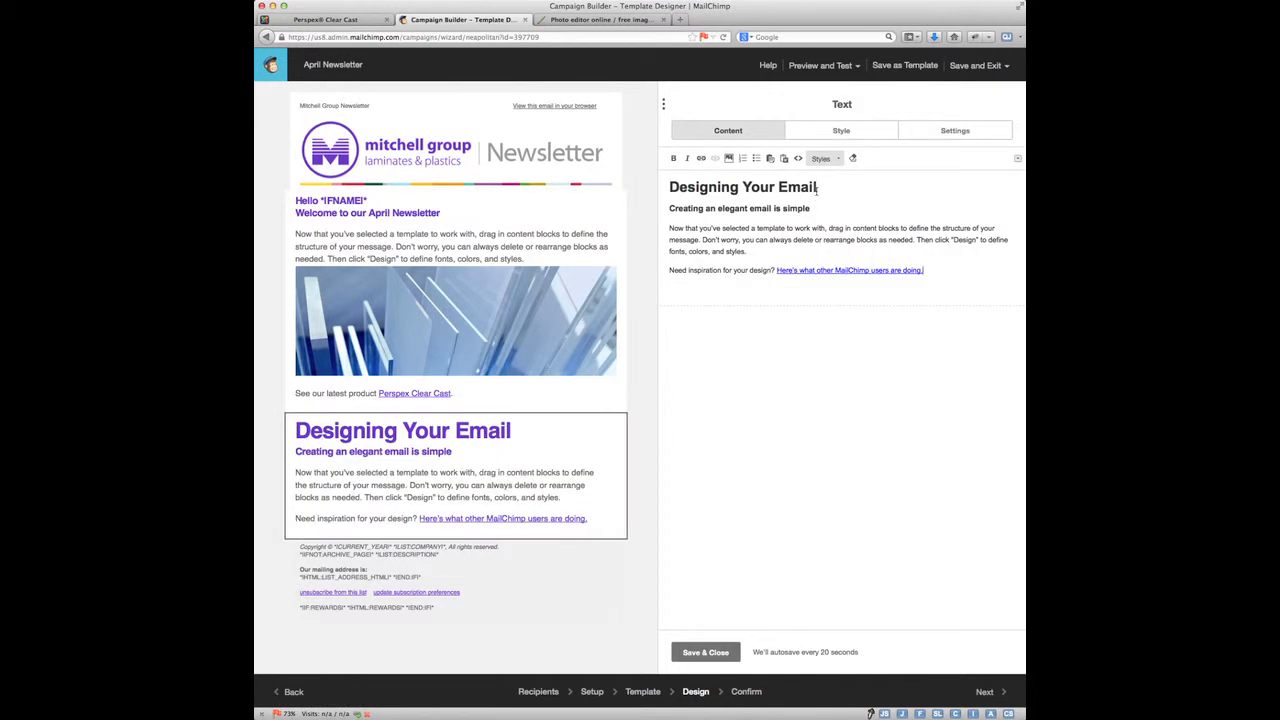
{"action": "left_click_drag", "start_coordinate": [827, 187], "coordinate": [669, 188]}
{"action": "key", "text": "BackSpace"}
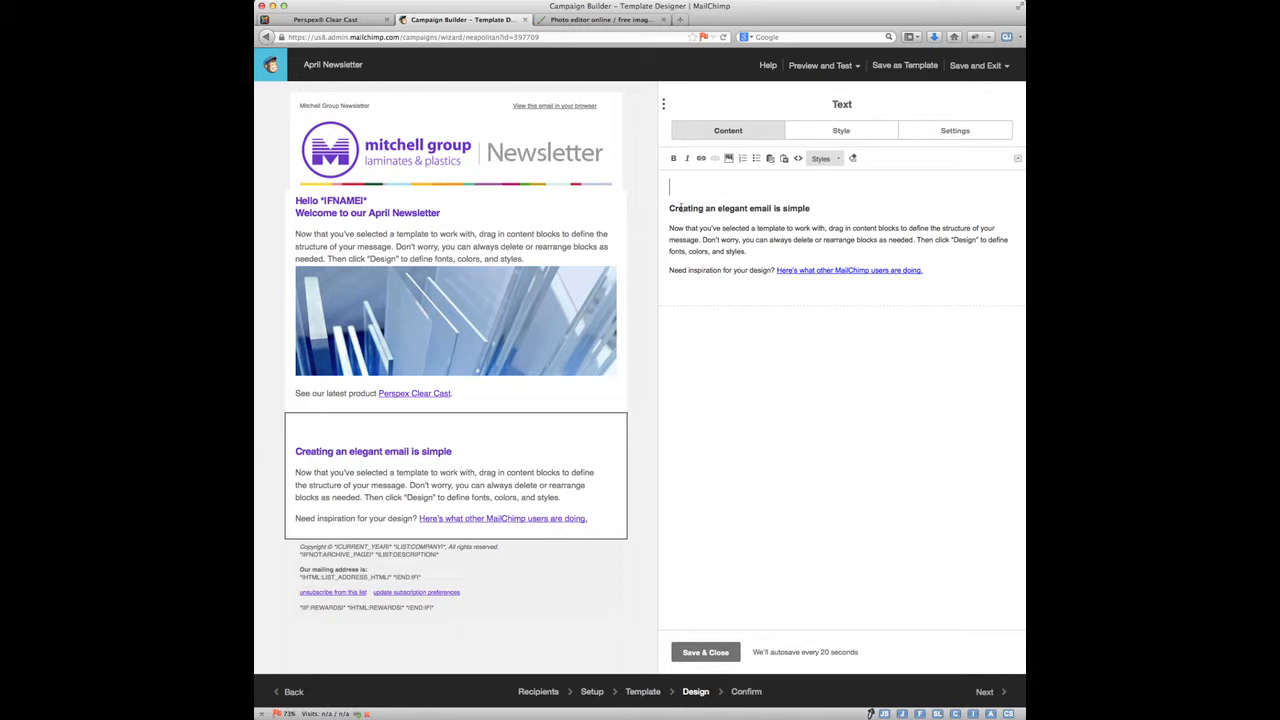
{"action": "key", "text": "Delete"}
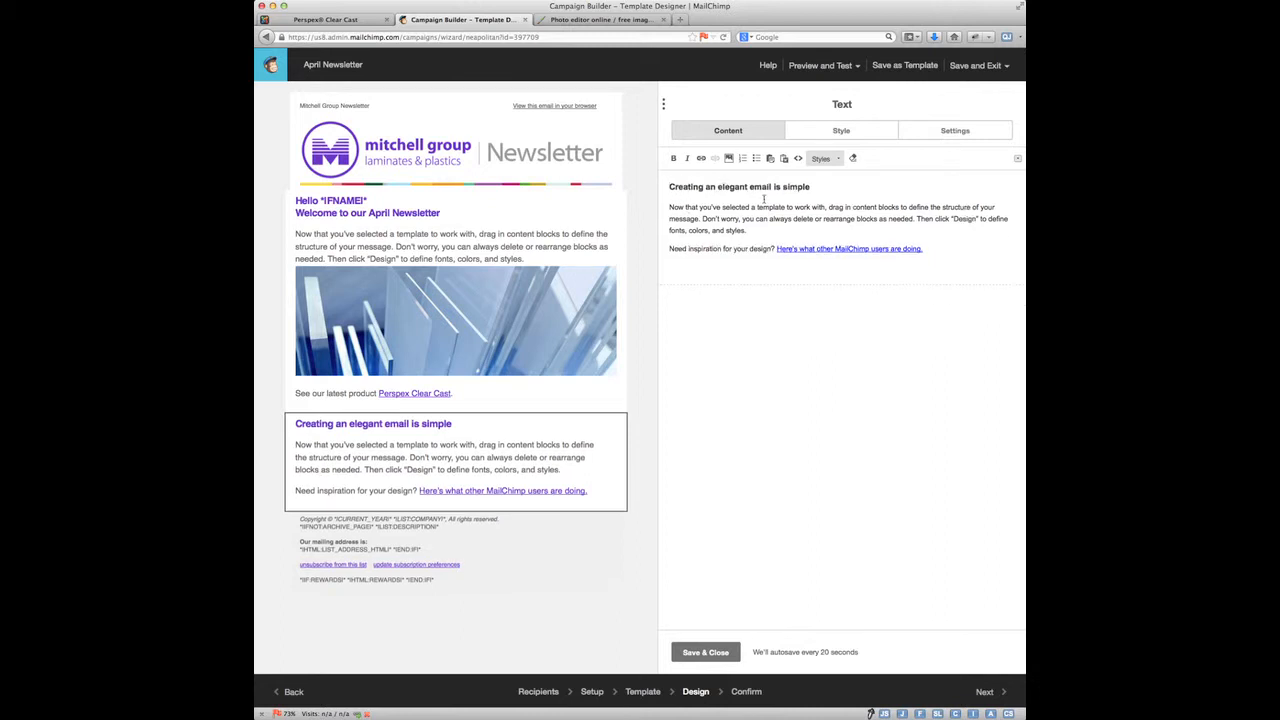
Step: Copy the URL of the website's Specials page and replace the second block's heading with "Checkout our latest specials"
{"action": "left_click_drag", "start_coordinate": [810, 186], "coordinate": [669, 187]}
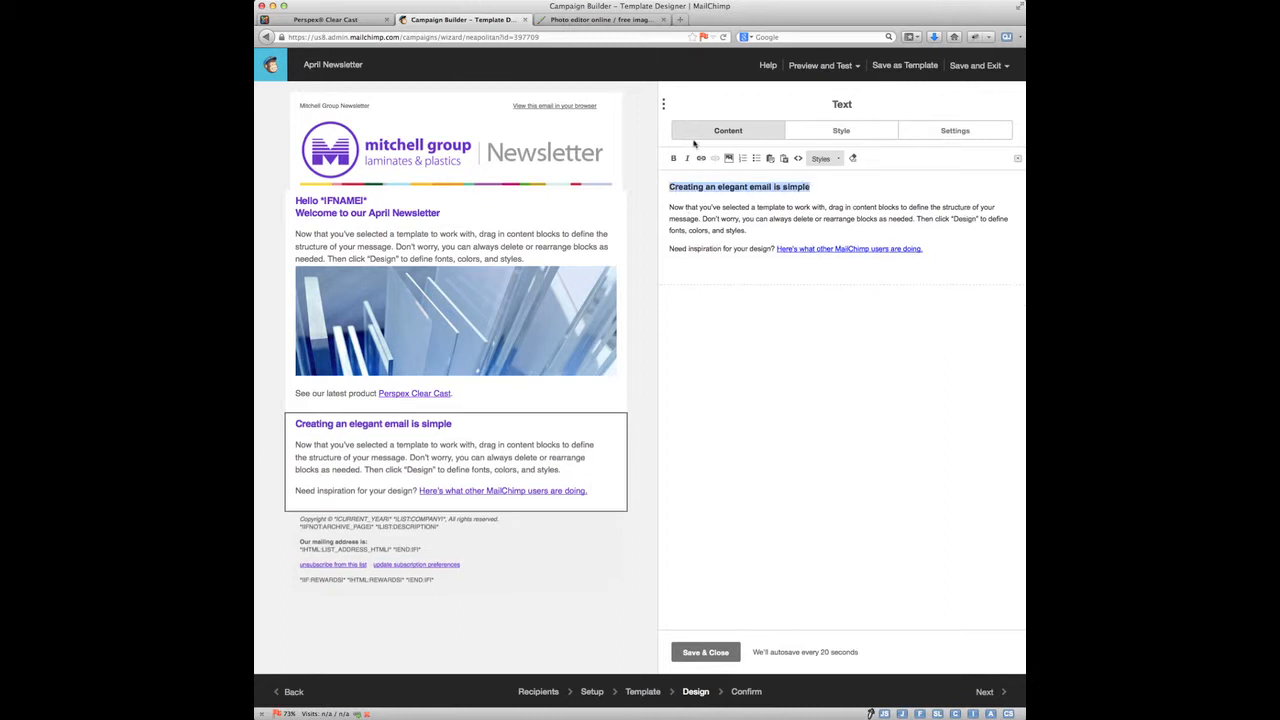
{"action": "left_click", "coordinate": [322, 19]}
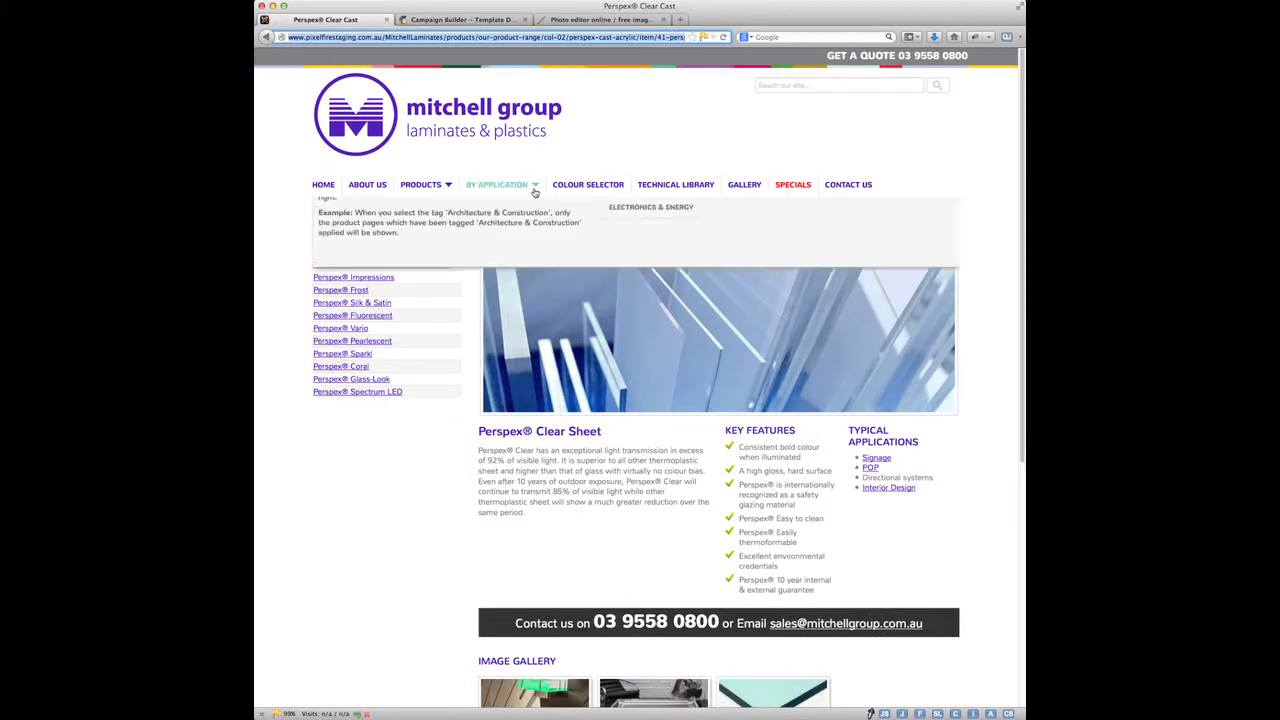
{"action": "left_click", "coordinate": [806, 188]}
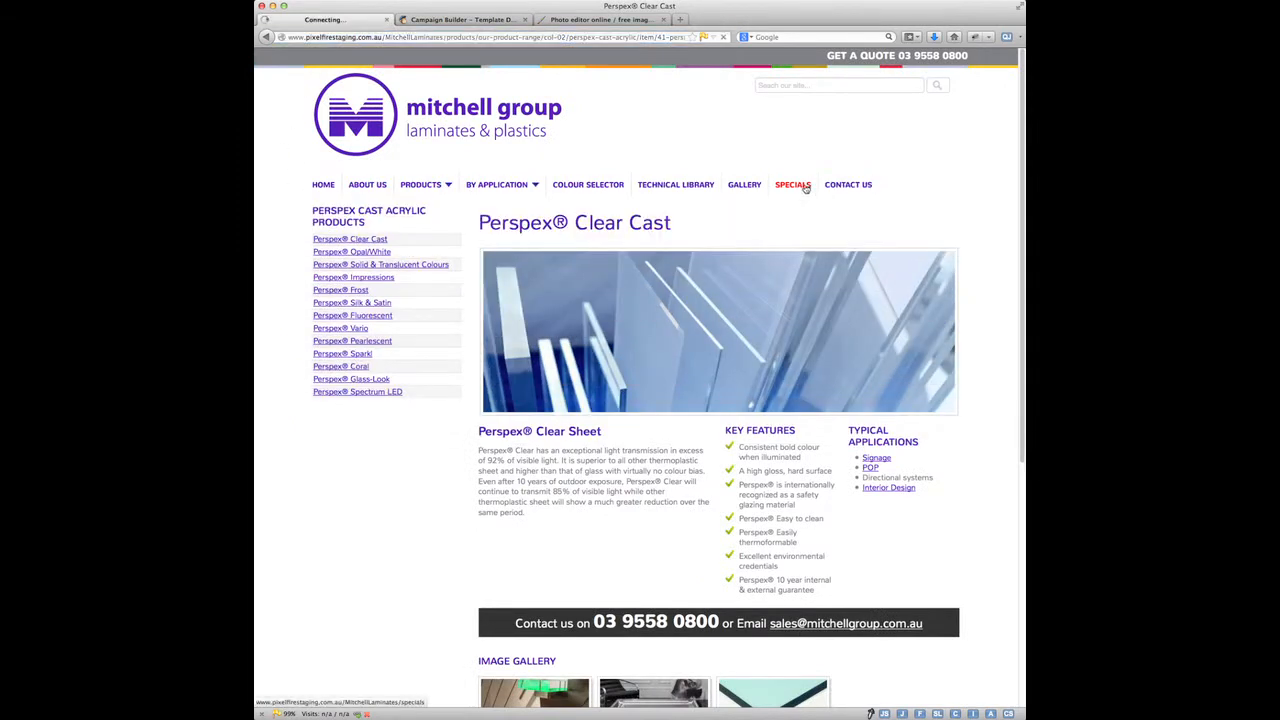
{"action": "left_click", "coordinate": [541, 37]}
{"action": "key", "text": "super+c"}
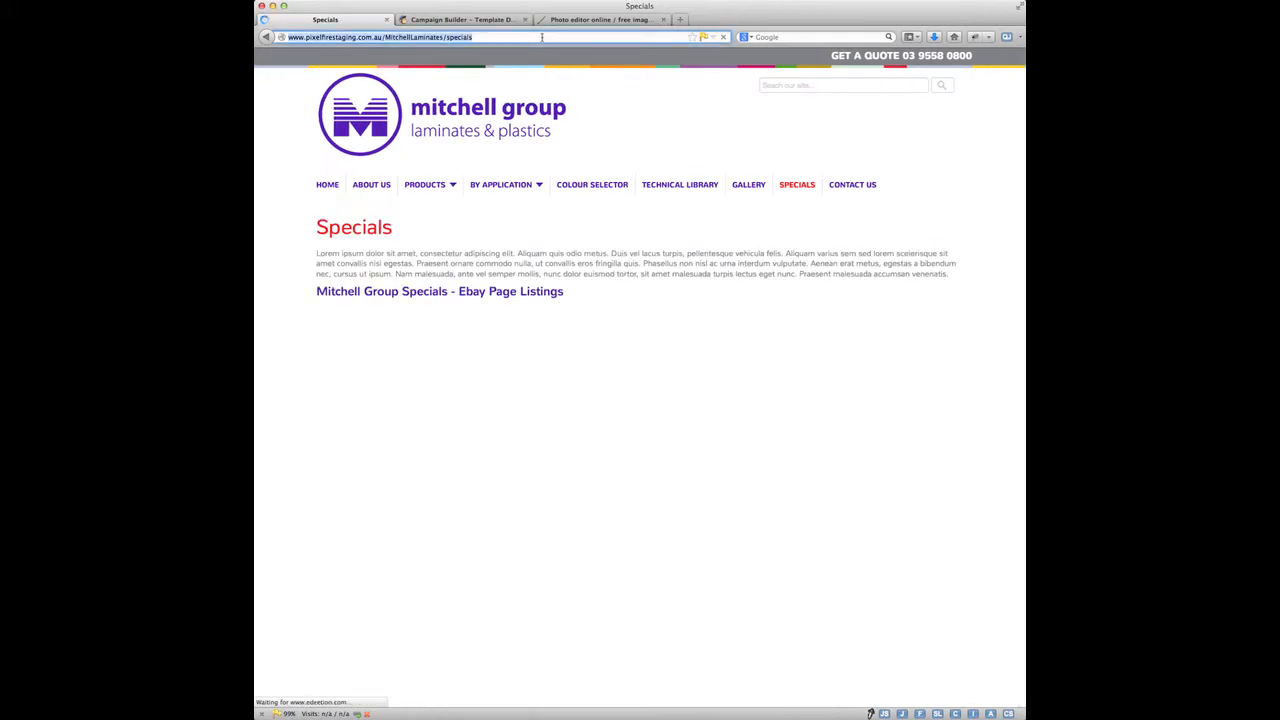
{"action": "left_click", "coordinate": [419, 19]}
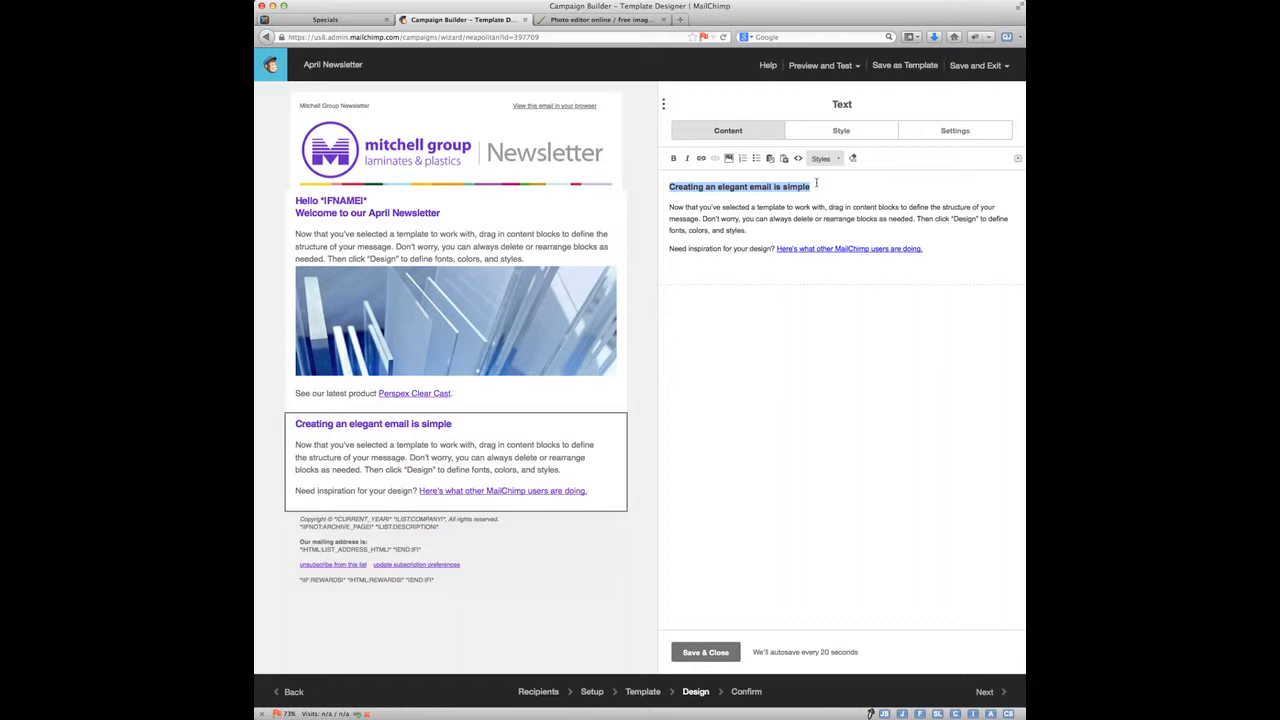
{"action": "type", "text": "Check"}
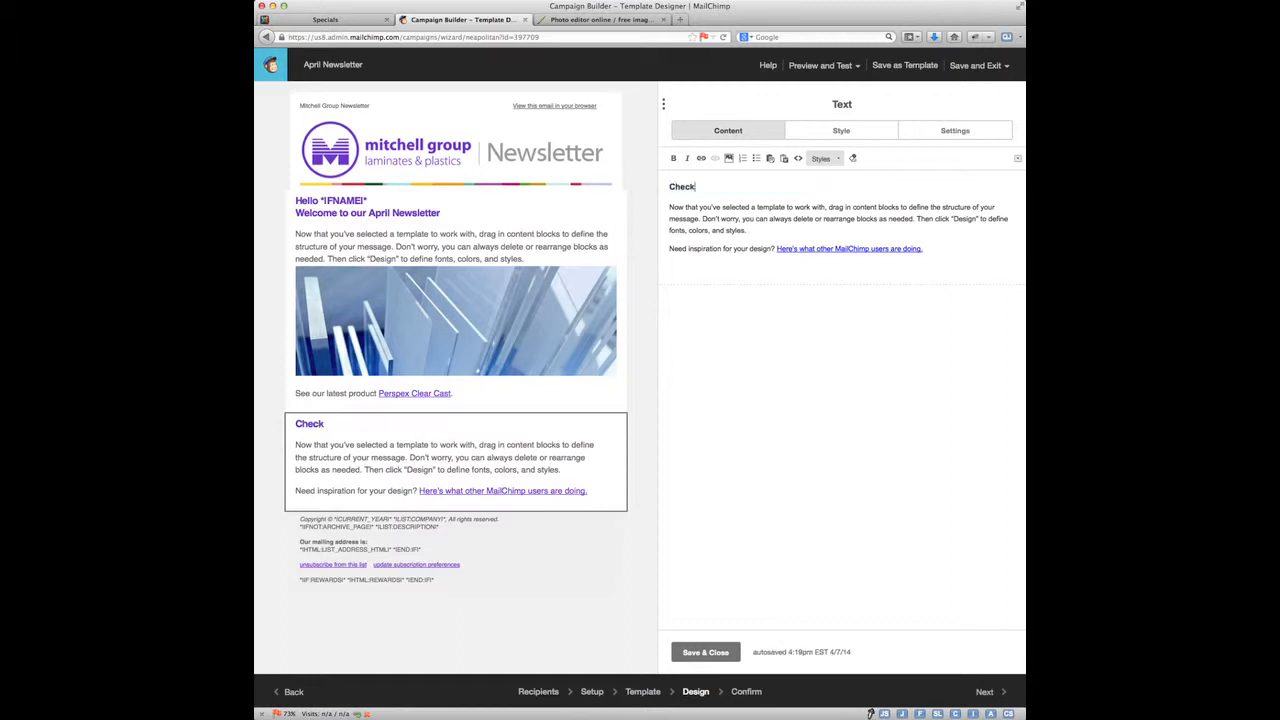
{"action": "type", "text": "out our latest specials"}
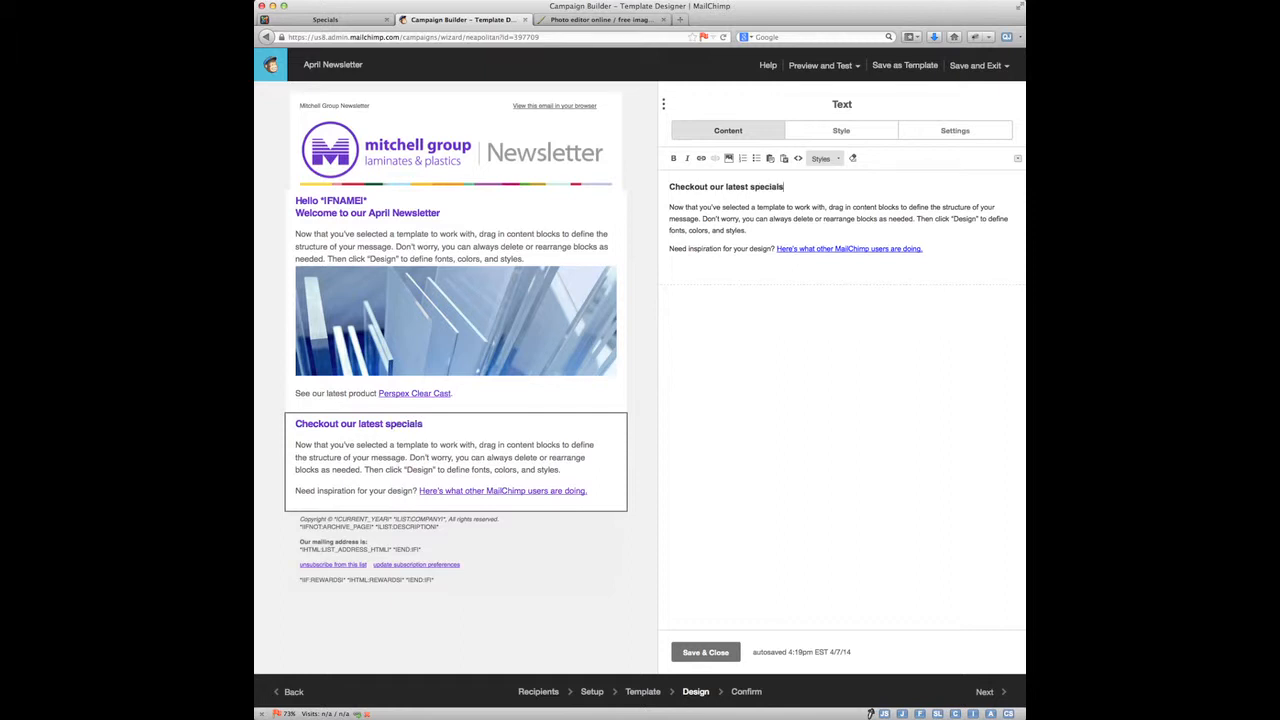
Step: Replace the "Need inspiration for your design?" line and its link with the sentence "Visit our specials page."
{"action": "left_click_drag", "start_coordinate": [926, 248], "coordinate": [670, 248]}
{"action": "key", "text": "BackSpace"}
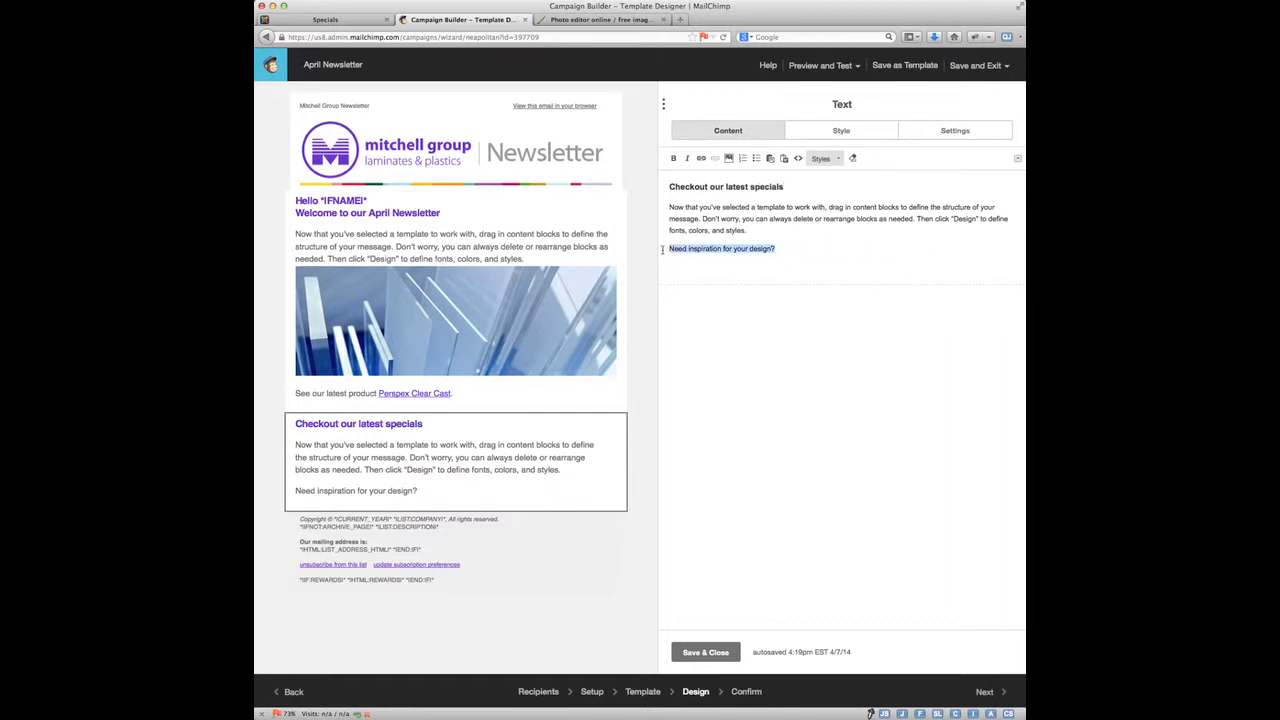
{"action": "type", "text": "Visiti our "}
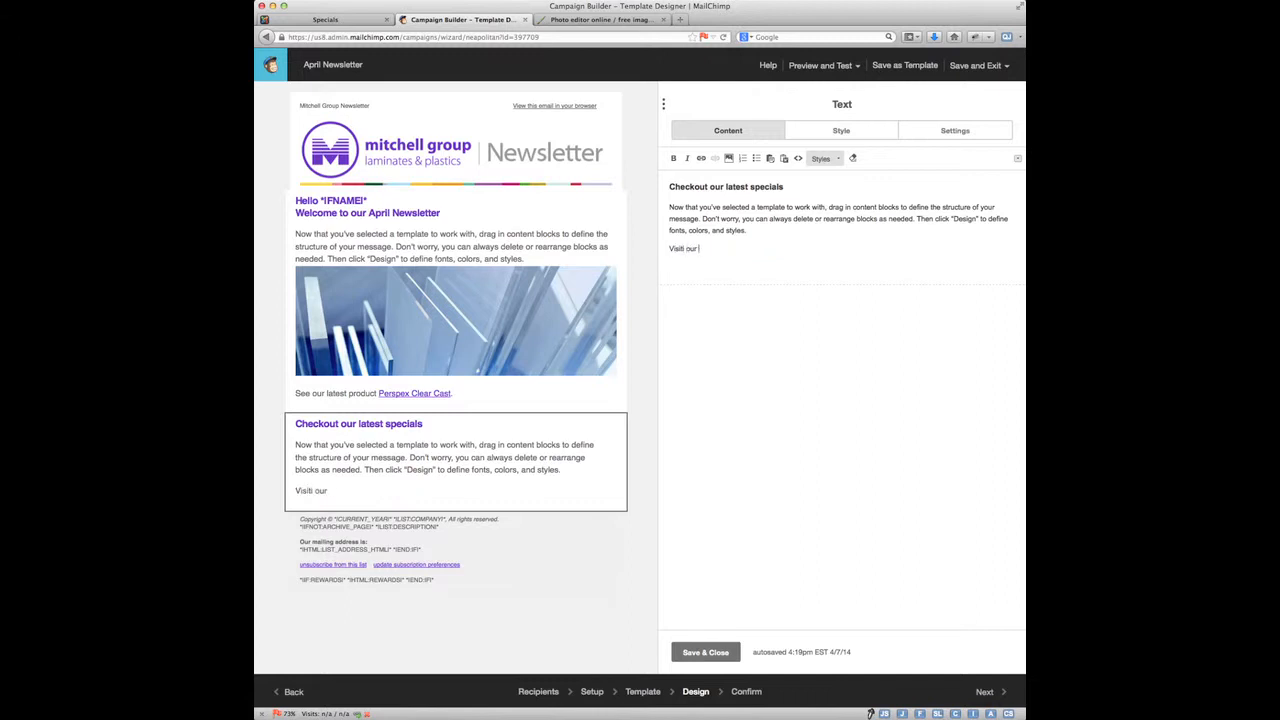
{"action": "type", "text": "specials page."}
{"action": "left_click_drag", "start_coordinate": [743, 248], "coordinate": [667, 248]}
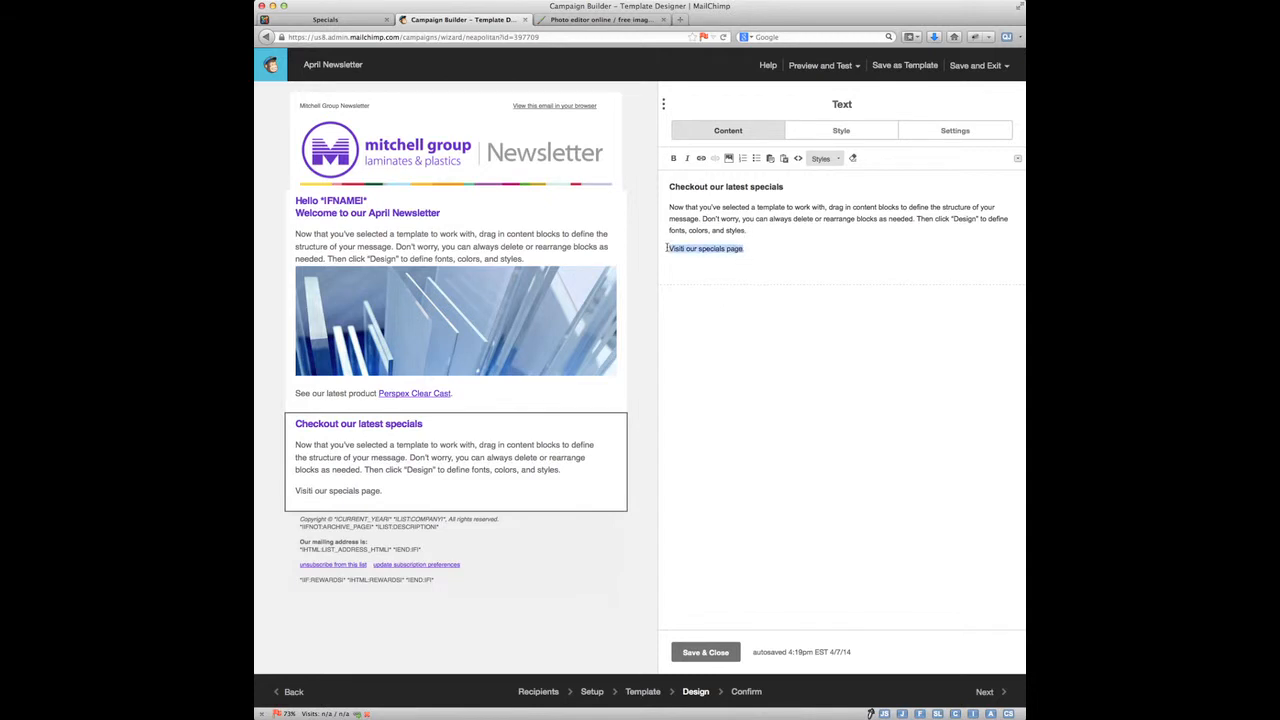
{"action": "left_click", "coordinate": [686, 249]}
{"action": "key", "text": "BackSpace"}
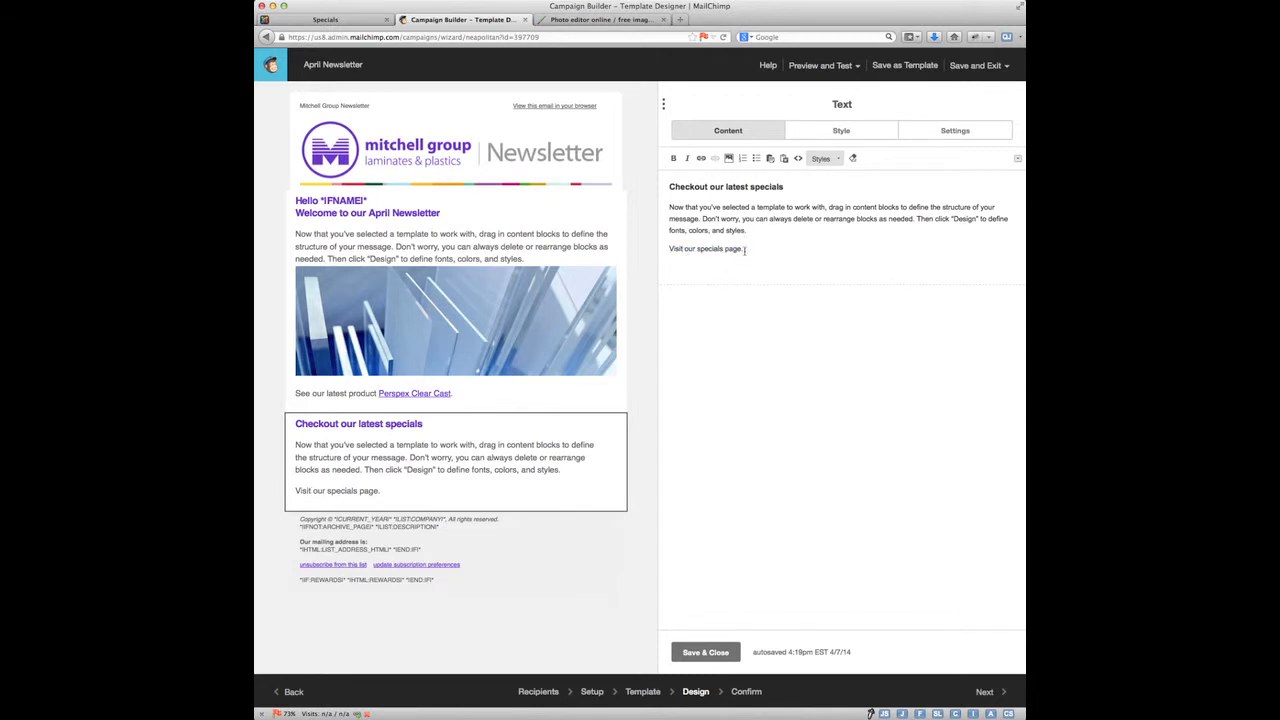
Step: Link "Visit our specials page" to the website's Specials page URL, opening in a new window, and add an empty line above it
{"action": "left_click_drag", "start_coordinate": [742, 248], "coordinate": [654, 255]}
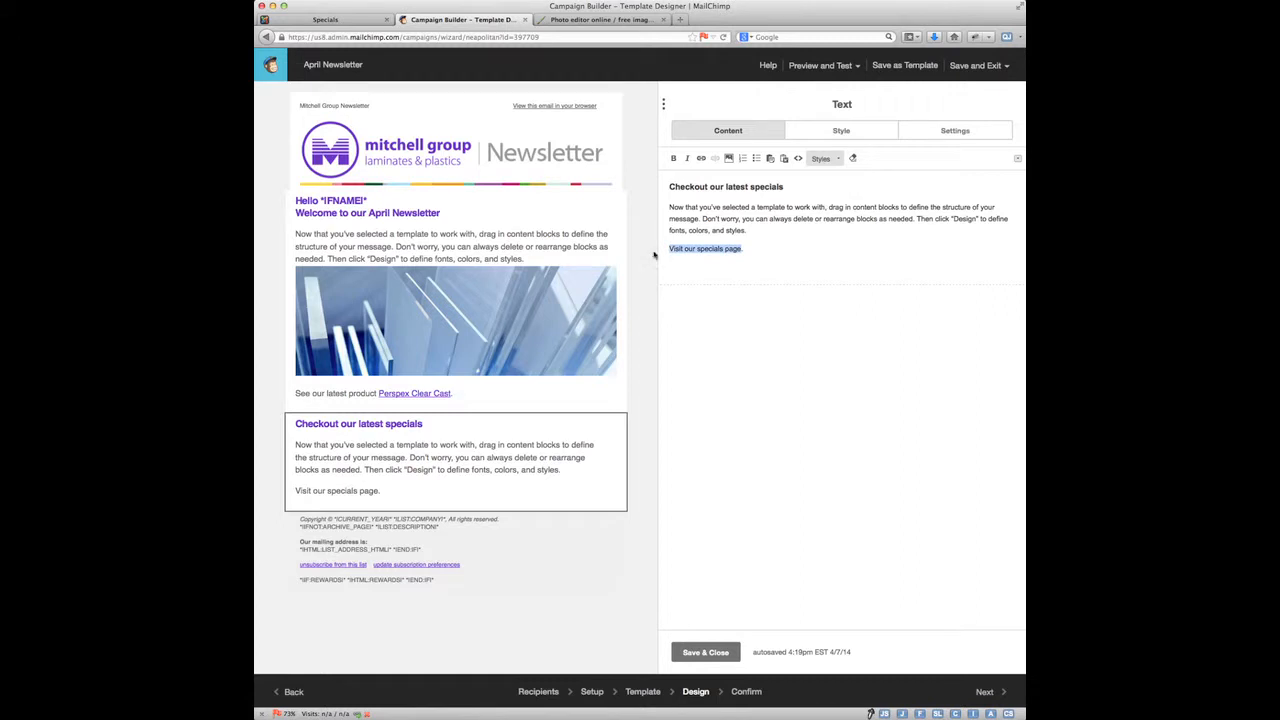
{"action": "left_click", "coordinate": [702, 160]}
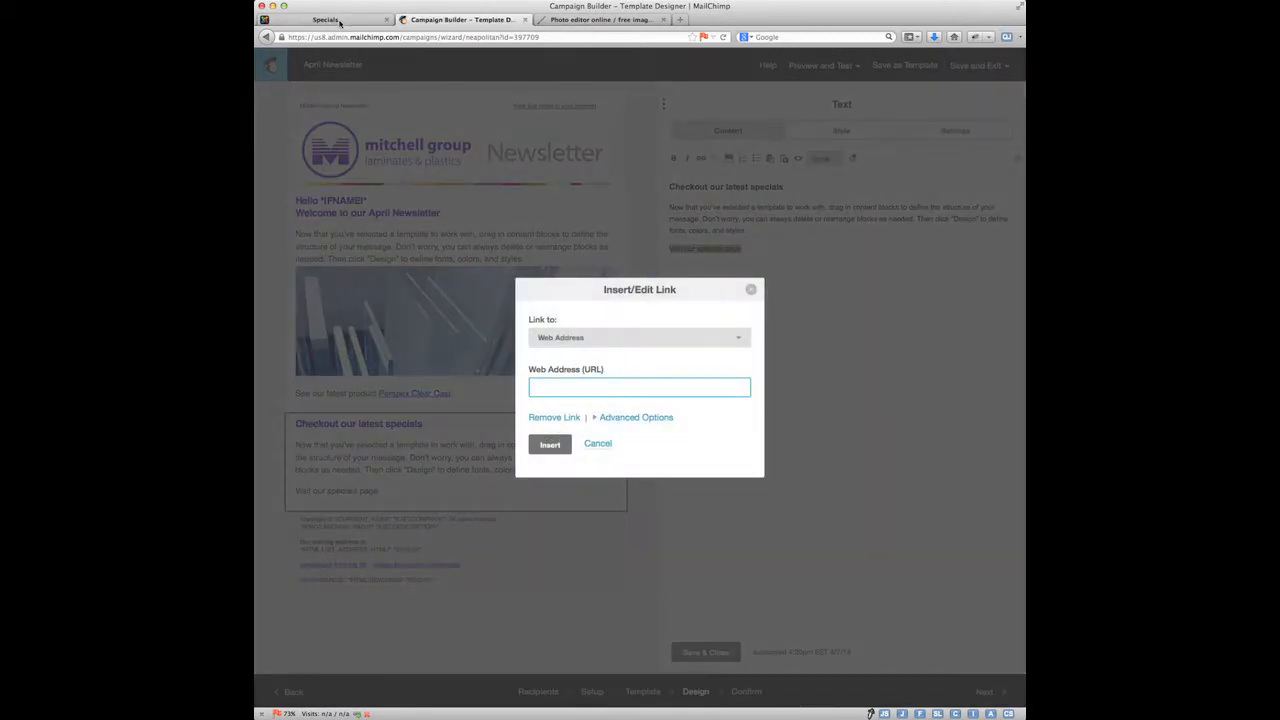
{"action": "left_click", "coordinate": [335, 20]}
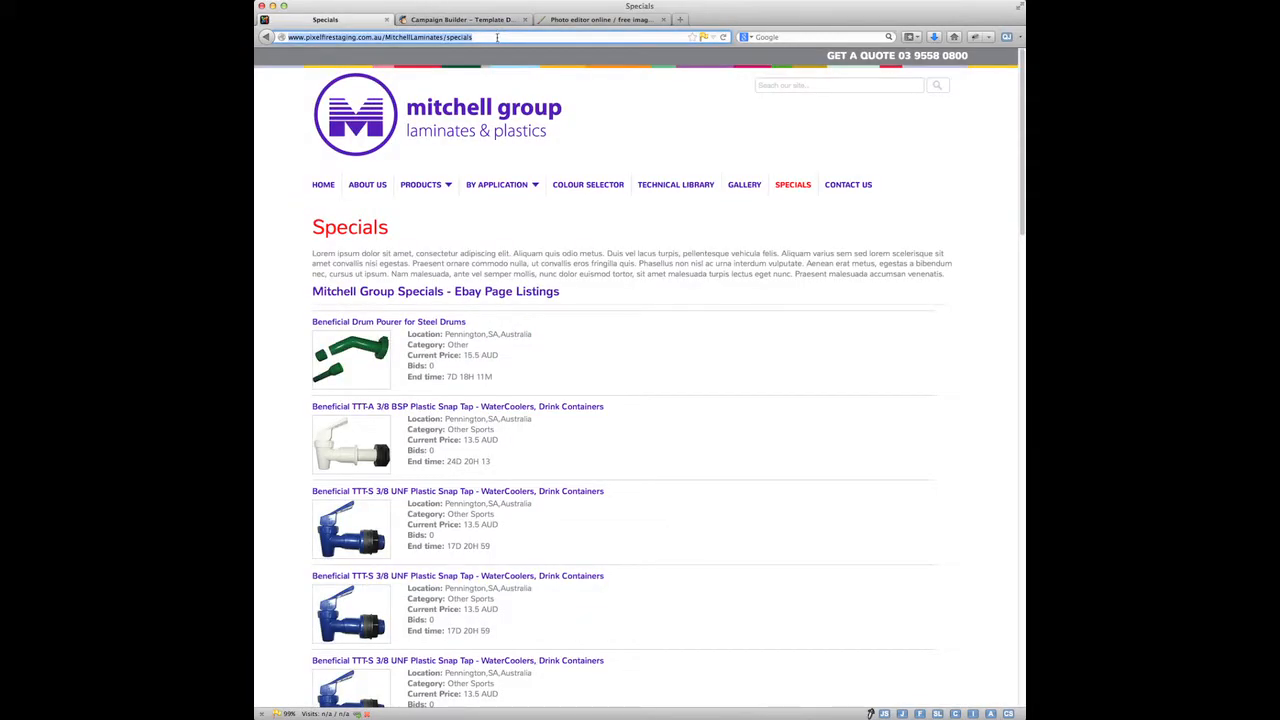
{"action": "left_click", "coordinate": [468, 20]}
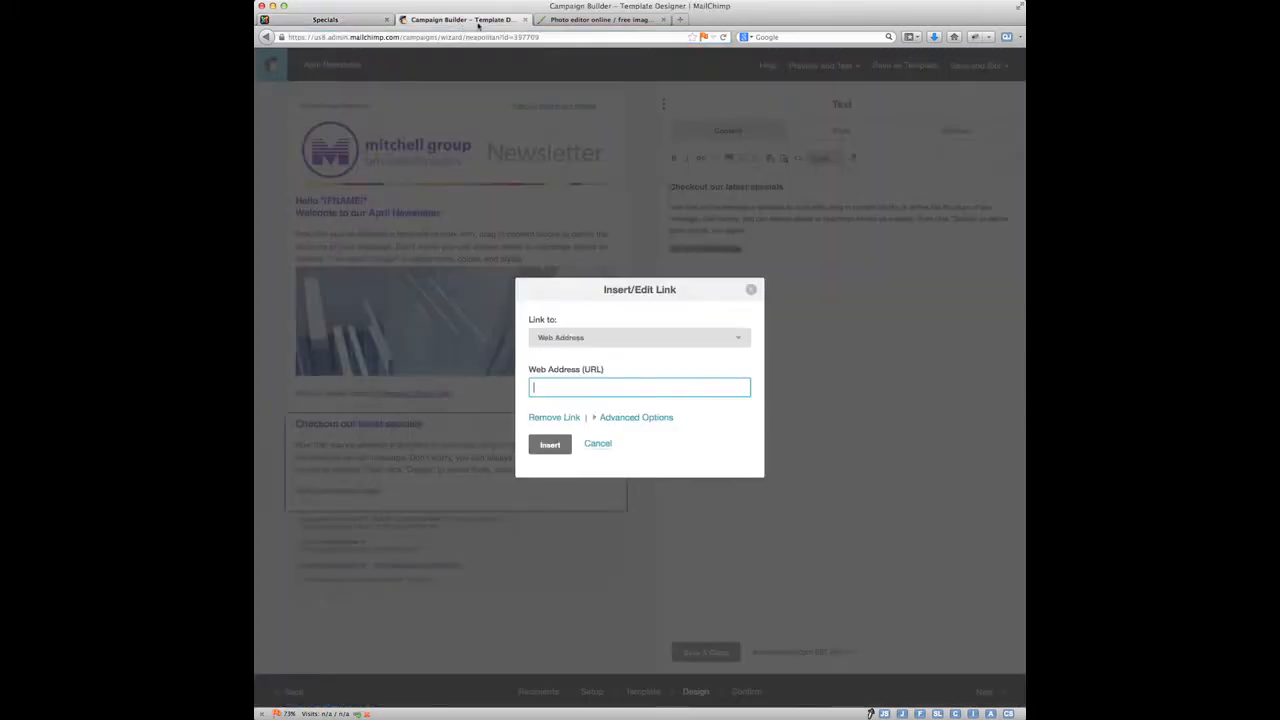
{"action": "key", "text": "super+v"}
{"action": "left_click", "coordinate": [617, 421]}
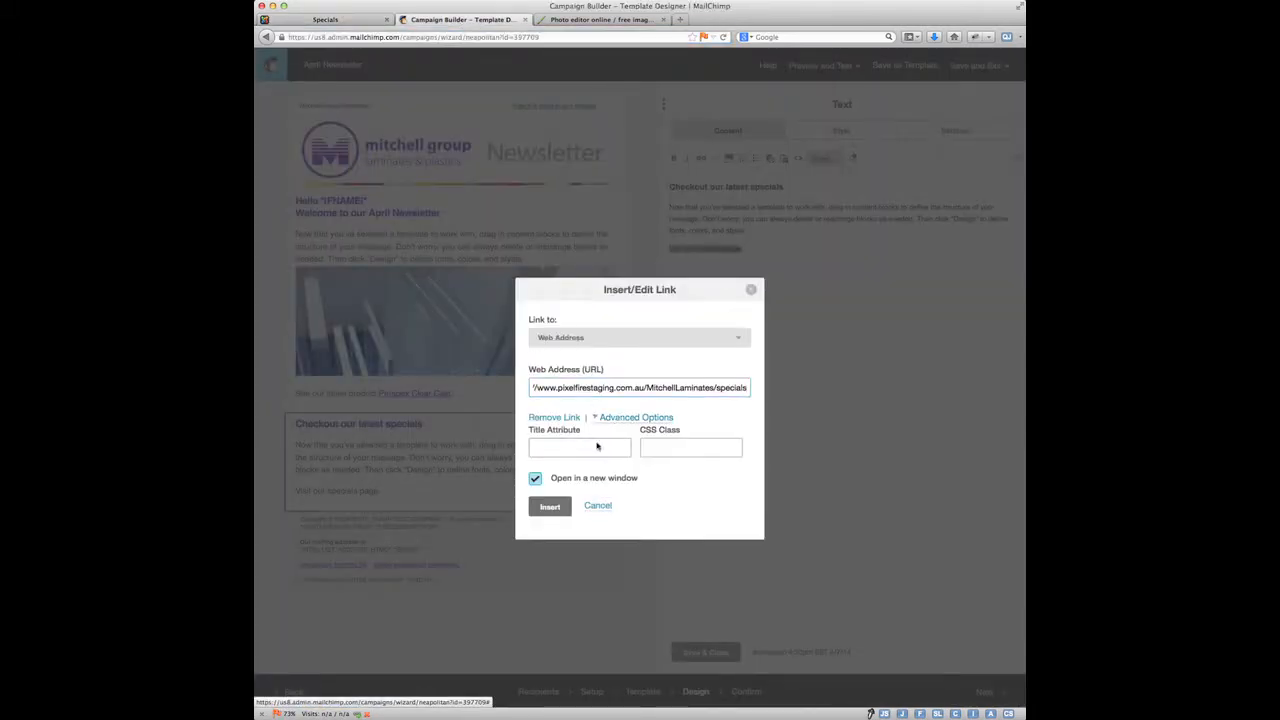
{"action": "left_click", "coordinate": [536, 479]}
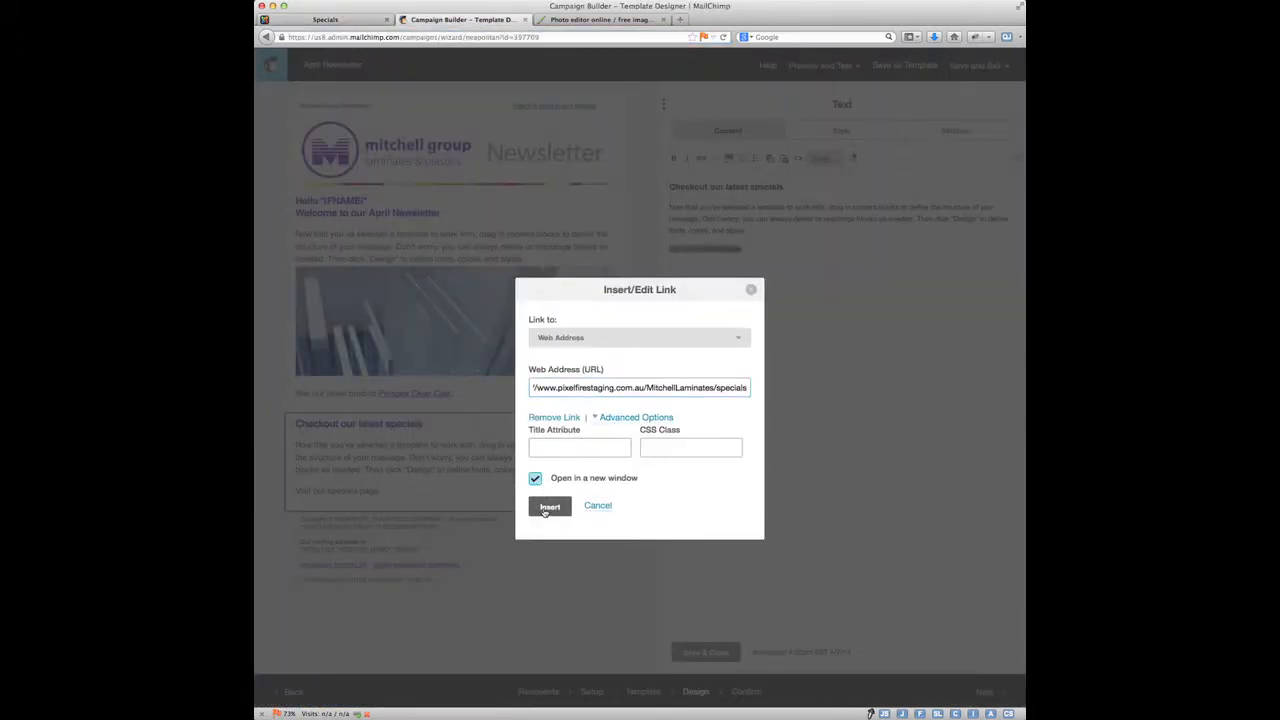
{"action": "left_click", "coordinate": [548, 507]}
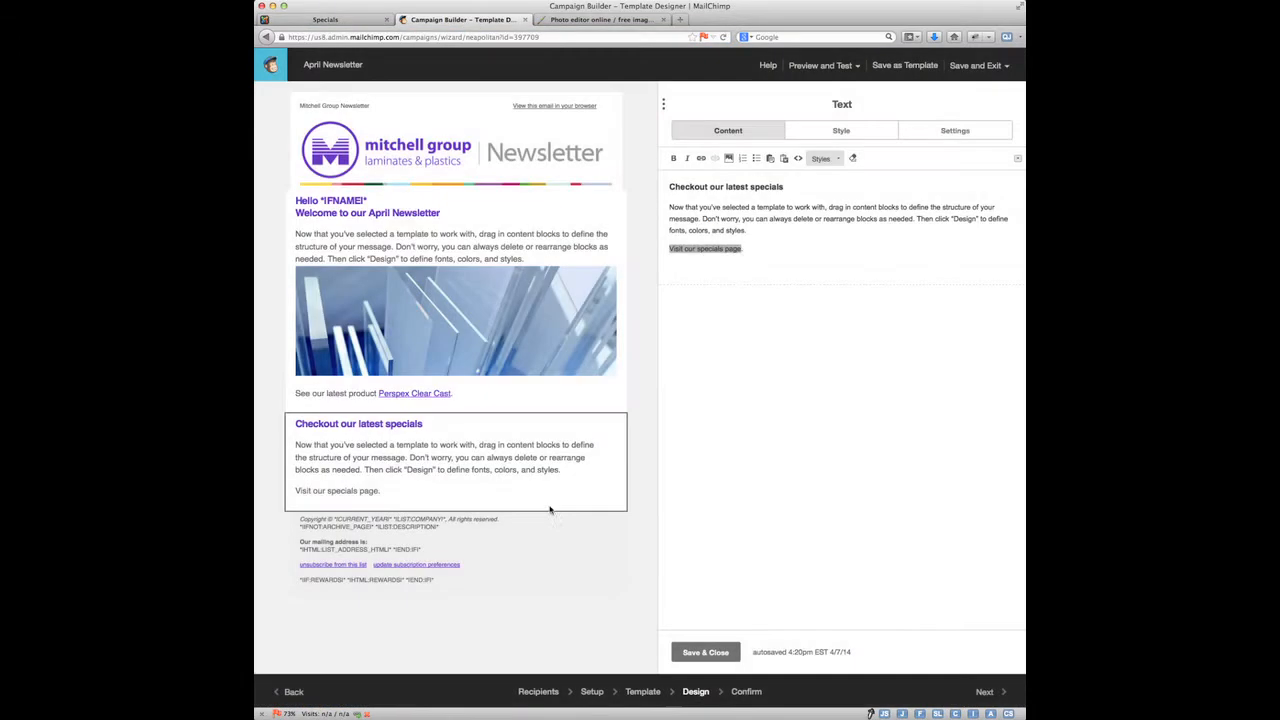
{"action": "left_click", "coordinate": [760, 229]}
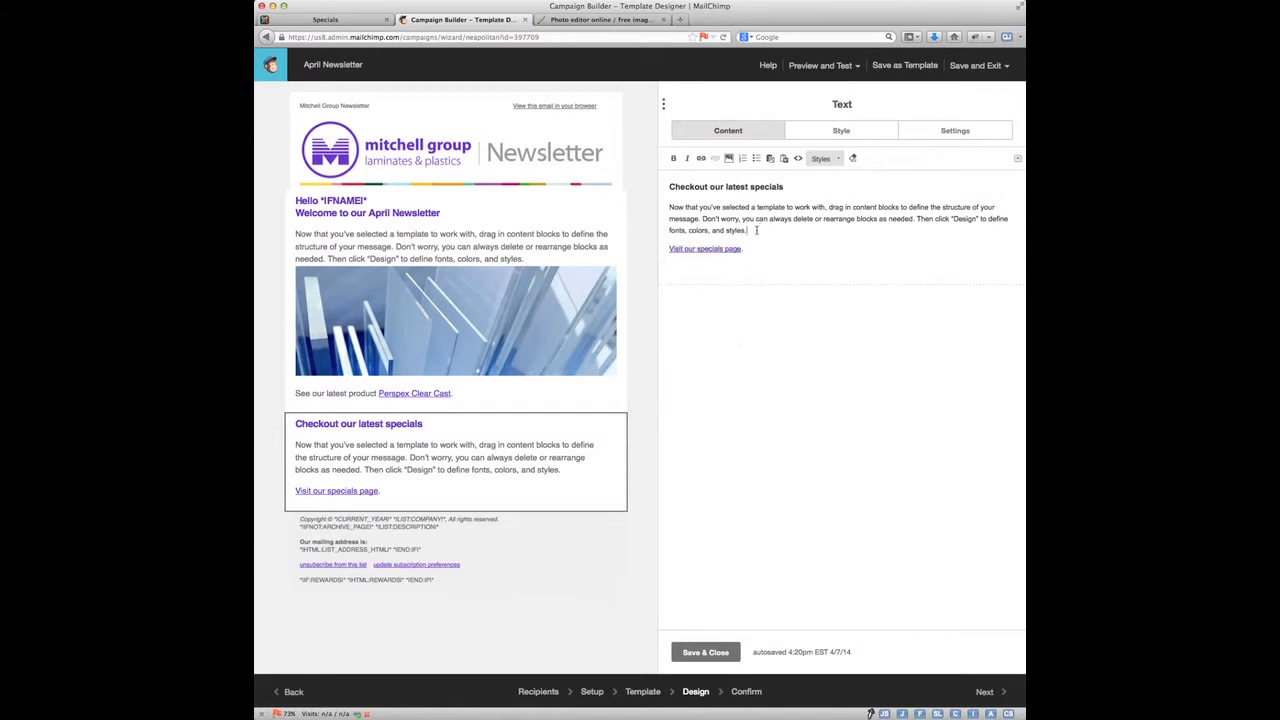
{"action": "key", "text": "Return"}
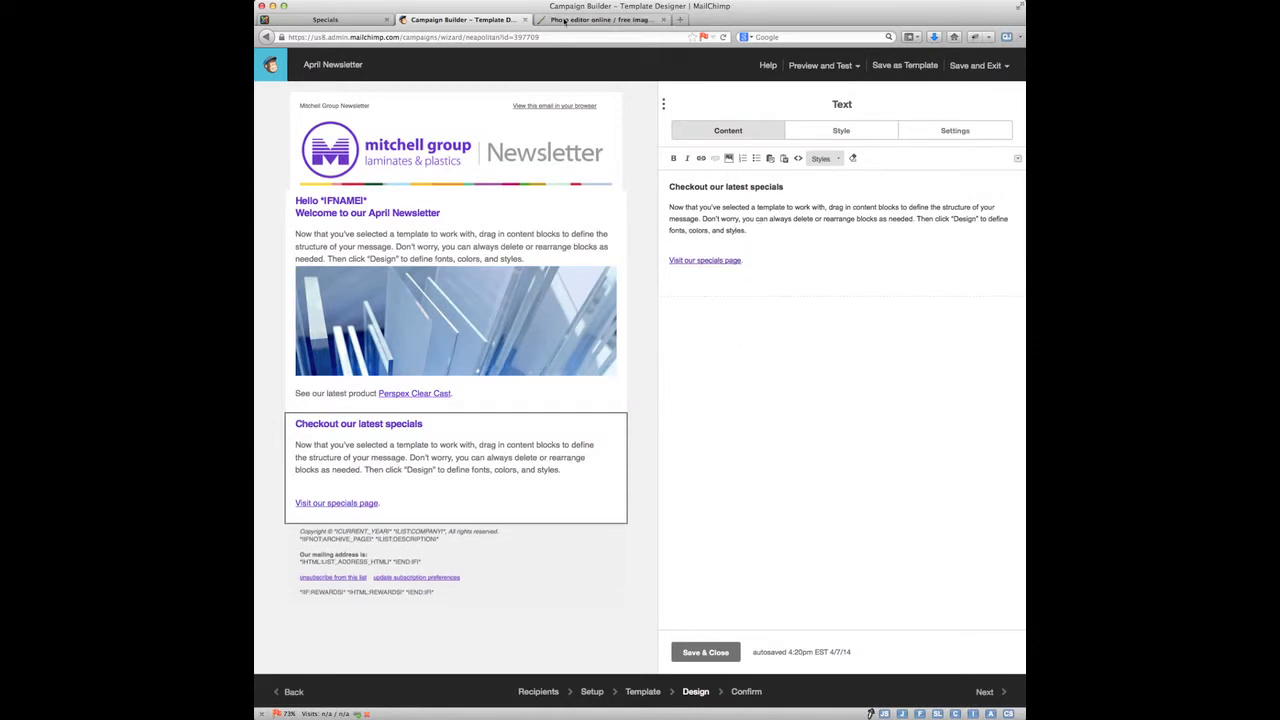
{"action": "left_click", "coordinate": [565, 20]}
{"action": "left_click", "coordinate": [321, 20]}
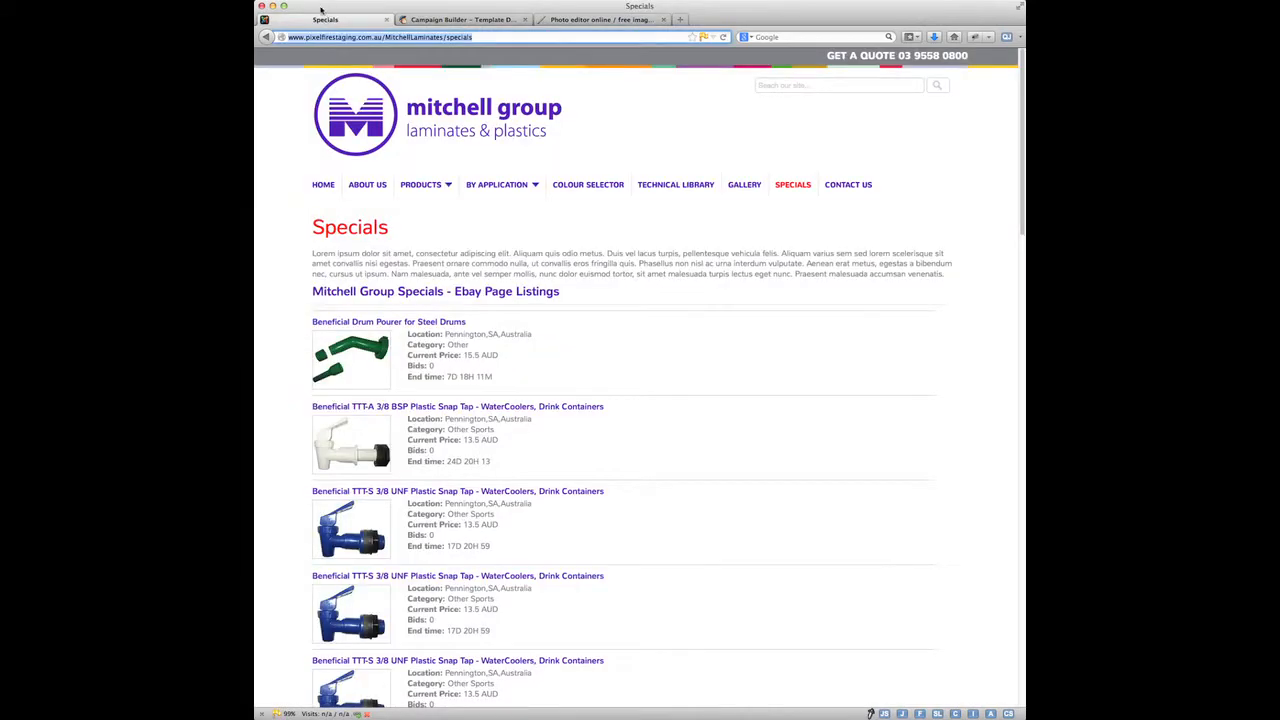
{"action": "left_click", "coordinate": [496, 184]}
Step: Switch to the Pixlr editor and close the "Perspex-clear-cast" image
{"action": "left_click", "coordinate": [598, 19]}
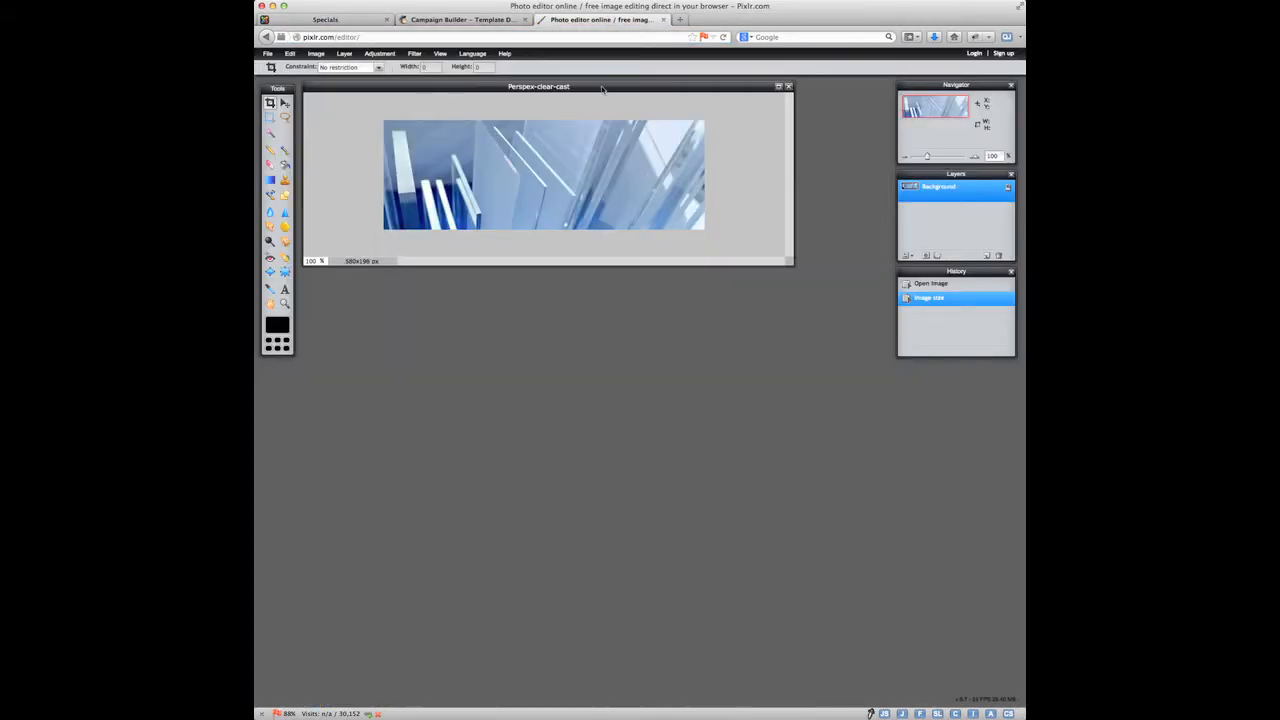
{"action": "left_click", "coordinate": [788, 86]}
{"action": "left_click", "coordinate": [647, 399]}
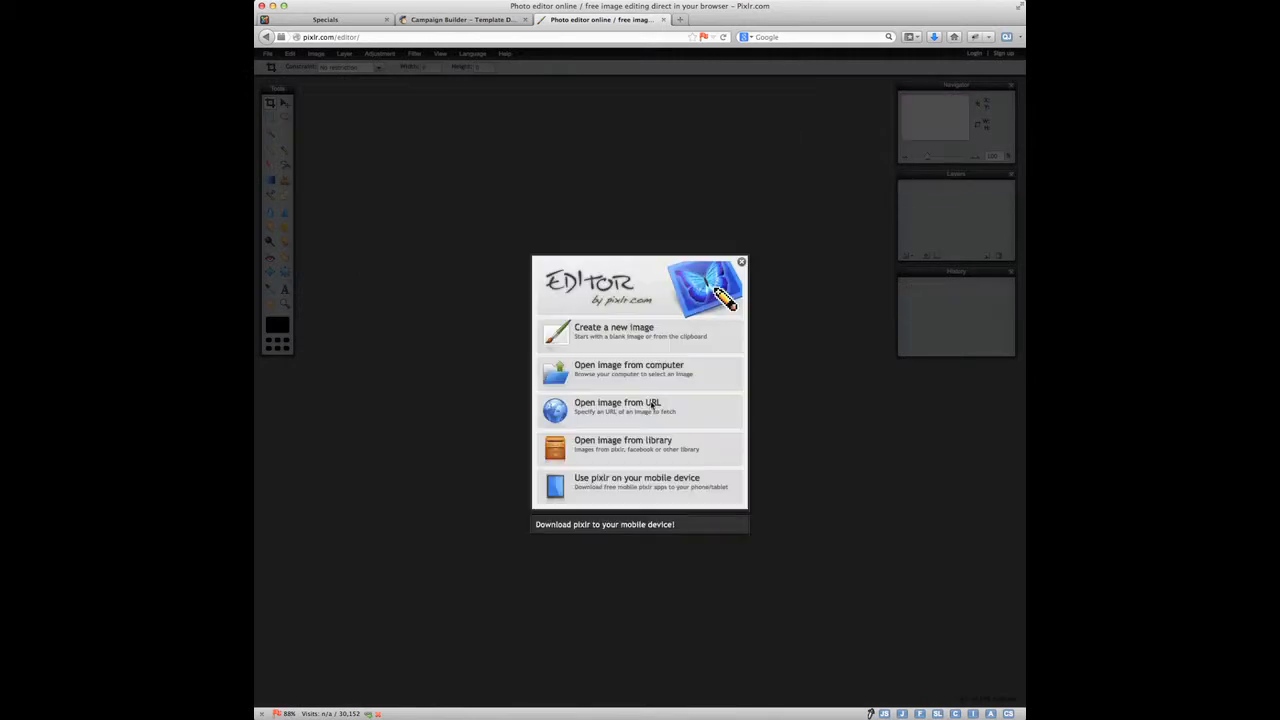
Step: Open the image perspex-solid-translucent-colour.jpg from the computer's Desktop folder
{"action": "left_click", "coordinate": [585, 375]}
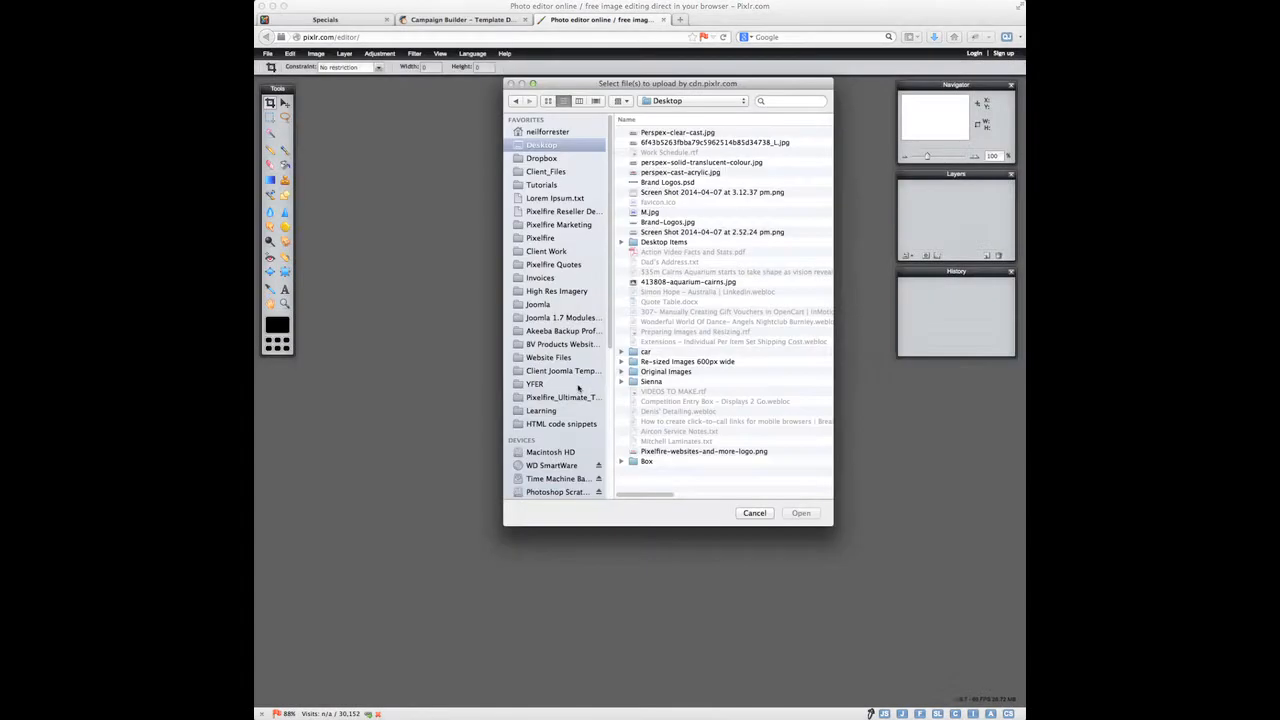
{"action": "left_click", "coordinate": [669, 176]}
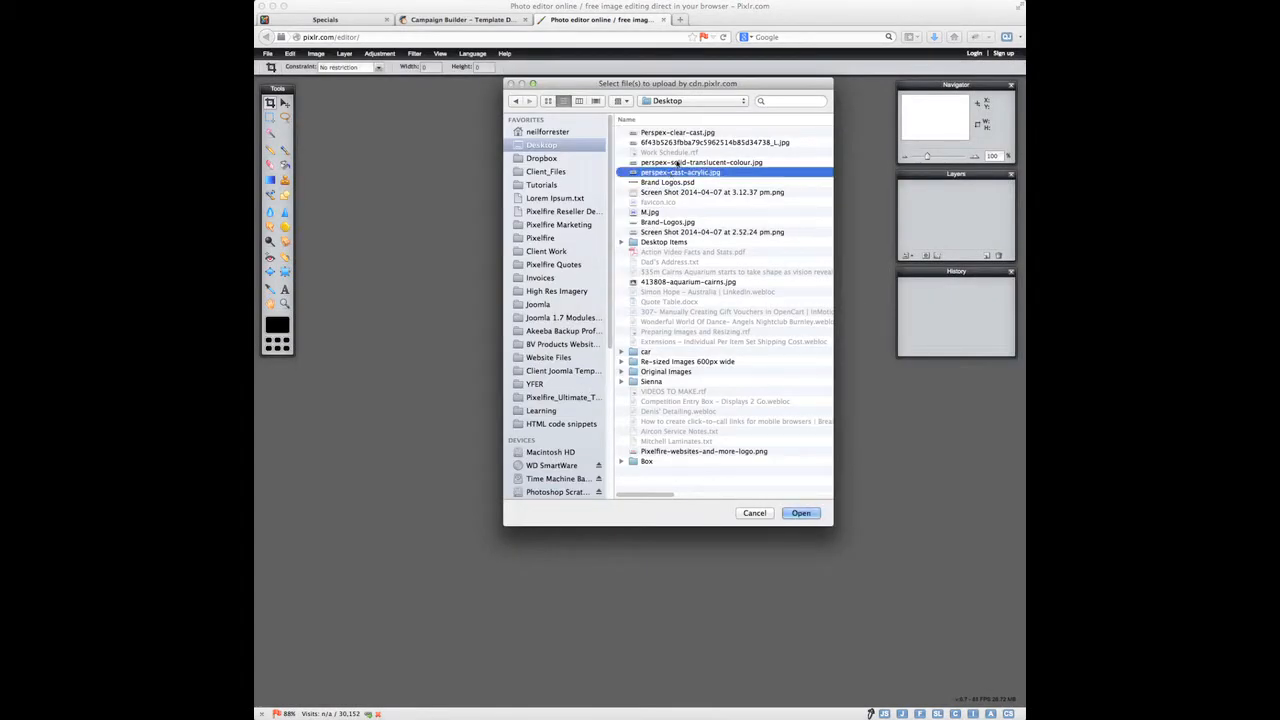
{"action": "left_click", "coordinate": [680, 163]}
{"action": "left_click", "coordinate": [801, 512]}
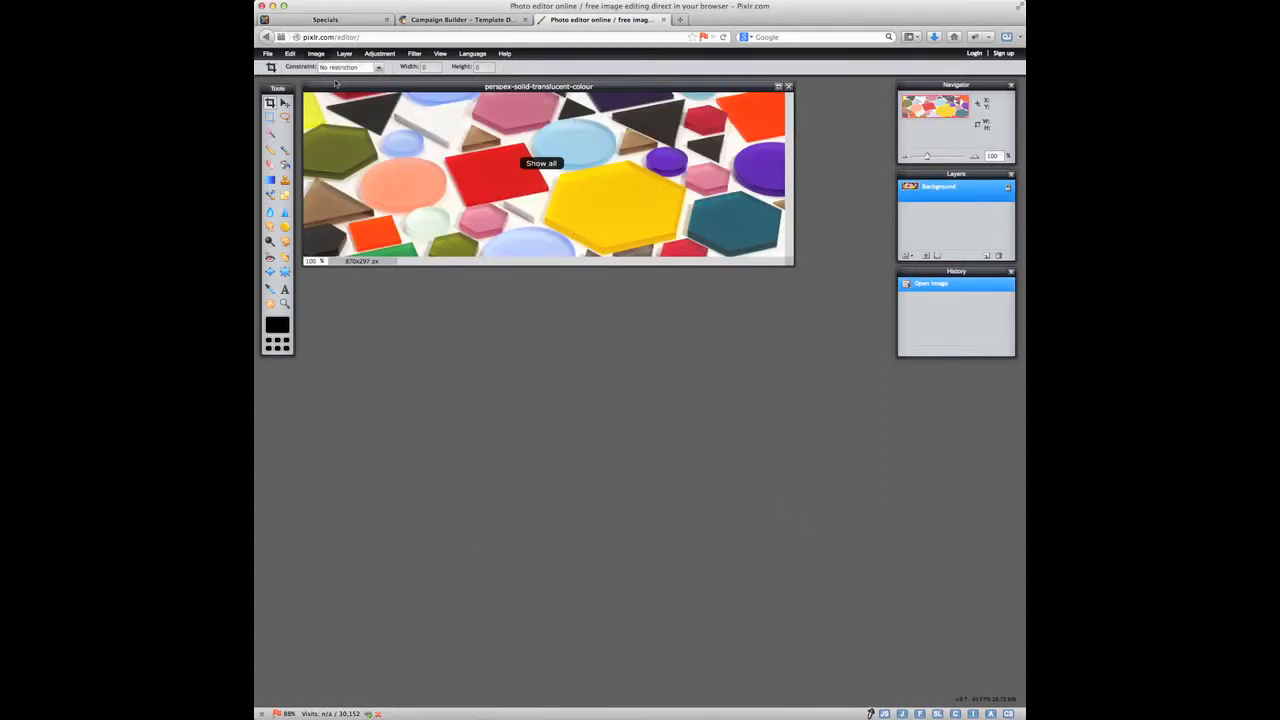
Step: Resize the open image to a width of 580 pixels with its proportions constrained
{"action": "left_click", "coordinate": [316, 54]}
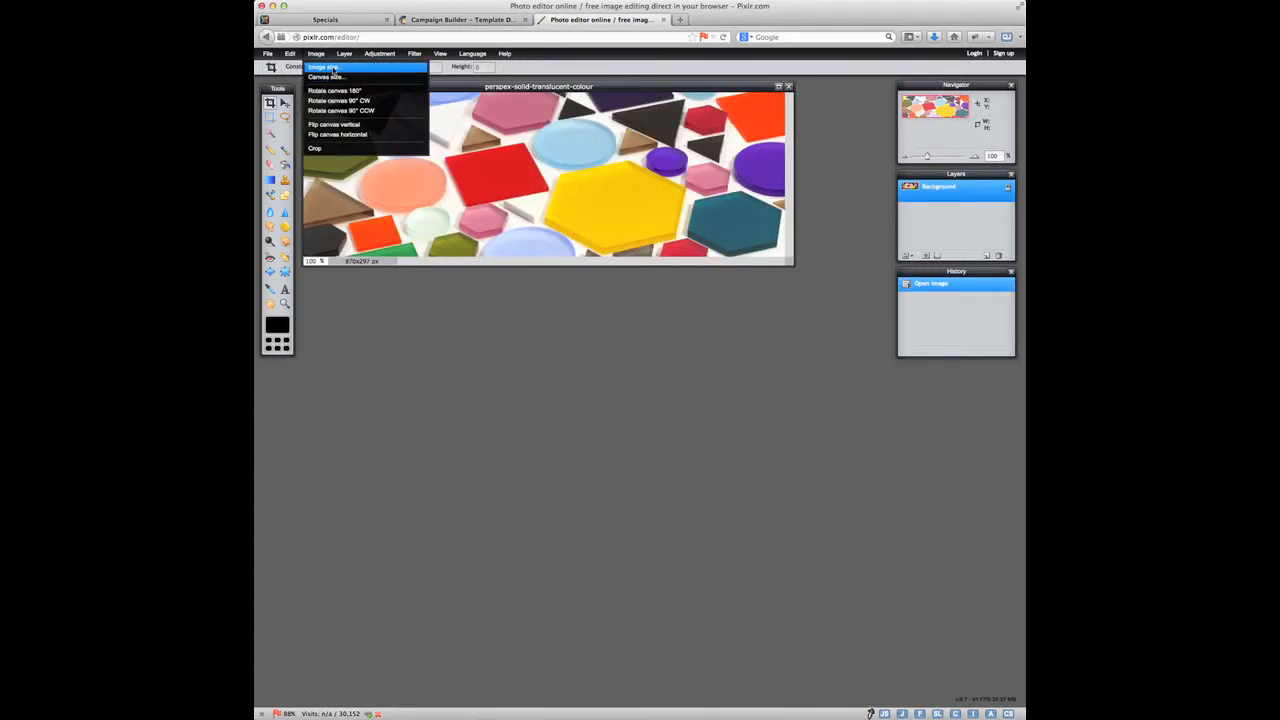
{"action": "left_click", "coordinate": [334, 67]}
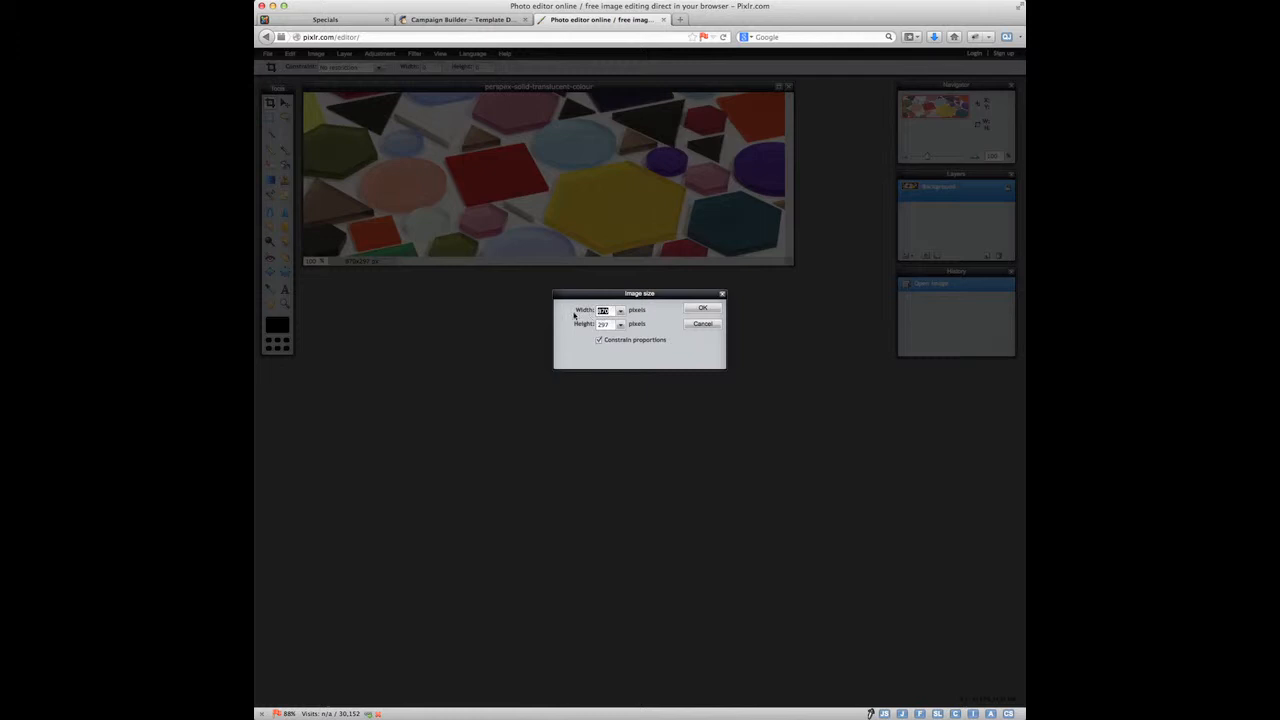
{"action": "type", "text": "58"}
{"action": "left_click", "coordinate": [698, 309]}
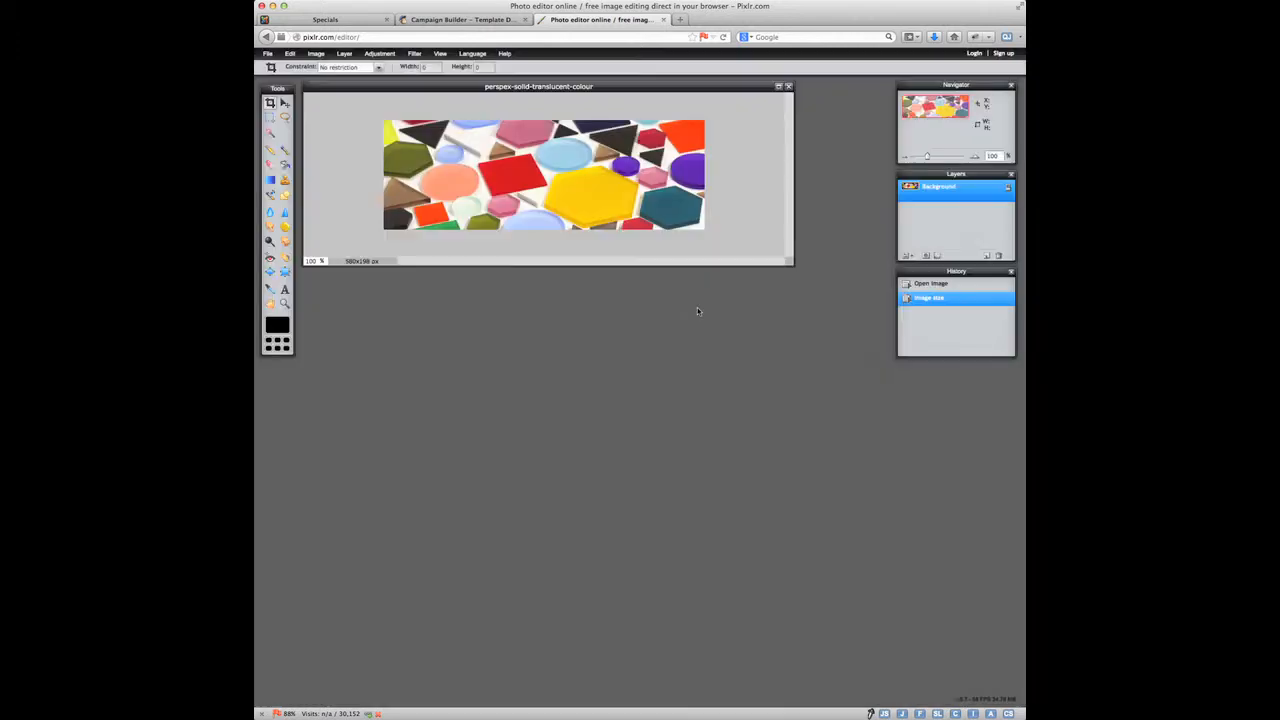
Step: Save the resized image to the Desktop in JPEG format as perspex-solid-translucent-colour.jpg
{"action": "left_click", "coordinate": [268, 53]}
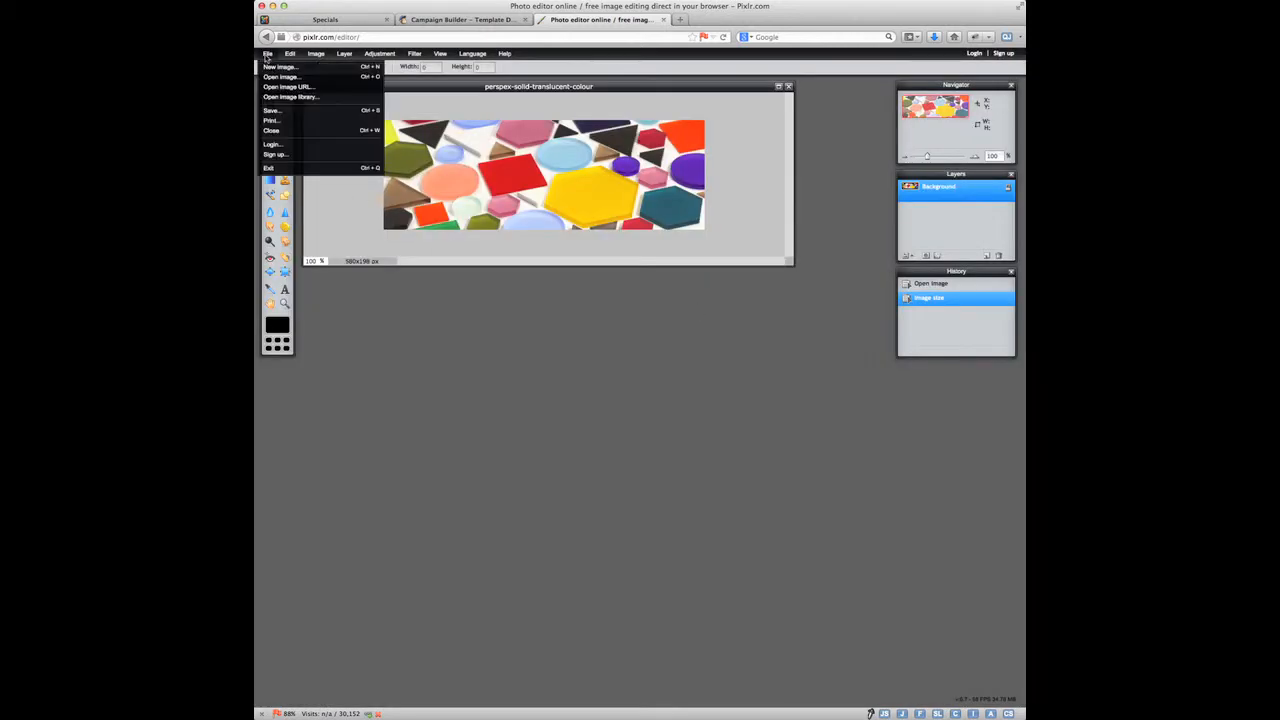
{"action": "left_click", "coordinate": [272, 110]}
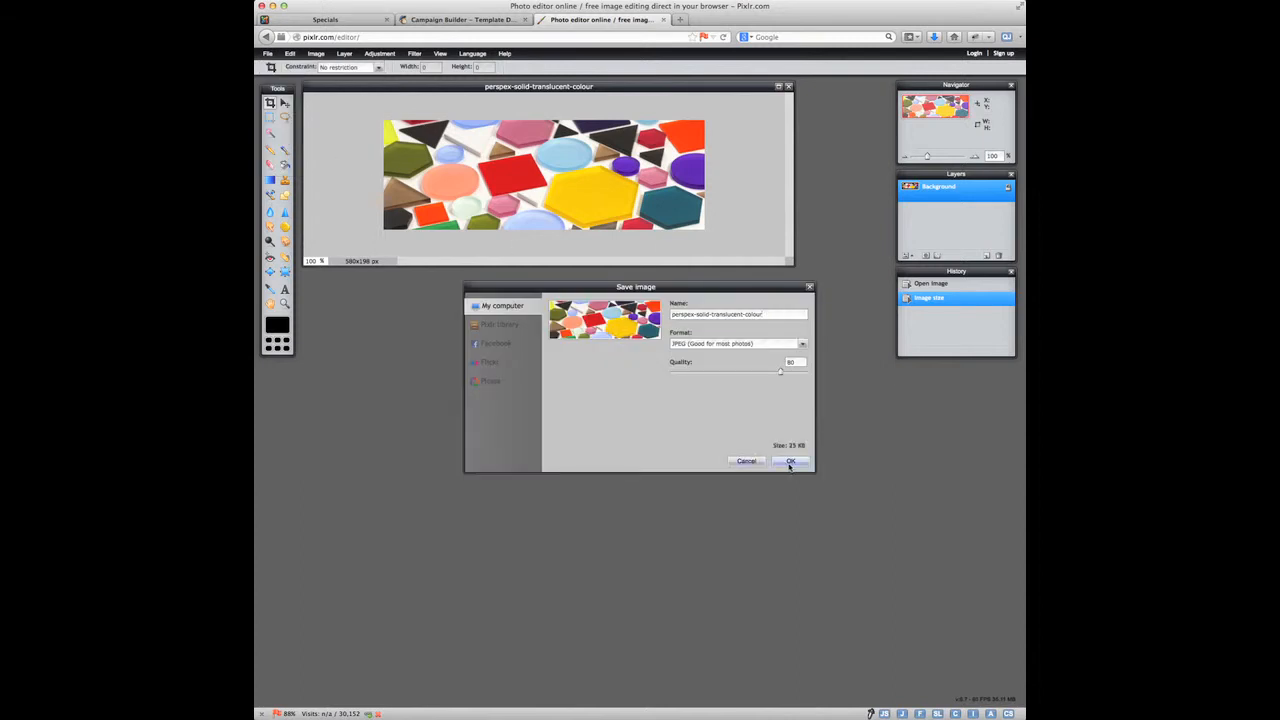
{"action": "left_click", "coordinate": [789, 462]}
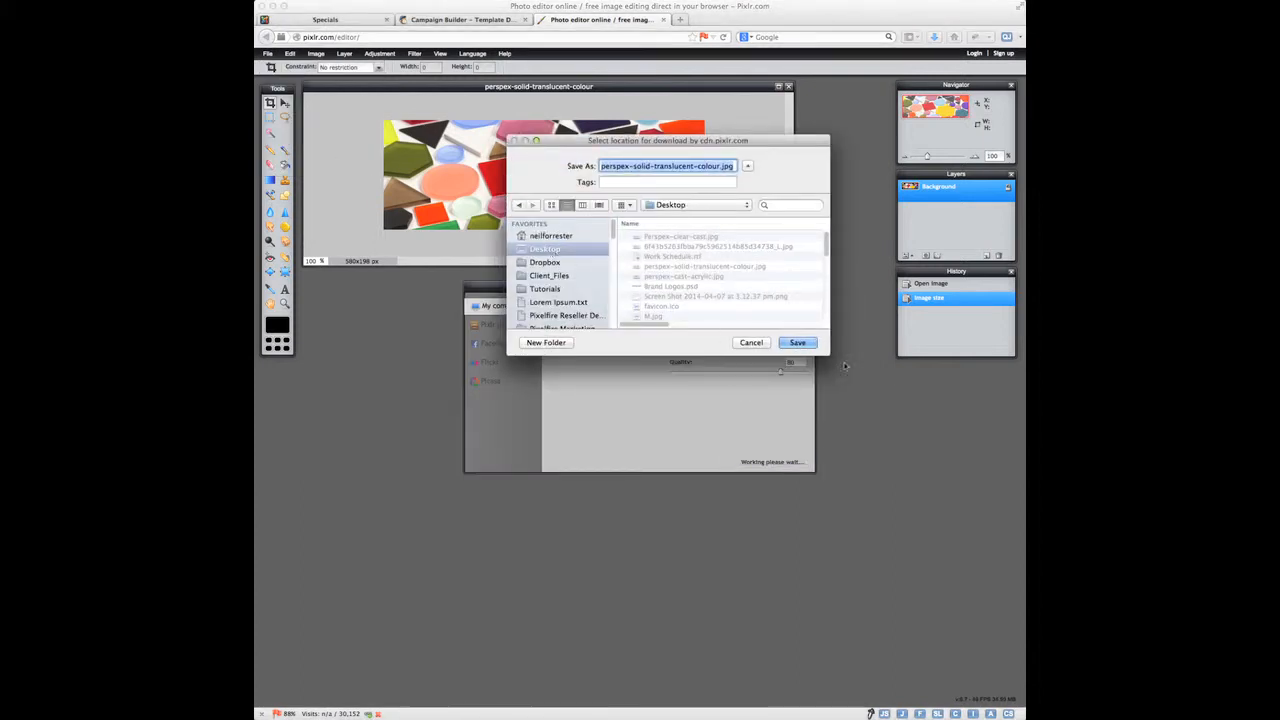
{"action": "left_click", "coordinate": [797, 342]}
{"action": "left_click", "coordinate": [762, 214]}
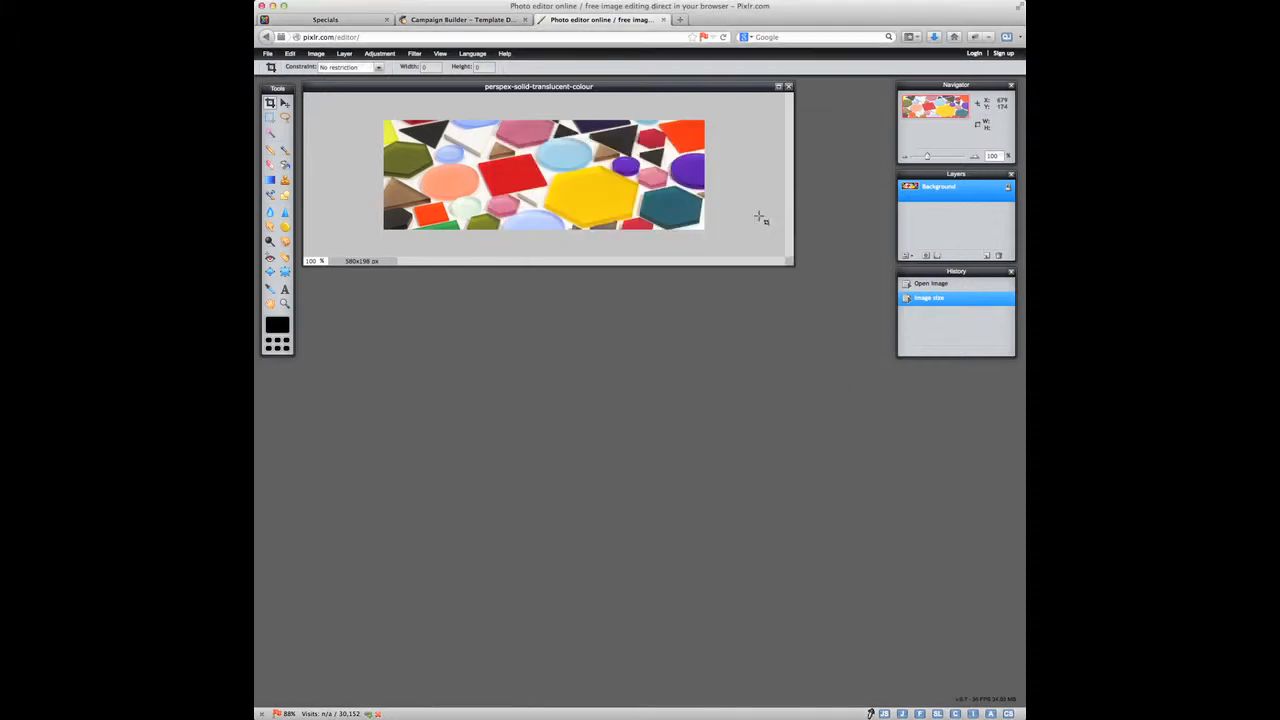
Step: Switch to the MailChimp campaign and upload perspex-solid-translucent-colour.jpg from the Desktop as an image for the specials text block
{"action": "left_click", "coordinate": [330, 20]}
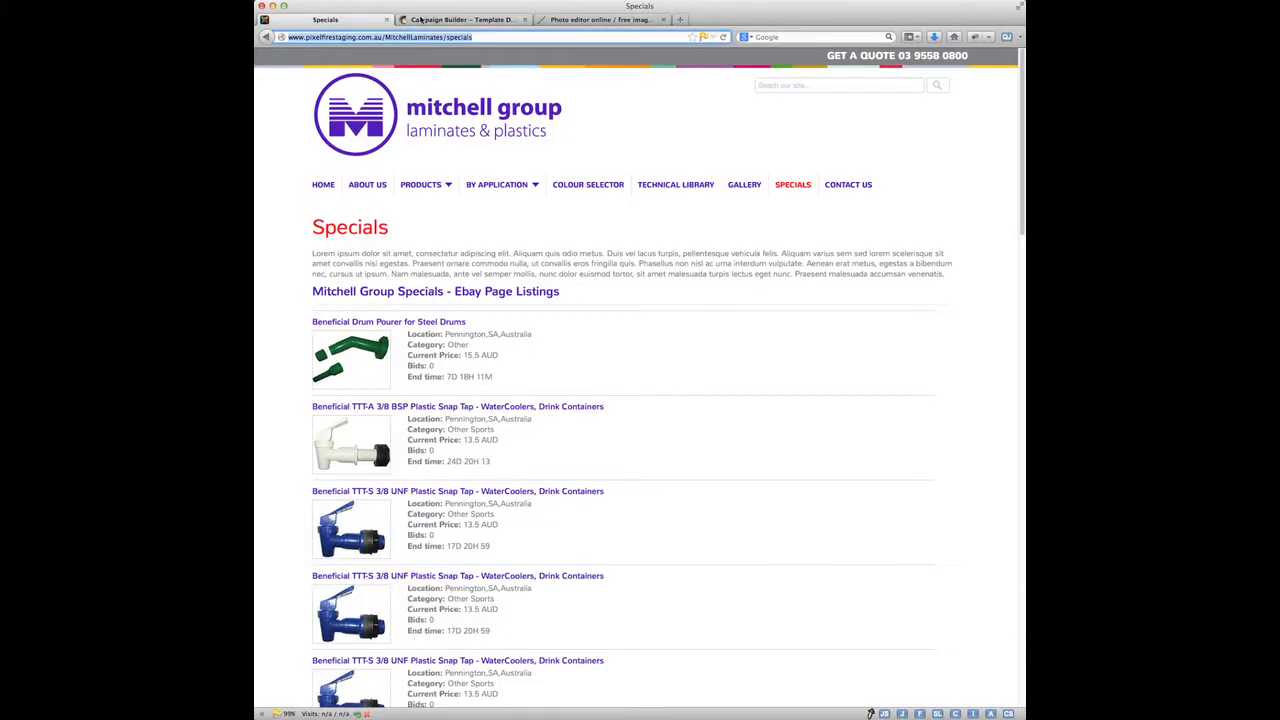
{"action": "left_click", "coordinate": [421, 19]}
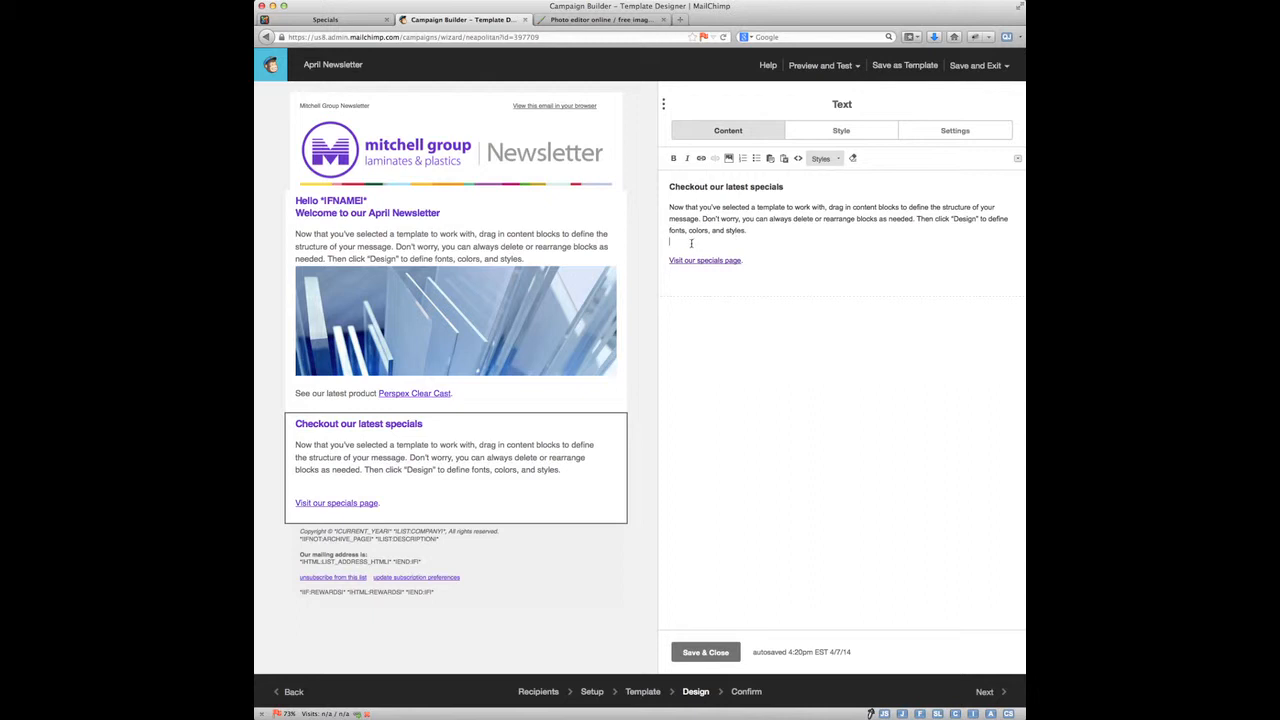
{"action": "left_click", "coordinate": [729, 159]}
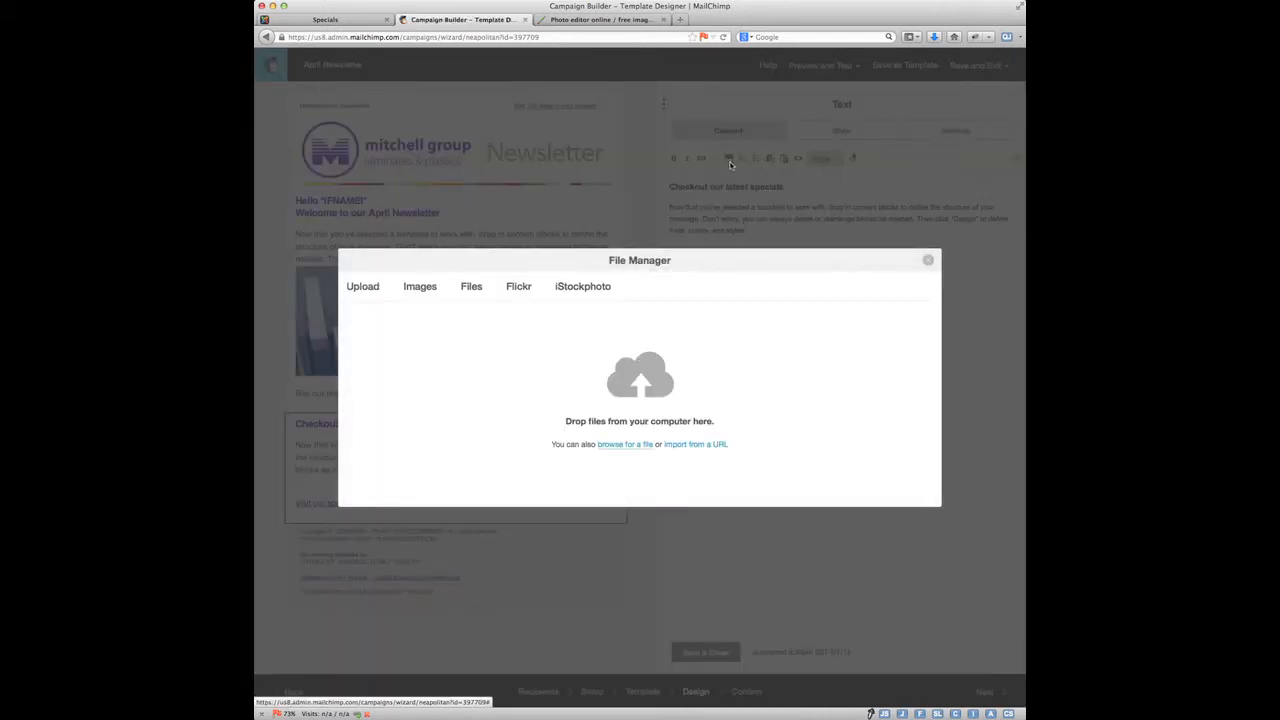
{"action": "left_click", "coordinate": [612, 444]}
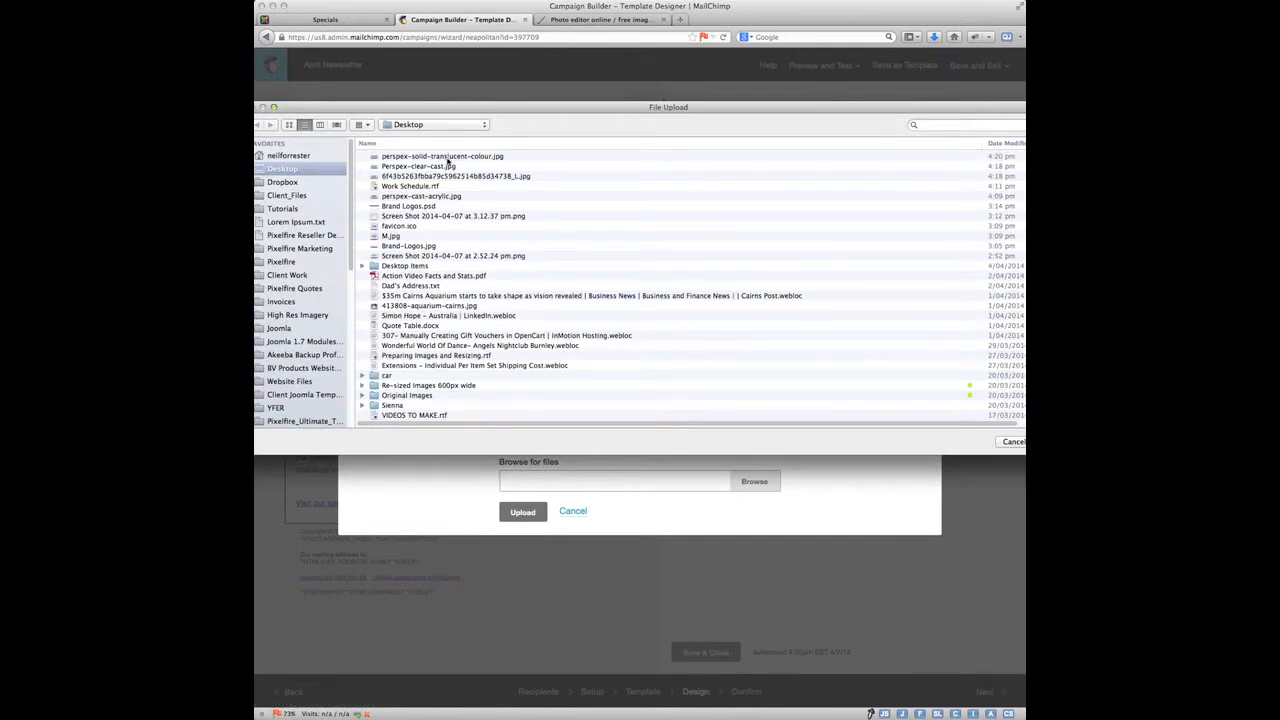
{"action": "left_click", "coordinate": [447, 158]}
{"action": "key", "text": "Return"}
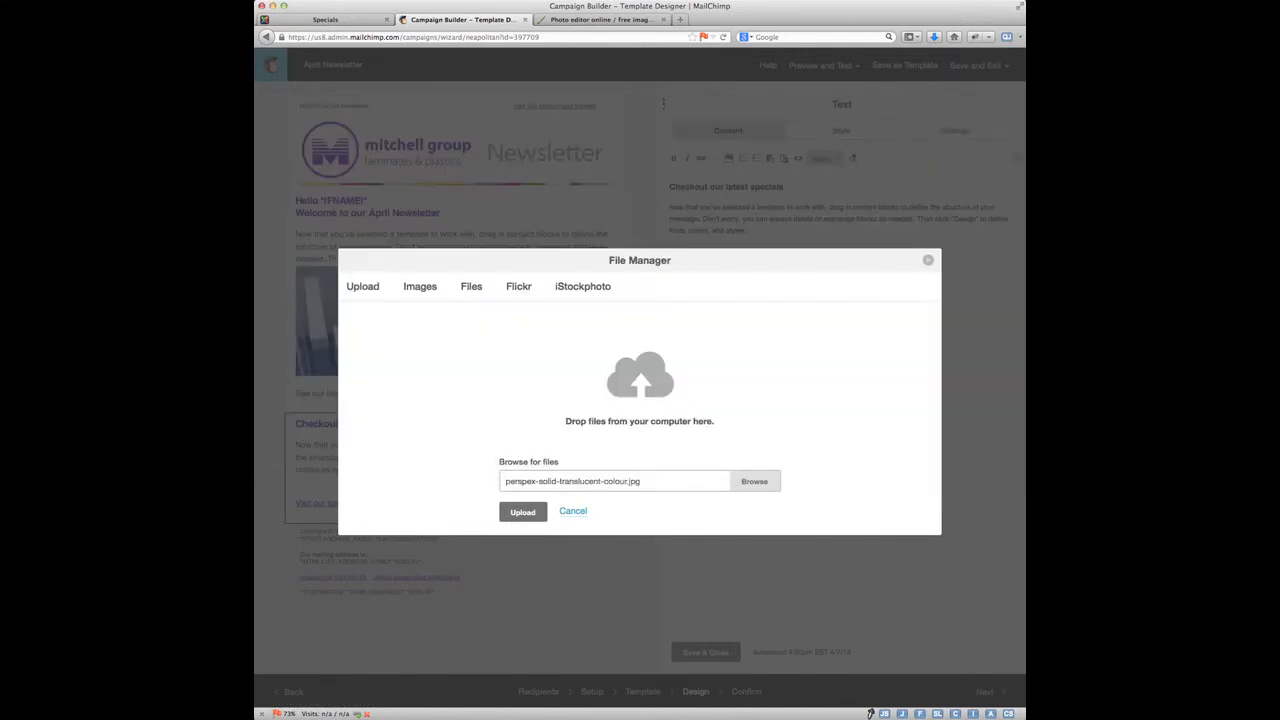
{"action": "left_click", "coordinate": [522, 512]}
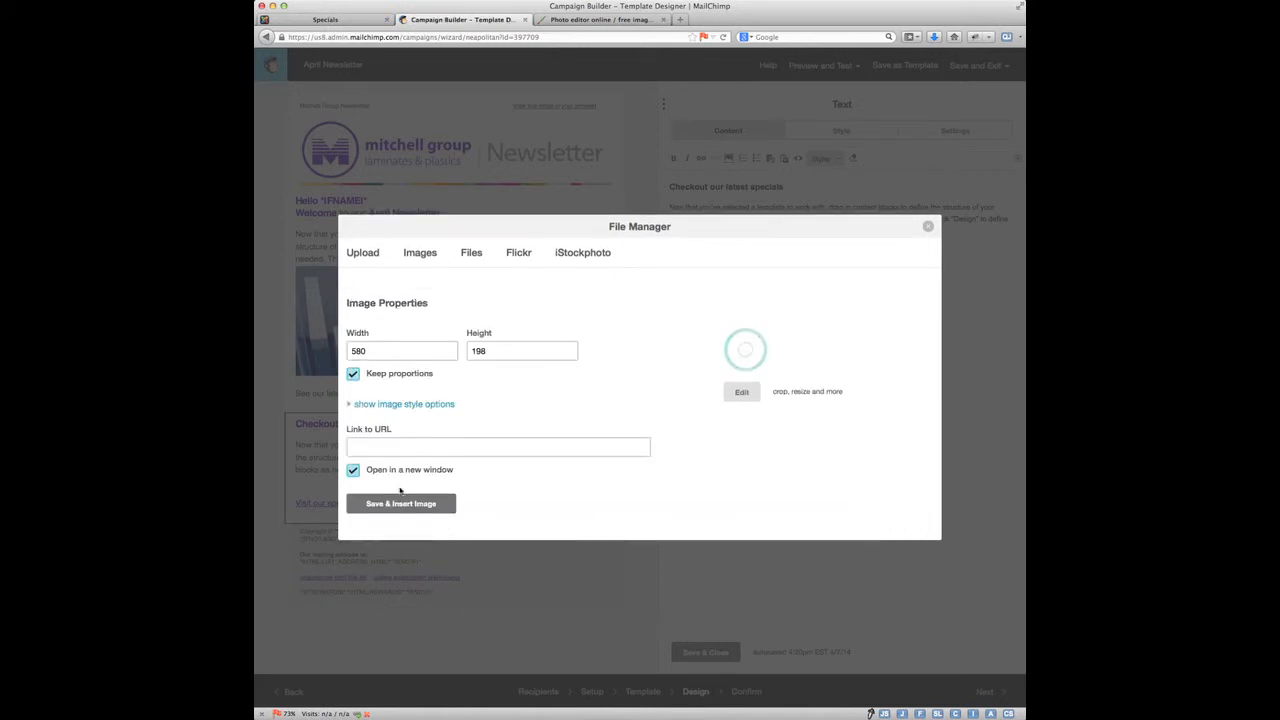
{"action": "left_click", "coordinate": [324, 20]}
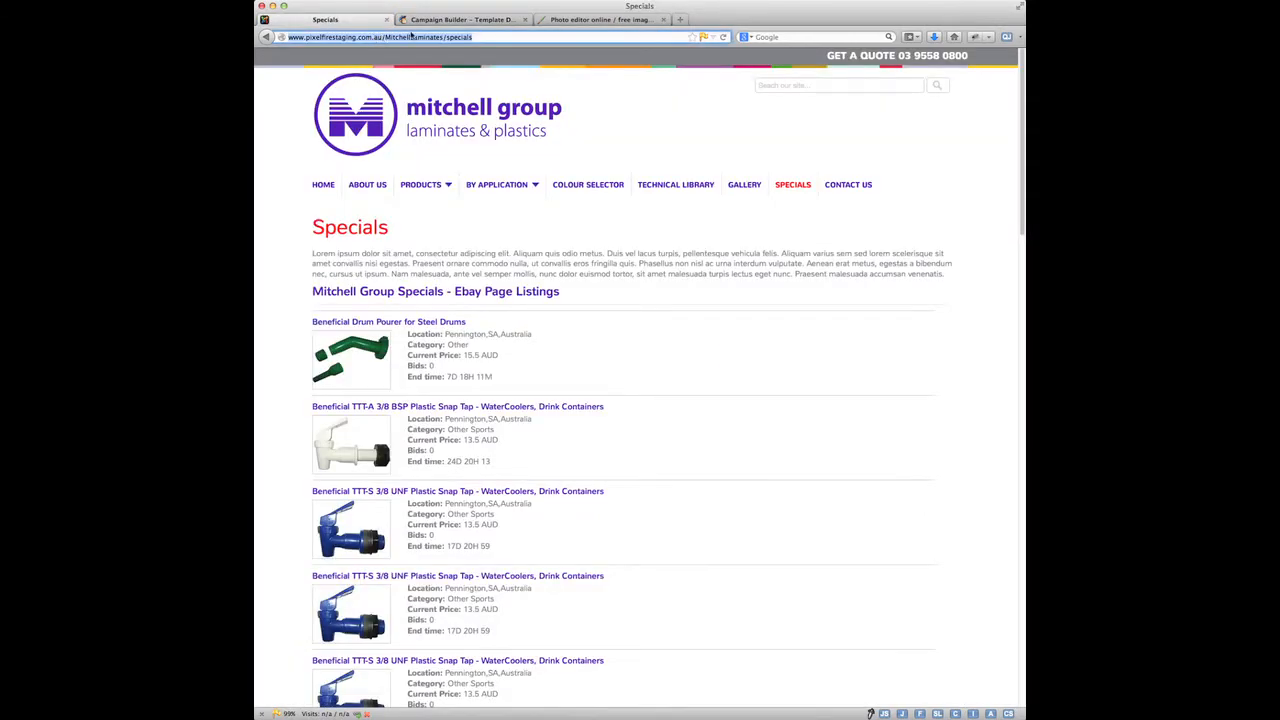
{"action": "left_click", "coordinate": [412, 20]}
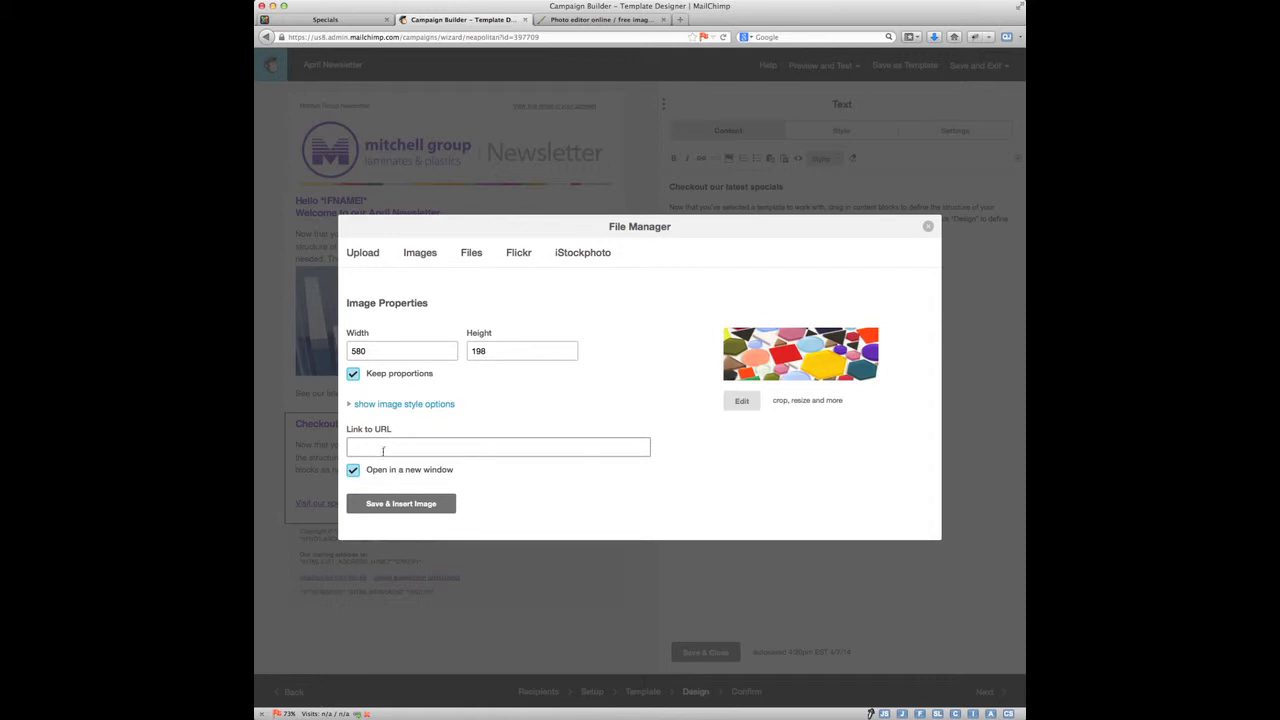
{"action": "type", "text": "http://www.pixelfirestaging.com.au/MitchellLaminates/specials"}
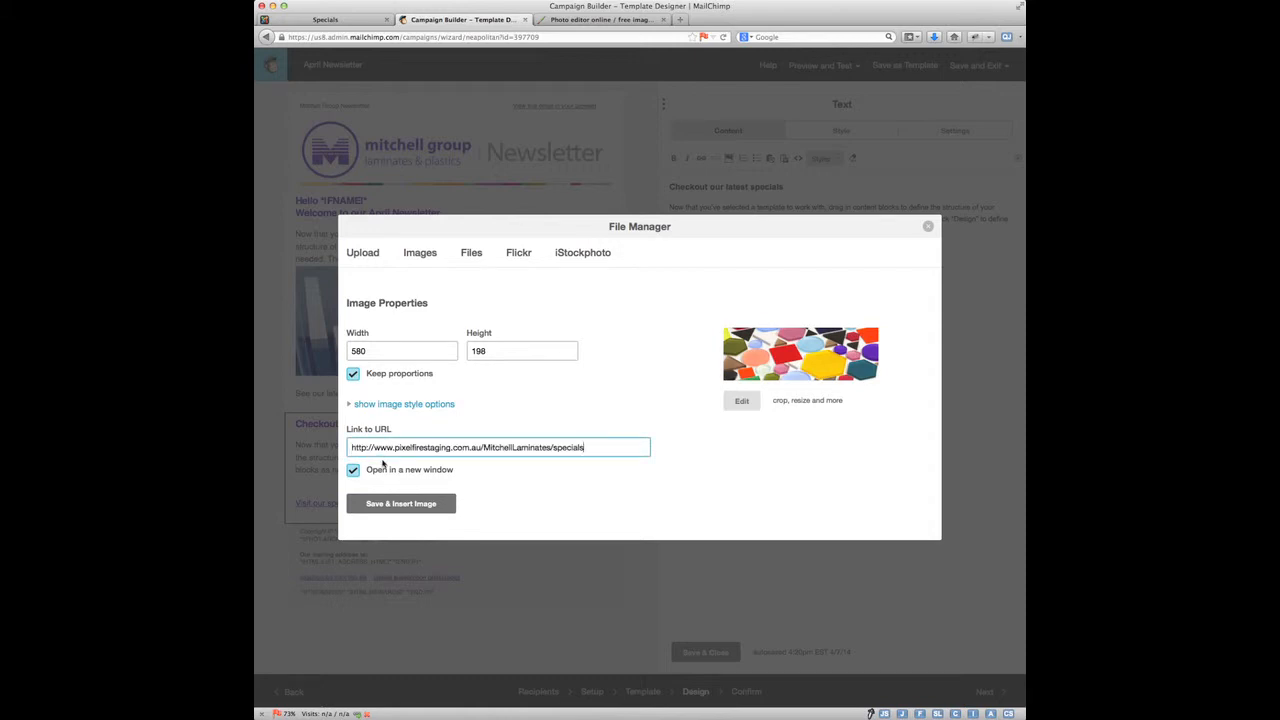
{"action": "left_click", "coordinate": [383, 505]}
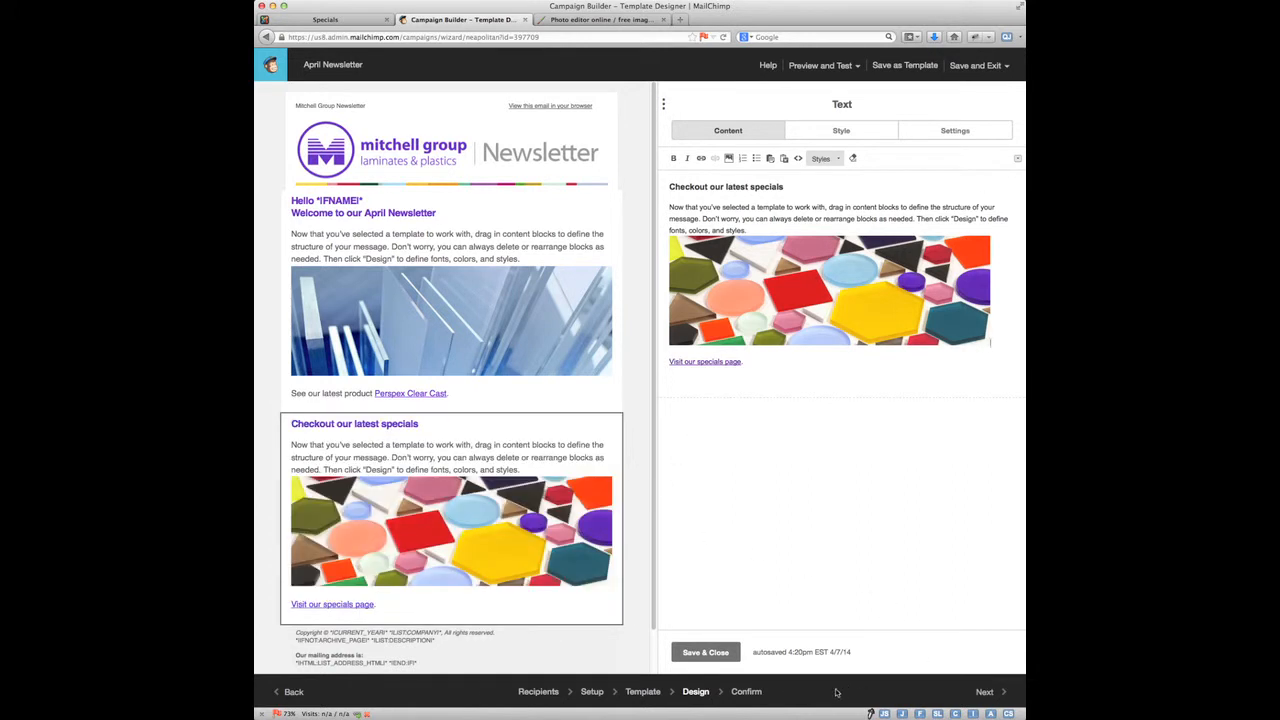
{"action": "left_click", "coordinate": [715, 655]}
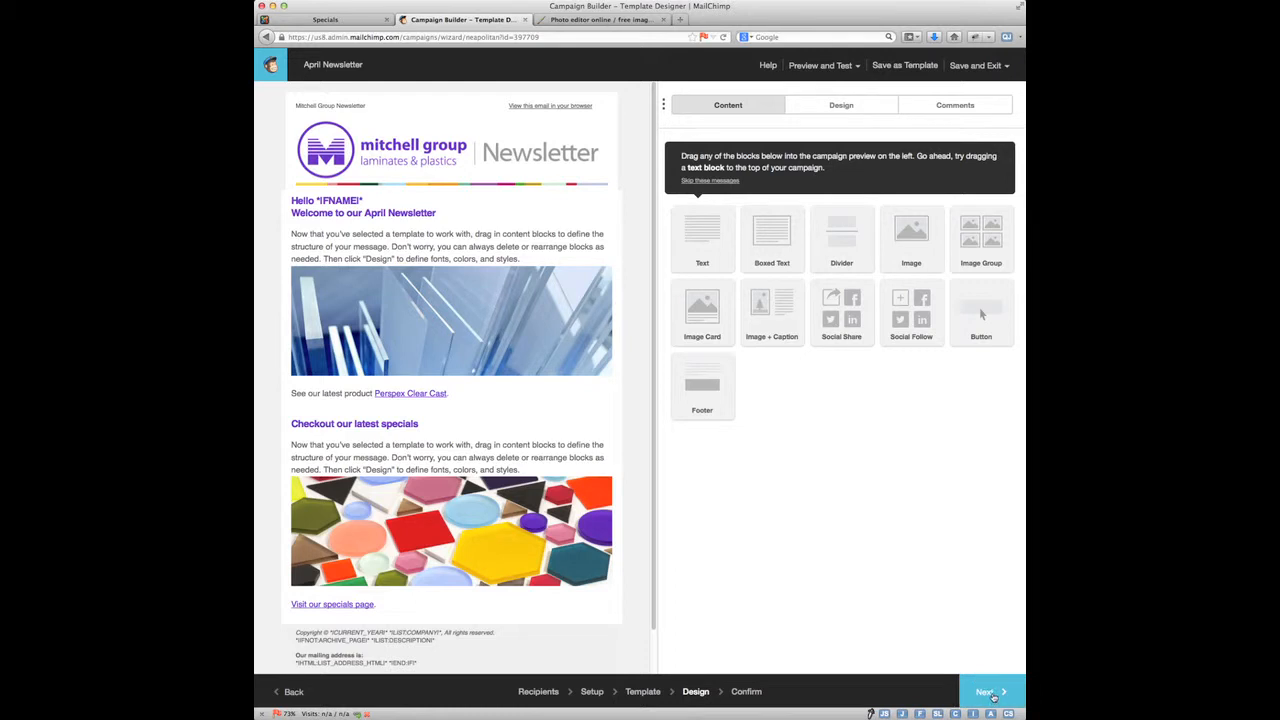
Step: Proceed to the campaign's Confirm stage and send a test email to the tester's email address
{"action": "left_click", "coordinate": [990, 692]}
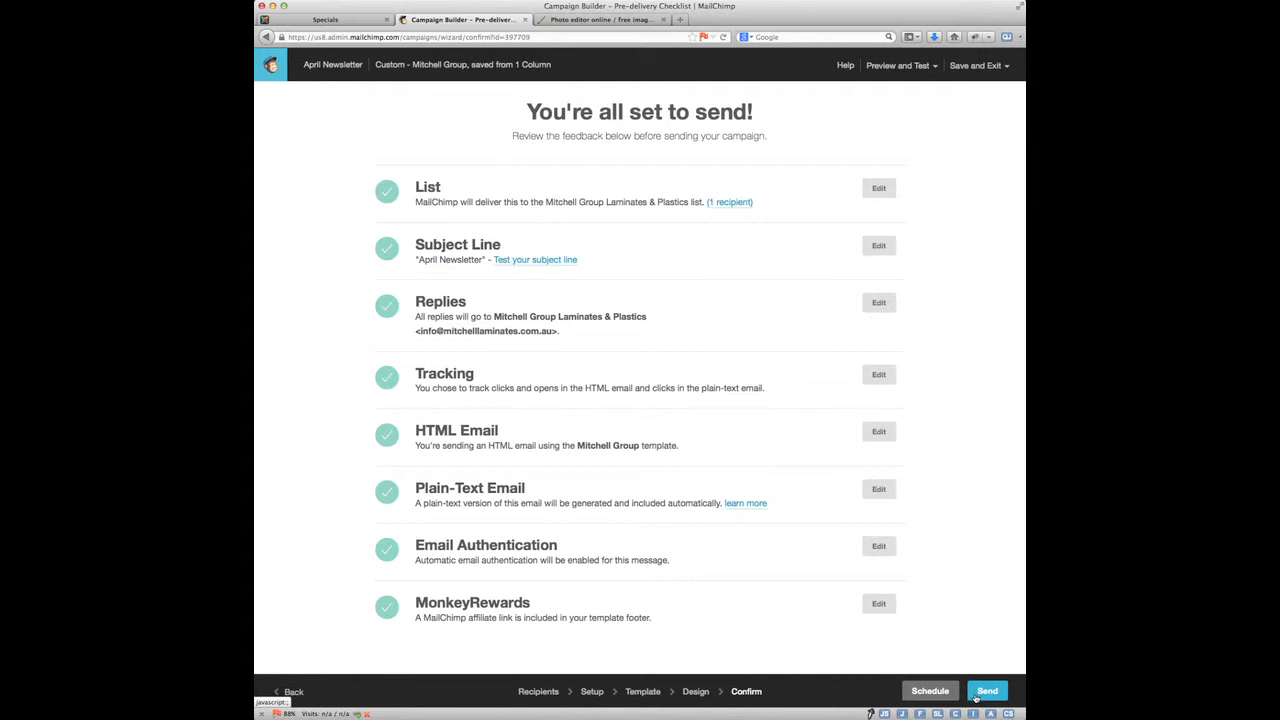
{"action": "left_click", "coordinate": [930, 66]}
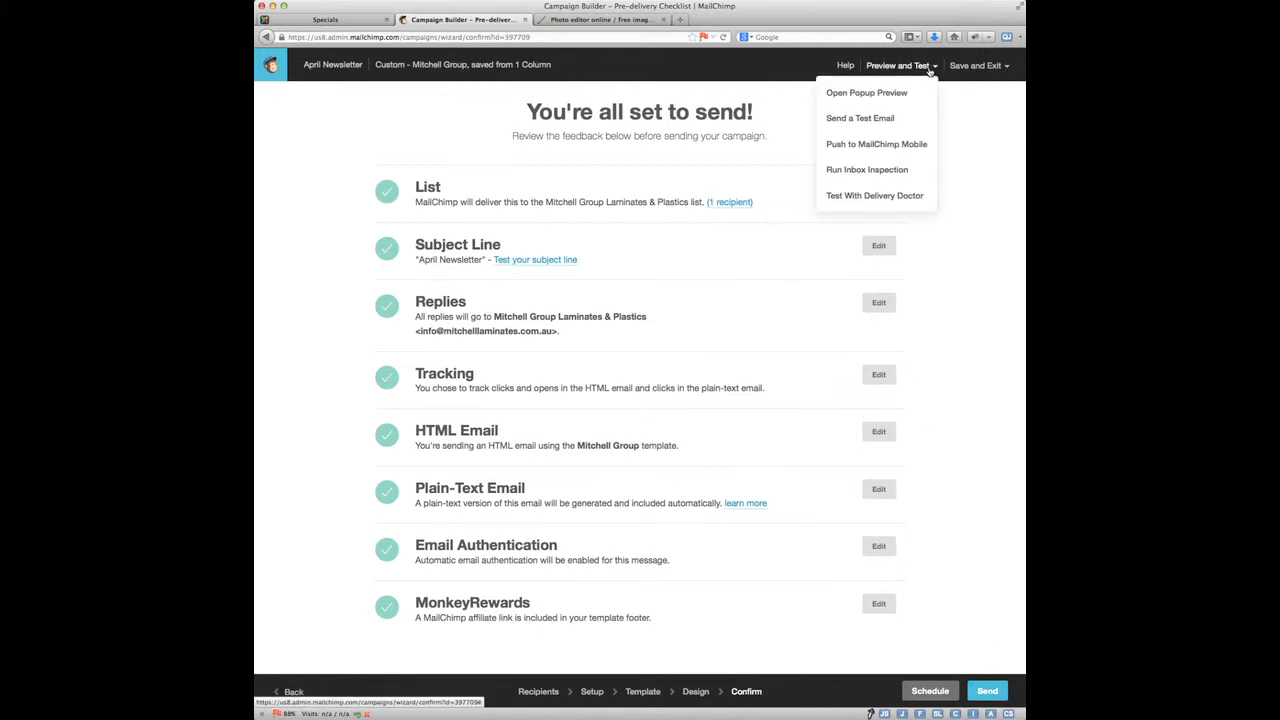
{"action": "left_click", "coordinate": [898, 120]}
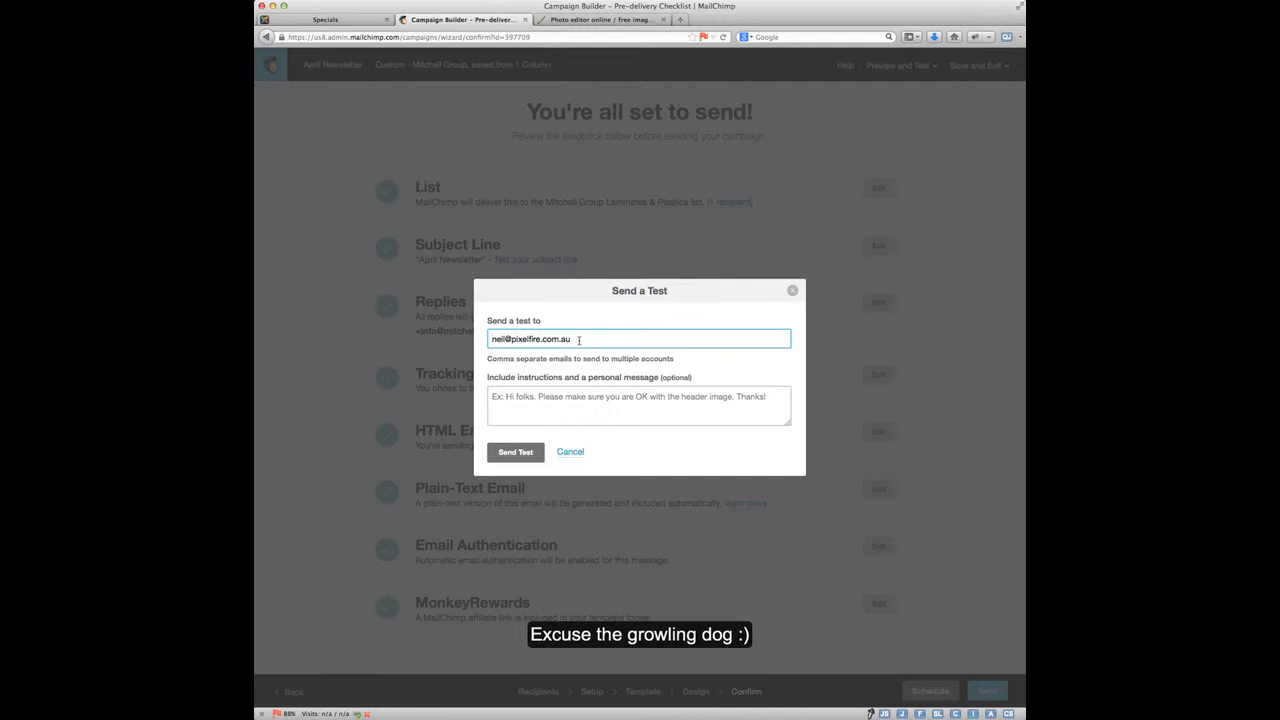
{"action": "left_click", "coordinate": [515, 453]}
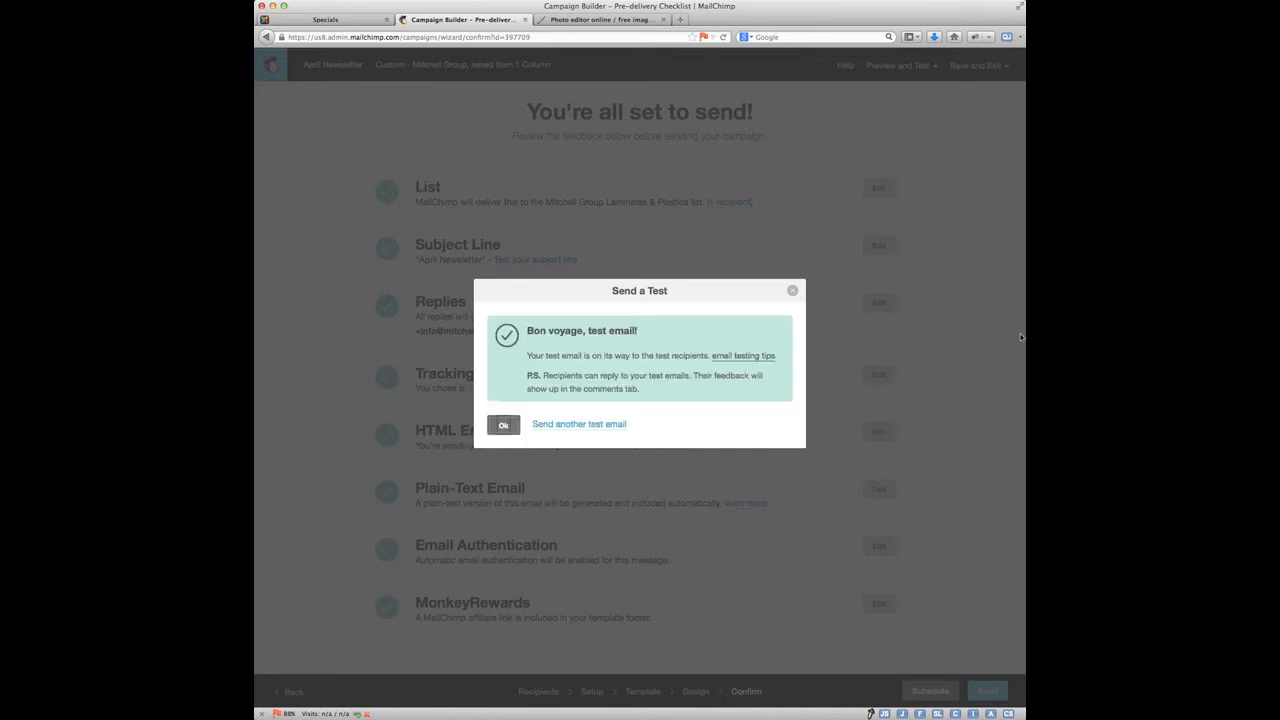
{"action": "left_click", "coordinate": [792, 291]}
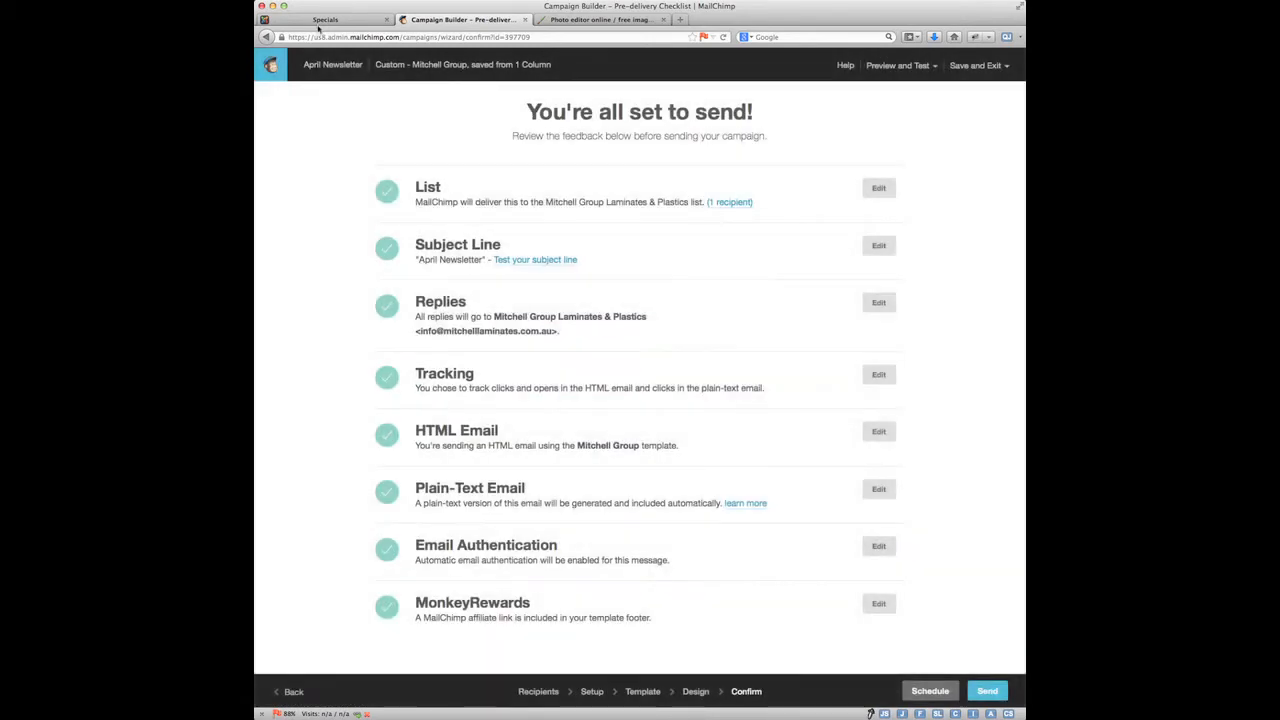
Step: Switch to the Gmail window, move and shrink it to fit the screen, refresh the inbox and open the "[Test] April Newsletter" email
{"action": "key", "text": "super+grave"}
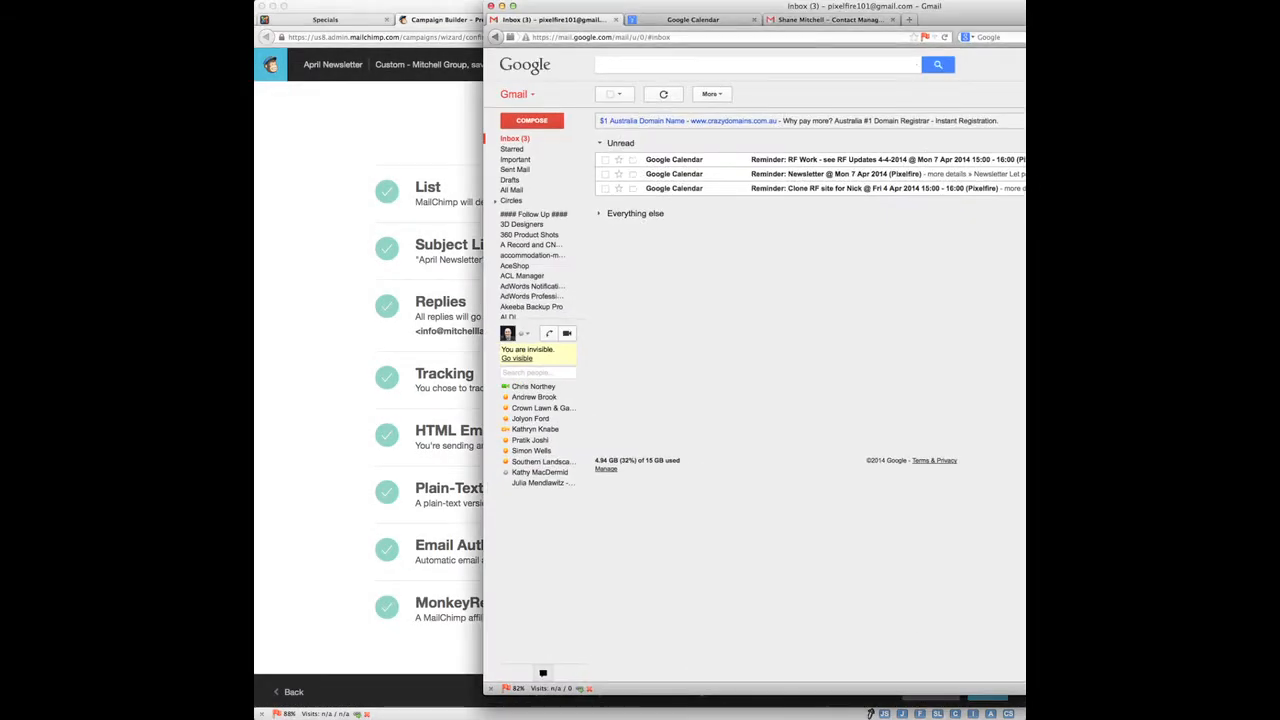
{"action": "left_click_drag", "start_coordinate": [662, 8], "coordinate": [459, 45]}
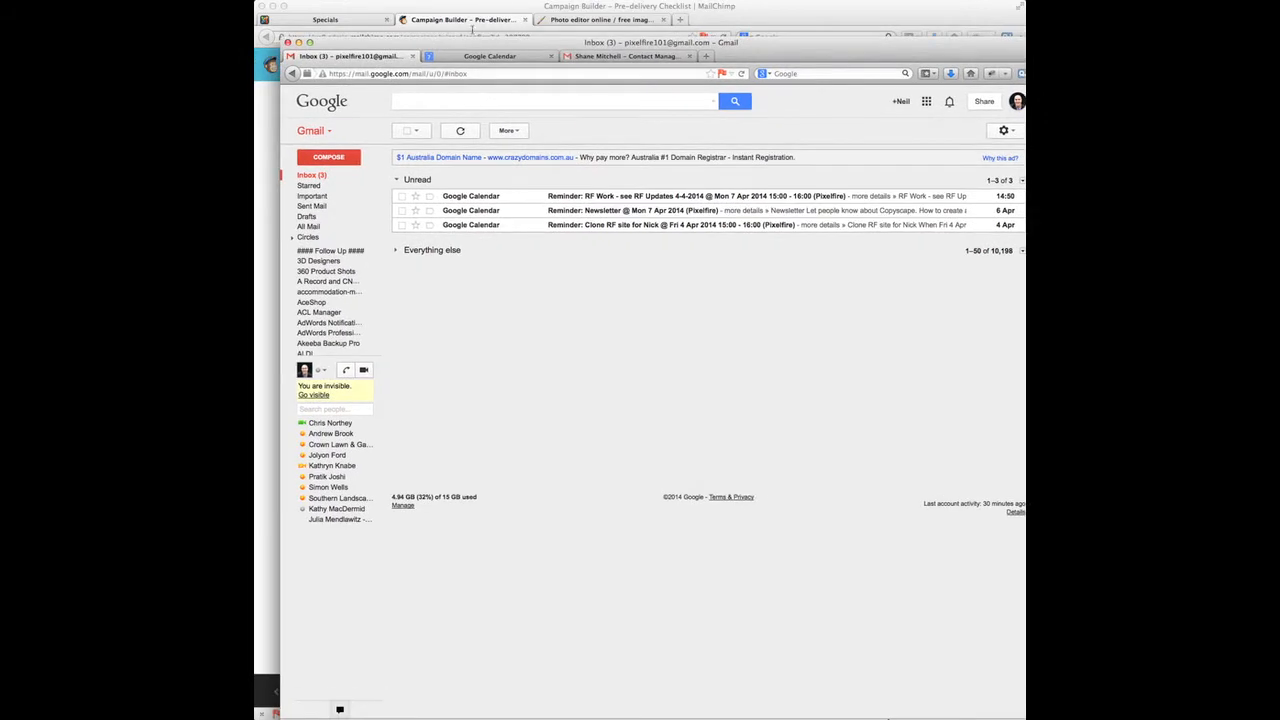
{"action": "left_click", "coordinate": [462, 131]}
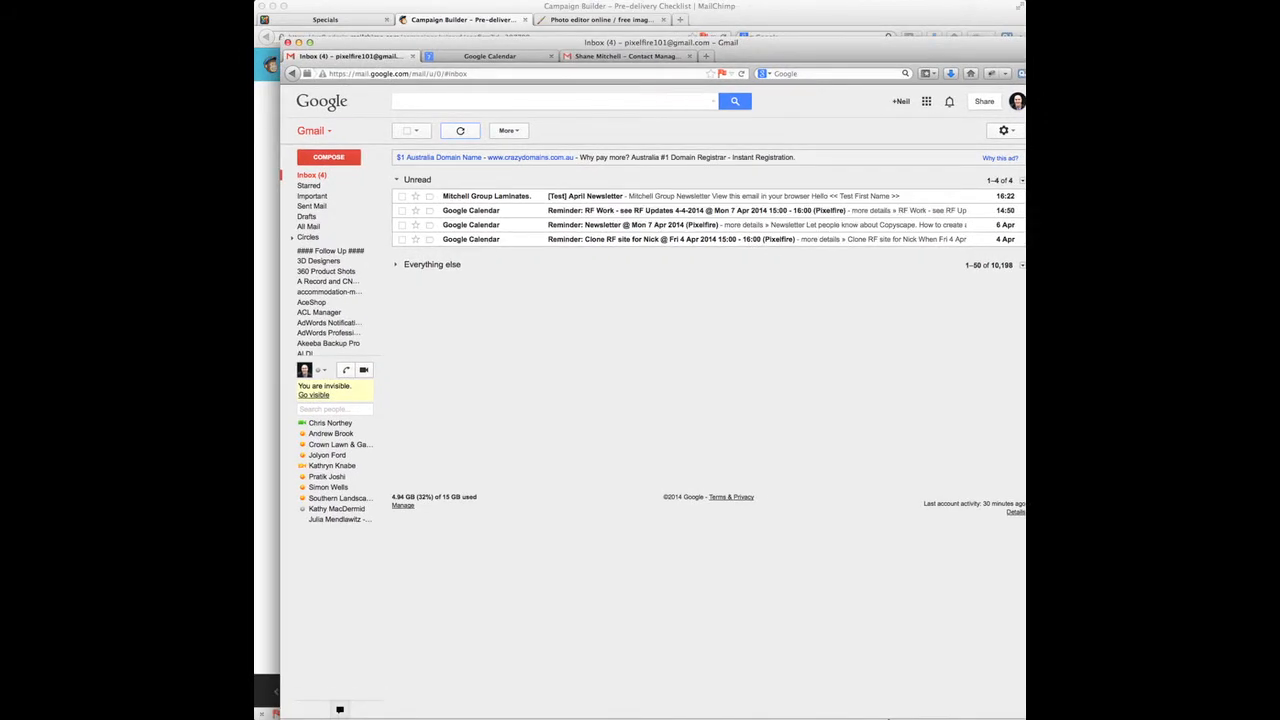
{"action": "left_click_drag", "start_coordinate": [1041, 719], "coordinate": [844, 616]}
{"action": "left_click", "coordinate": [506, 198]}
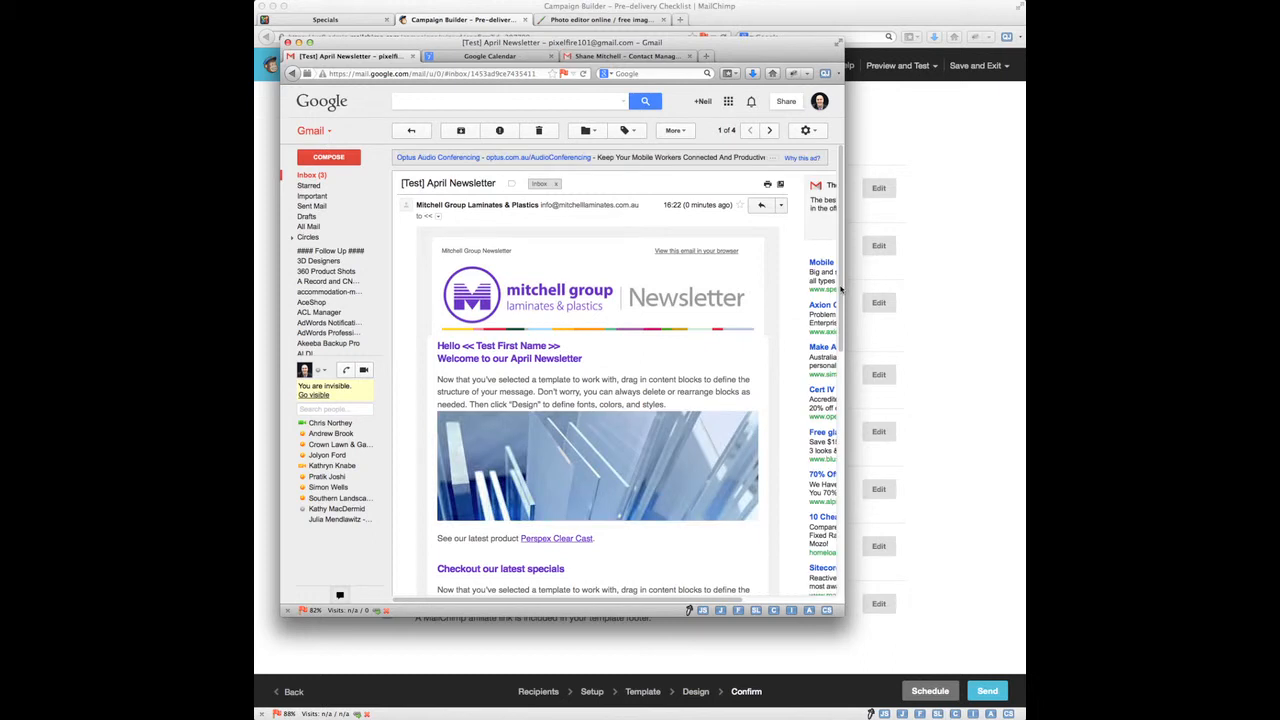
Step: Review the test newsletter down to its footer, follow the first product image's link and enlarge the browser window to view the page
{"action": "scroll", "coordinate": [830, 350], "scroll_direction": "down", "scroll_amount": 5}
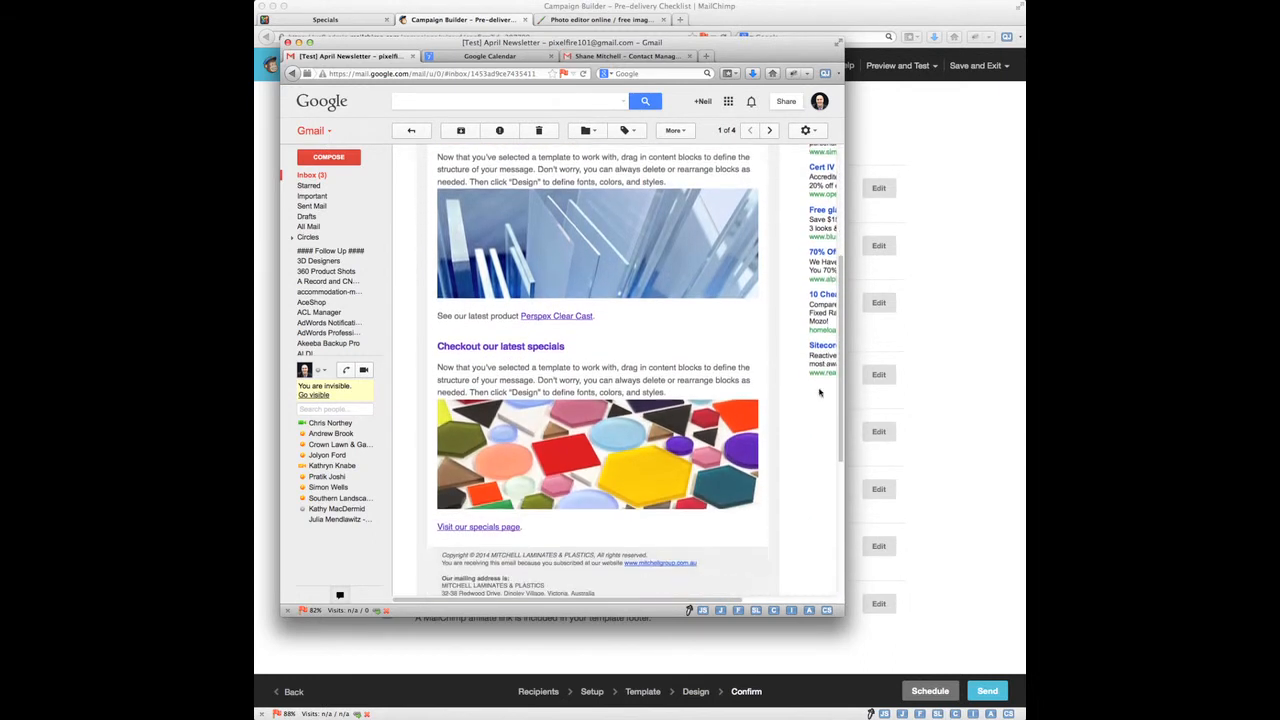
{"action": "scroll", "coordinate": [819, 392], "scroll_direction": "down", "scroll_amount": 3}
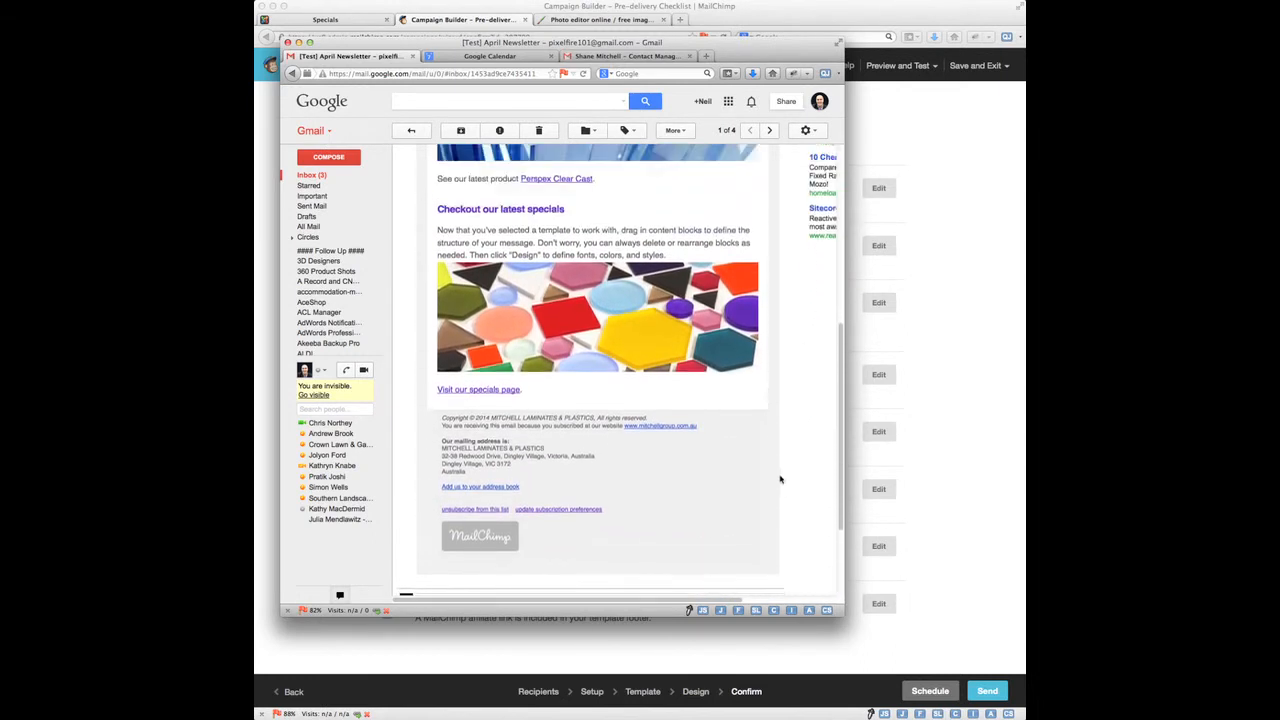
{"action": "scroll", "coordinate": [780, 479], "scroll_direction": "up", "scroll_amount": 10}
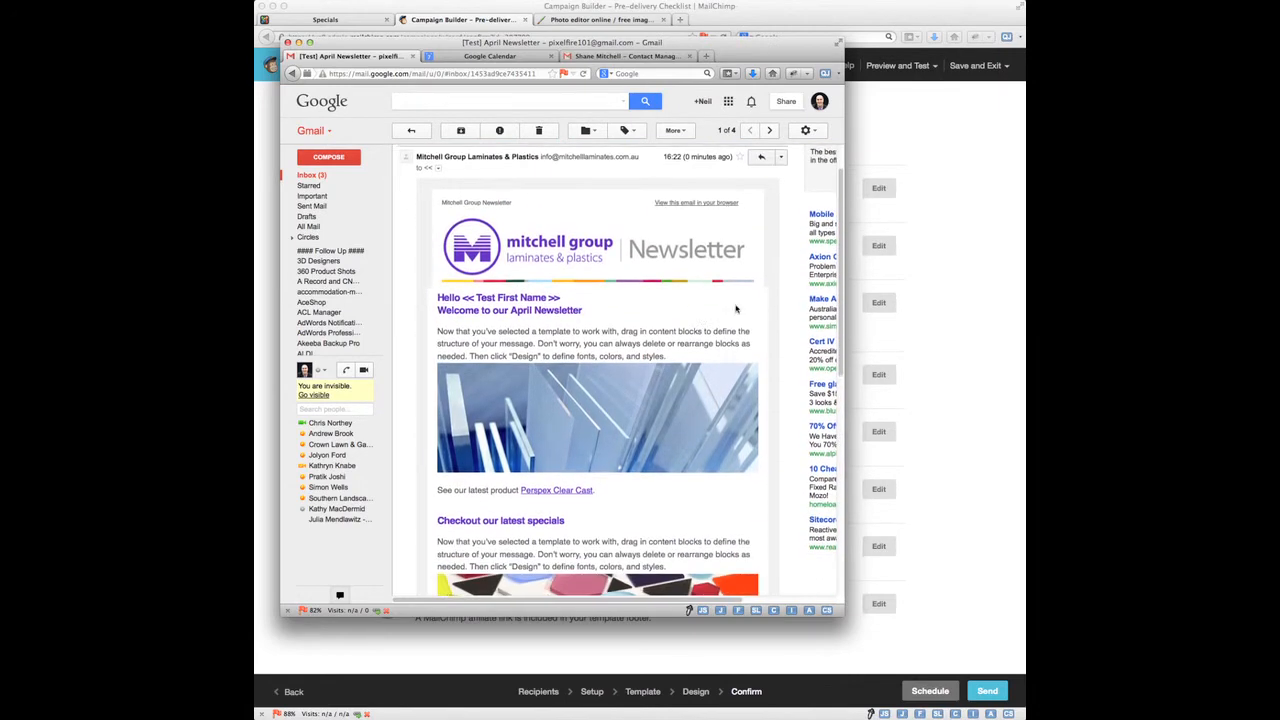
{"action": "left_click", "coordinate": [597, 410]}
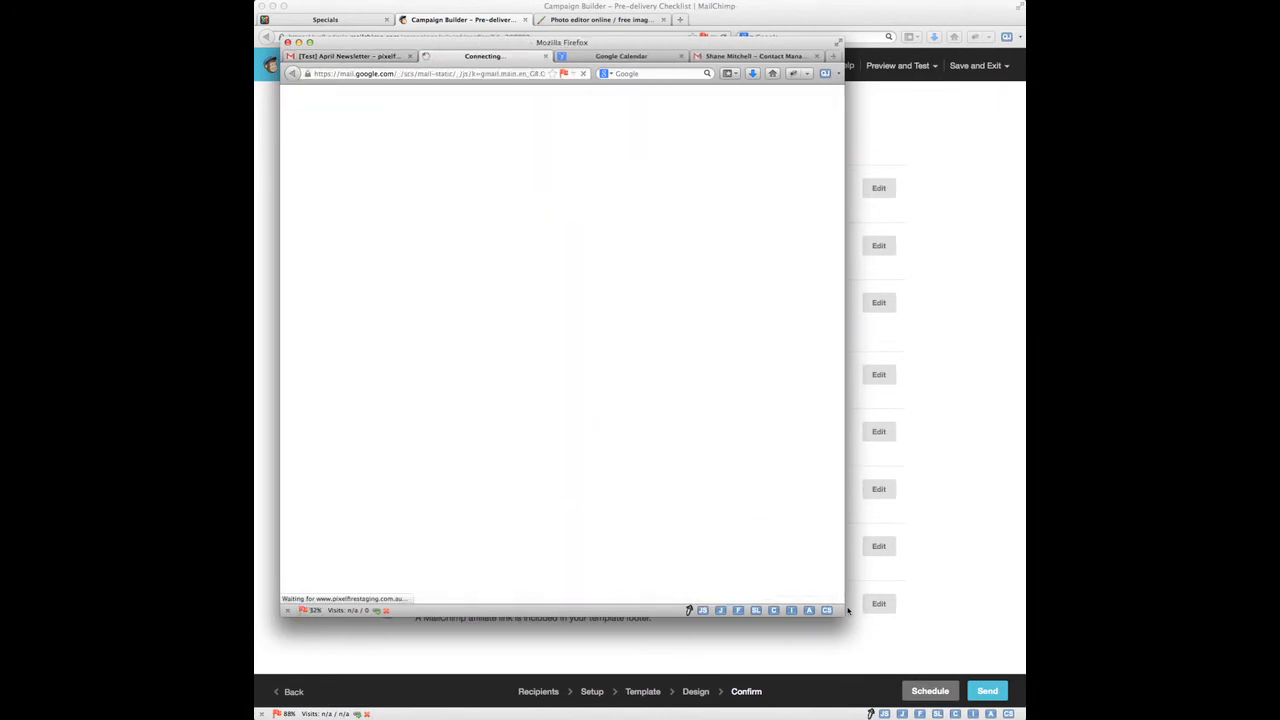
{"action": "left_click_drag", "start_coordinate": [848, 610], "coordinate": [957, 630]}
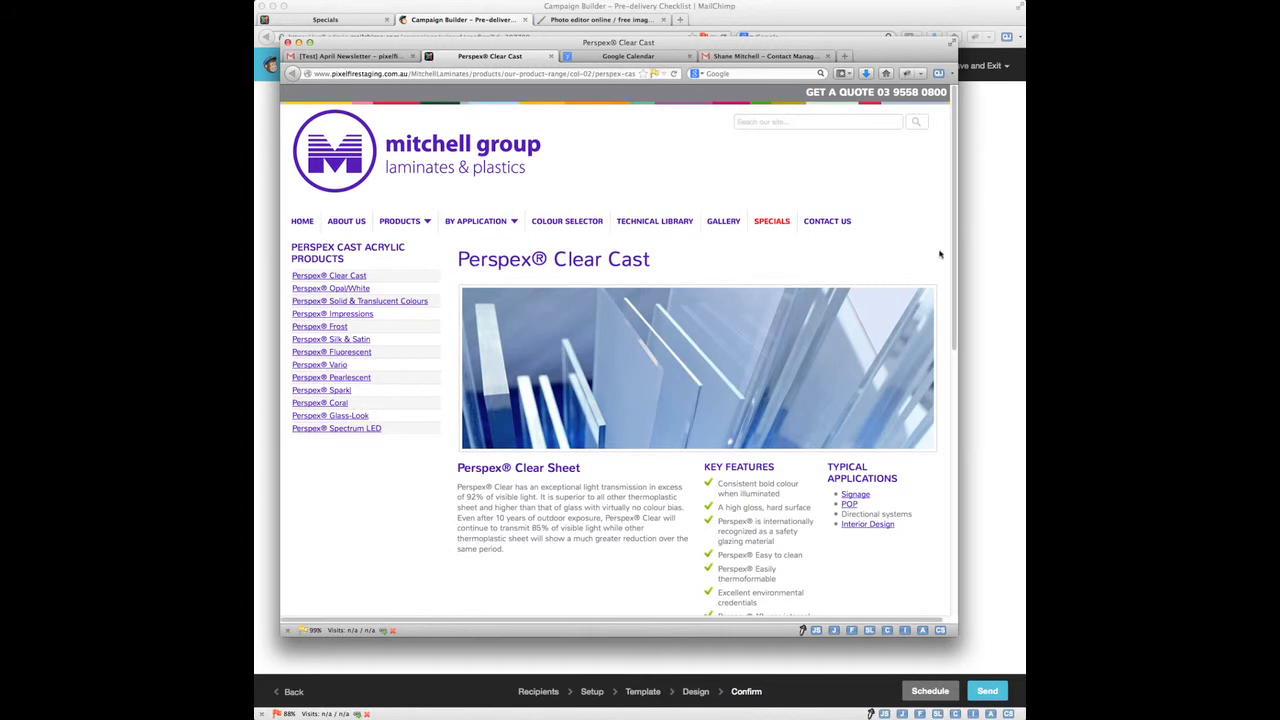
Step: Look over the Perspex Clear Cast page, and follow the "Visit our specials page" link from the test newsletter
{"action": "scroll", "coordinate": [940, 254], "scroll_direction": "down", "scroll_amount": 5}
{"action": "scroll", "coordinate": [914, 271], "scroll_direction": "up", "scroll_amount": 5}
{"action": "left_click", "coordinate": [345, 57]}
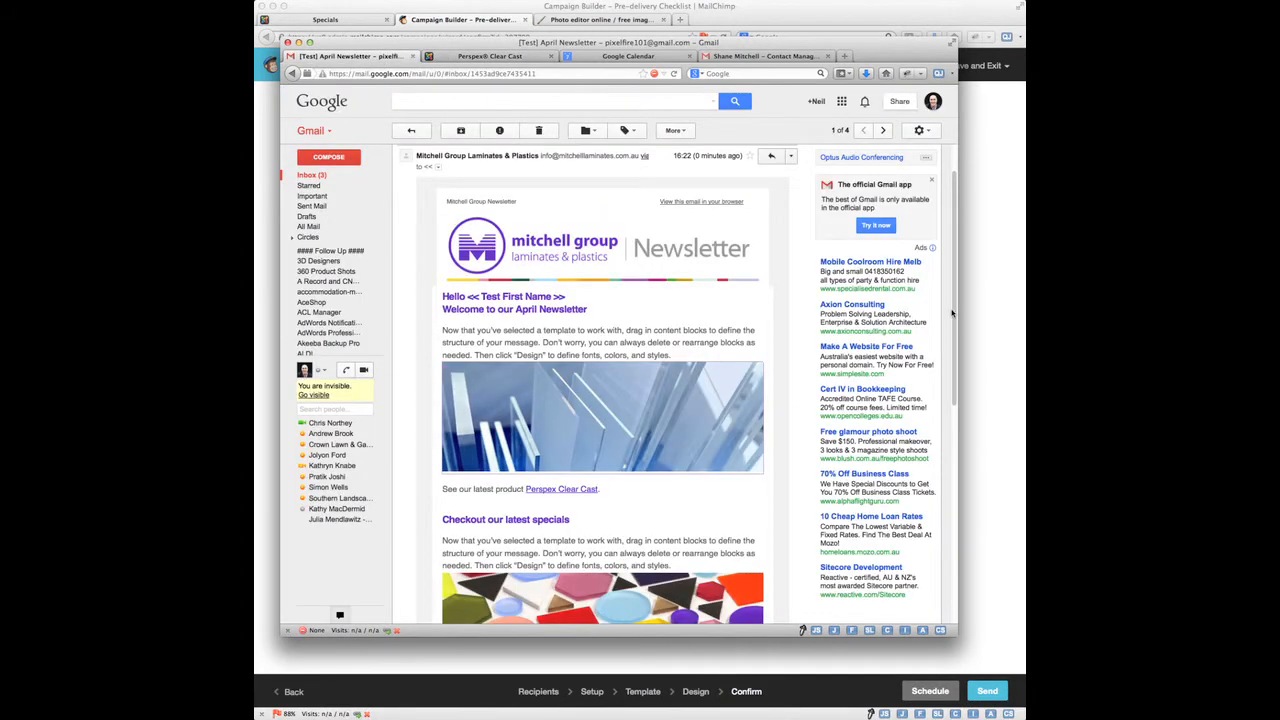
{"action": "scroll", "coordinate": [864, 470], "scroll_direction": "down", "scroll_amount": 5}
{"action": "left_click", "coordinate": [508, 422]}
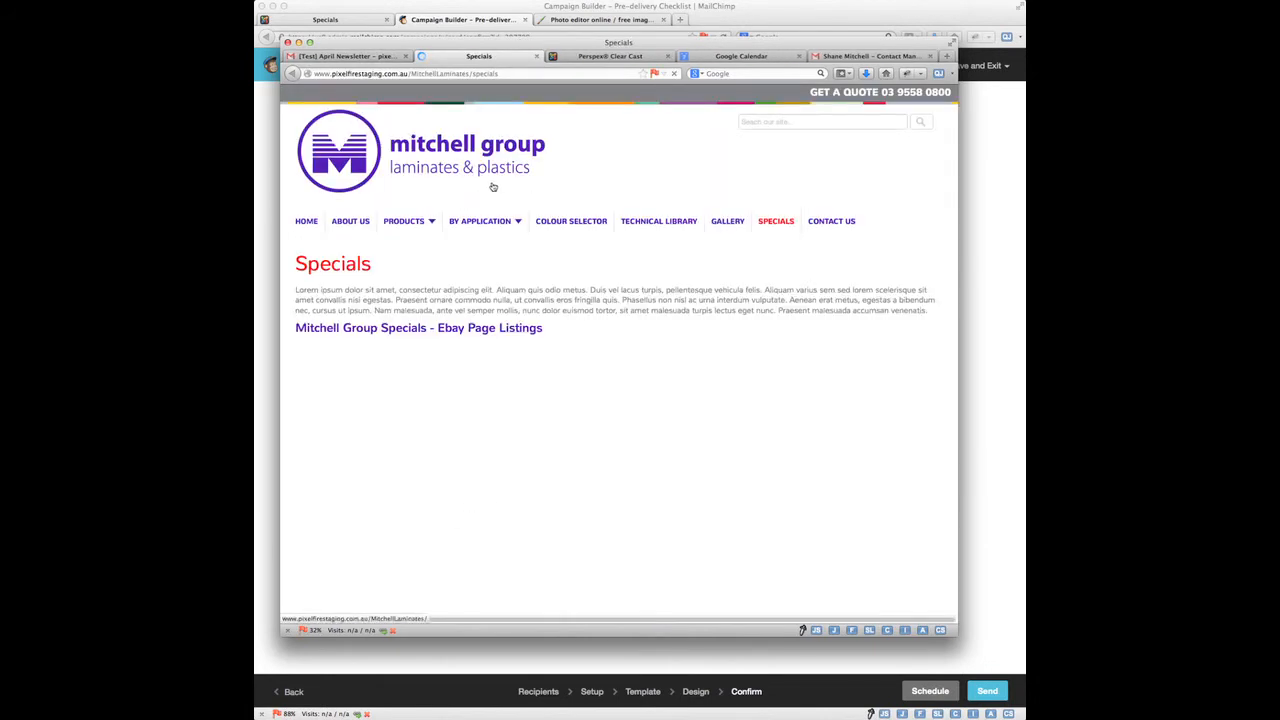
Step: Close the Specials and Perspex Clear Cast pages and minimise the Gmail window to return to the campaign's Confirm stage
{"action": "left_click", "coordinate": [537, 56]}
{"action": "left_click", "coordinate": [542, 57]}
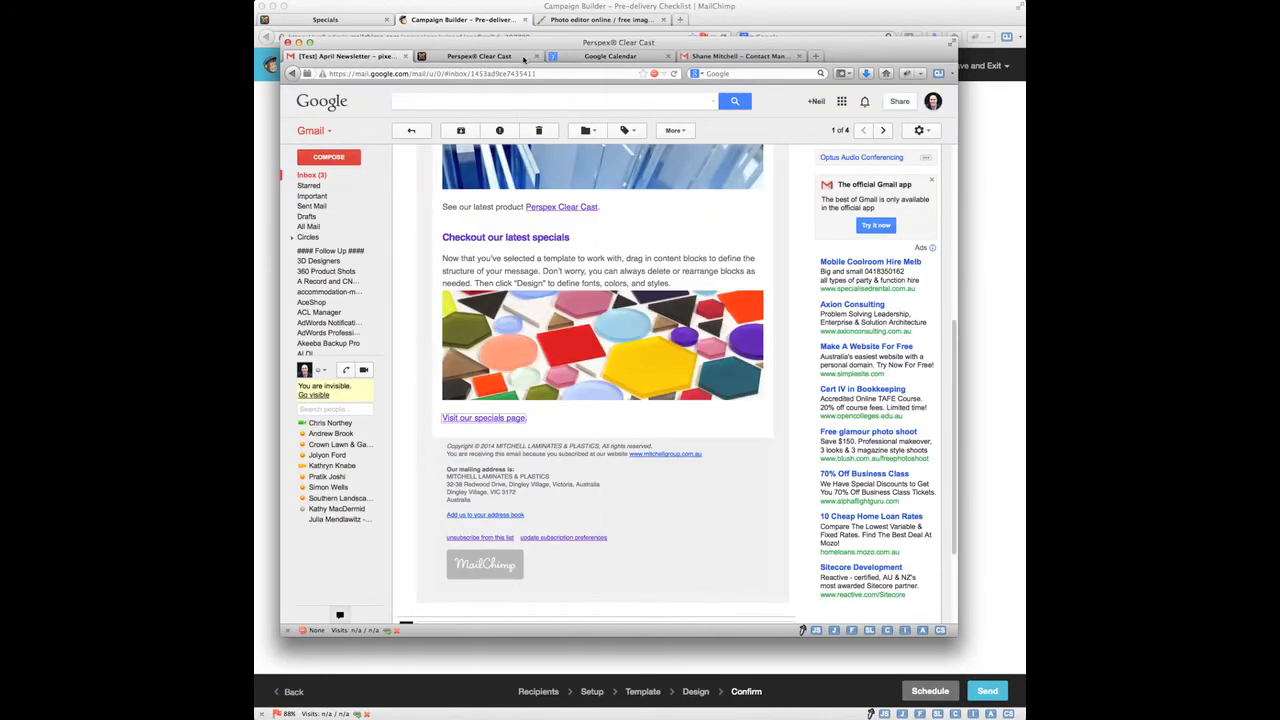
{"action": "left_click", "coordinate": [537, 57]}
{"action": "left_click", "coordinate": [299, 42]}
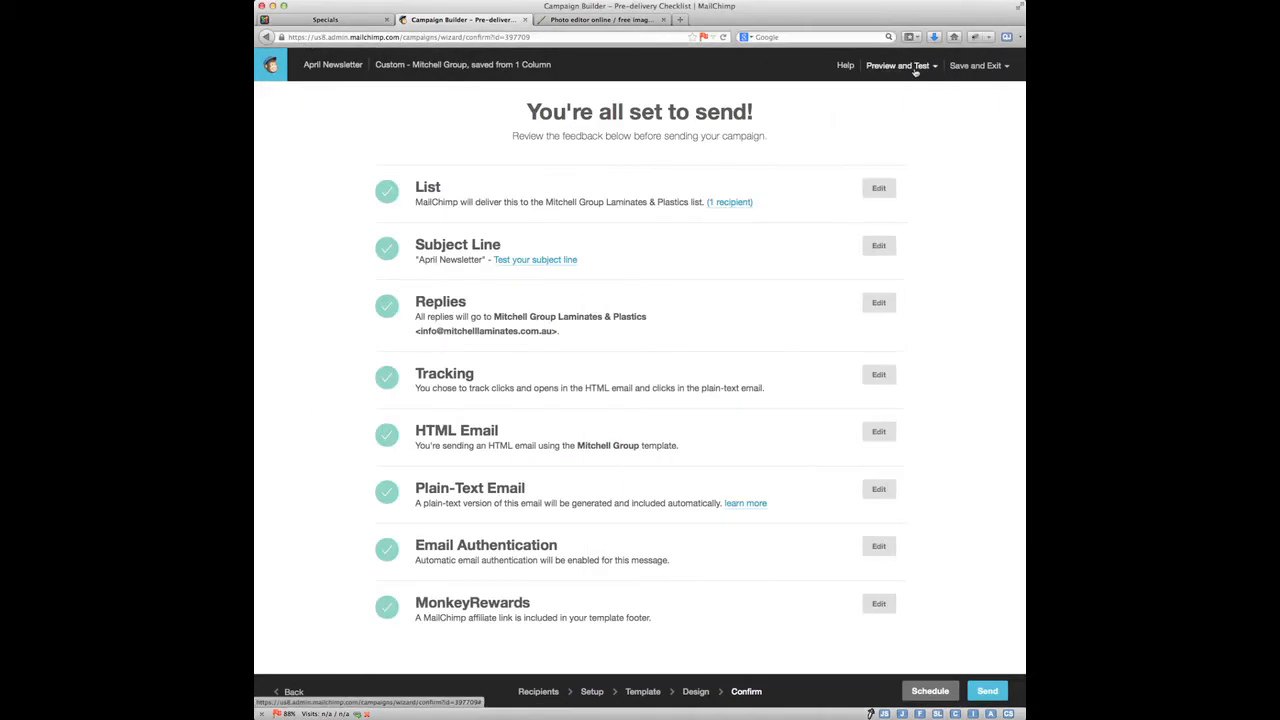
Step: Send the April Newsletter campaign immediately to the Mitchell Group Laminates & Plastics list and log out of the account
{"action": "left_click", "coordinate": [988, 691]}
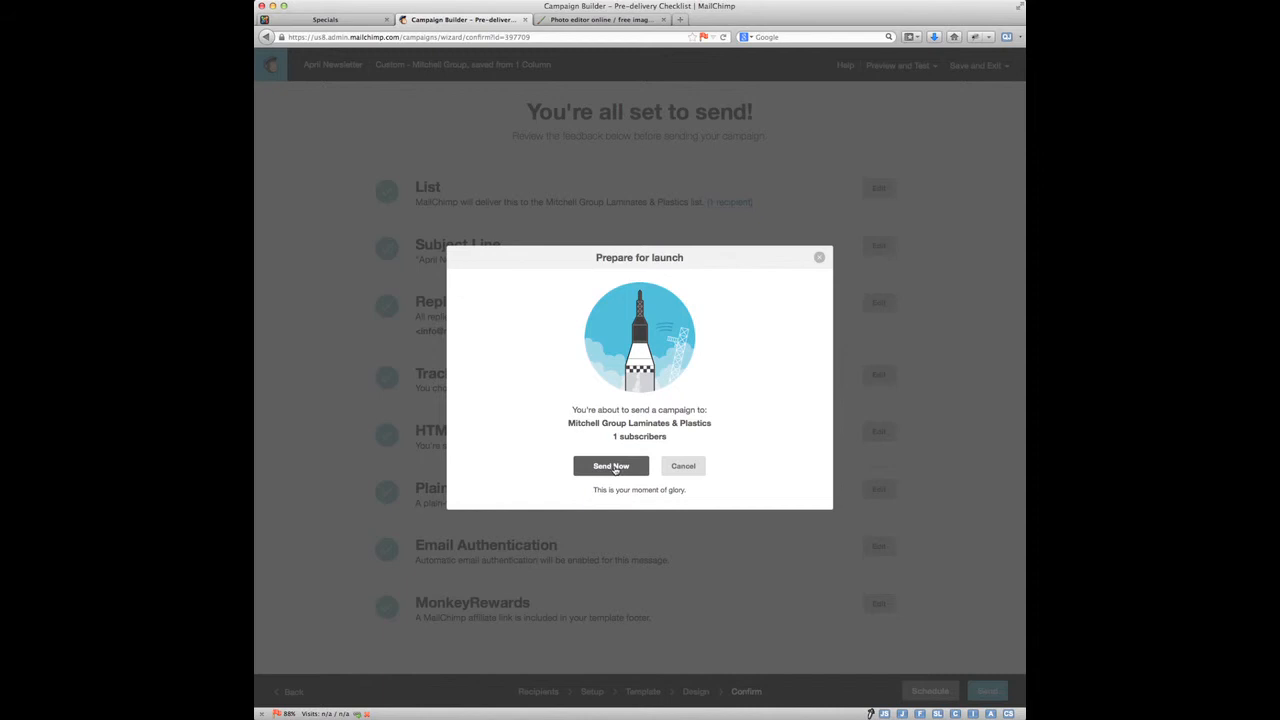
{"action": "left_click", "coordinate": [612, 467]}
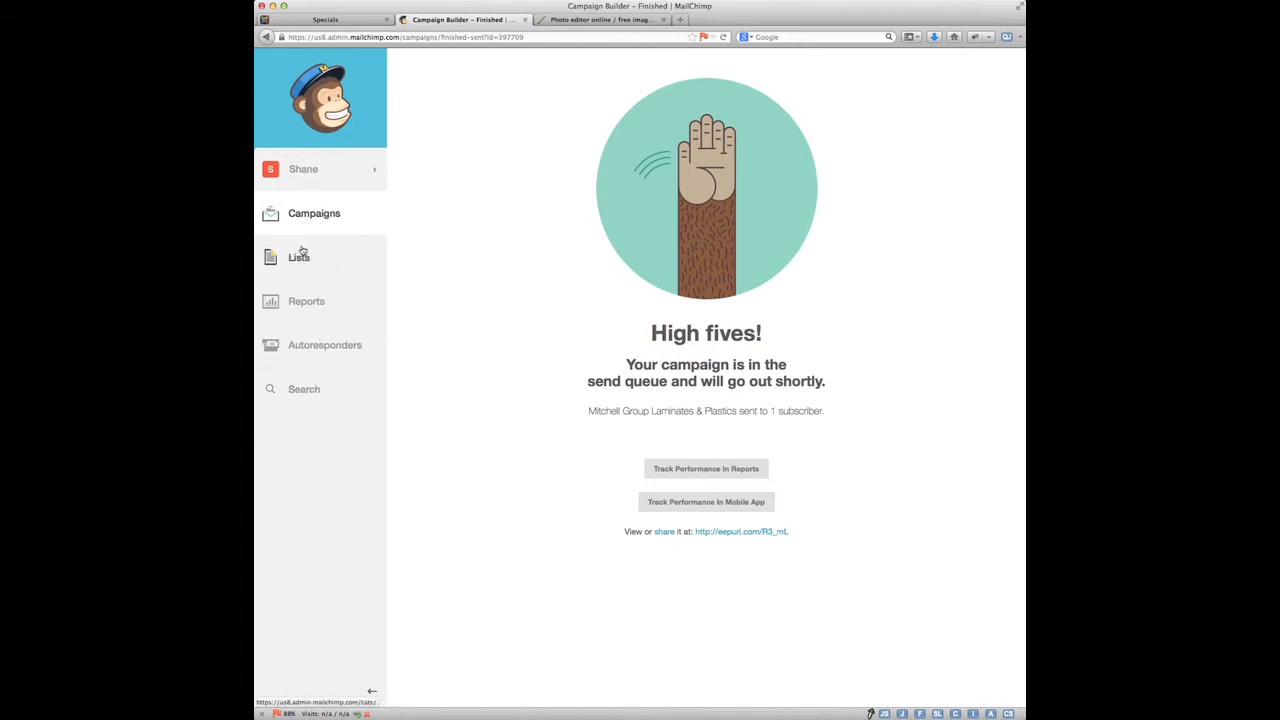
{"action": "left_click", "coordinate": [307, 172]}
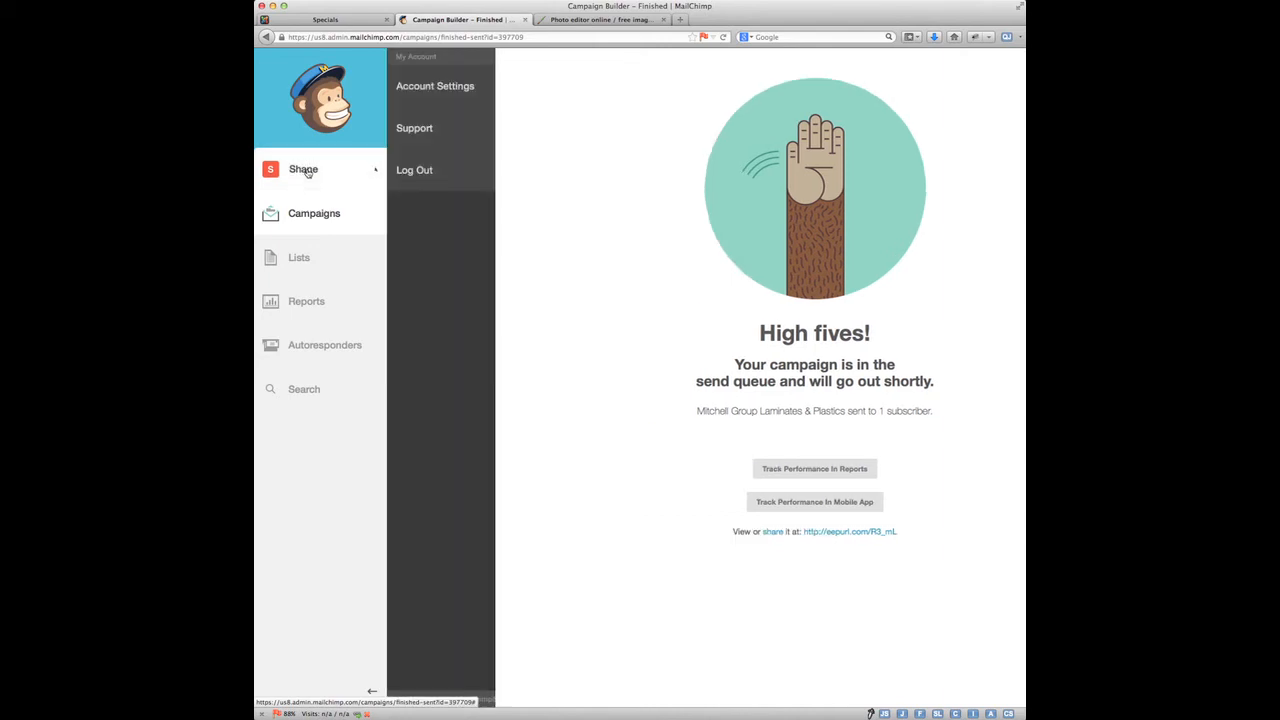
{"action": "left_click", "coordinate": [423, 172]}
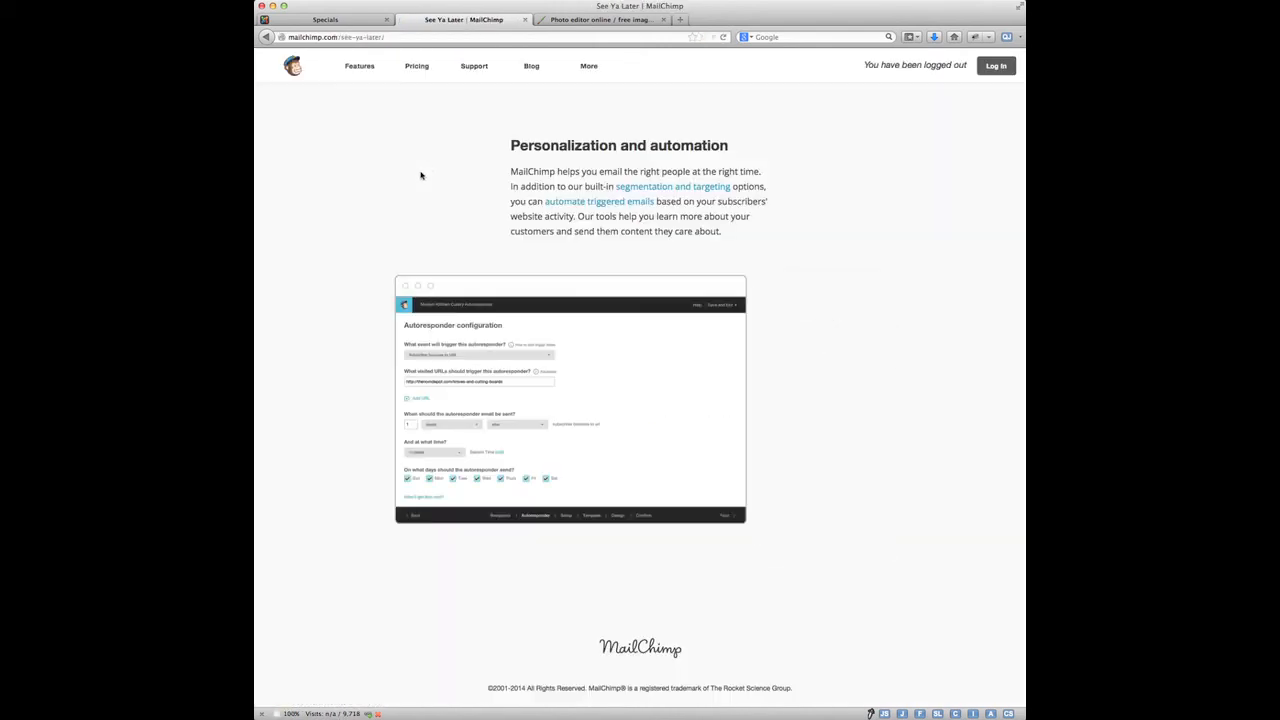